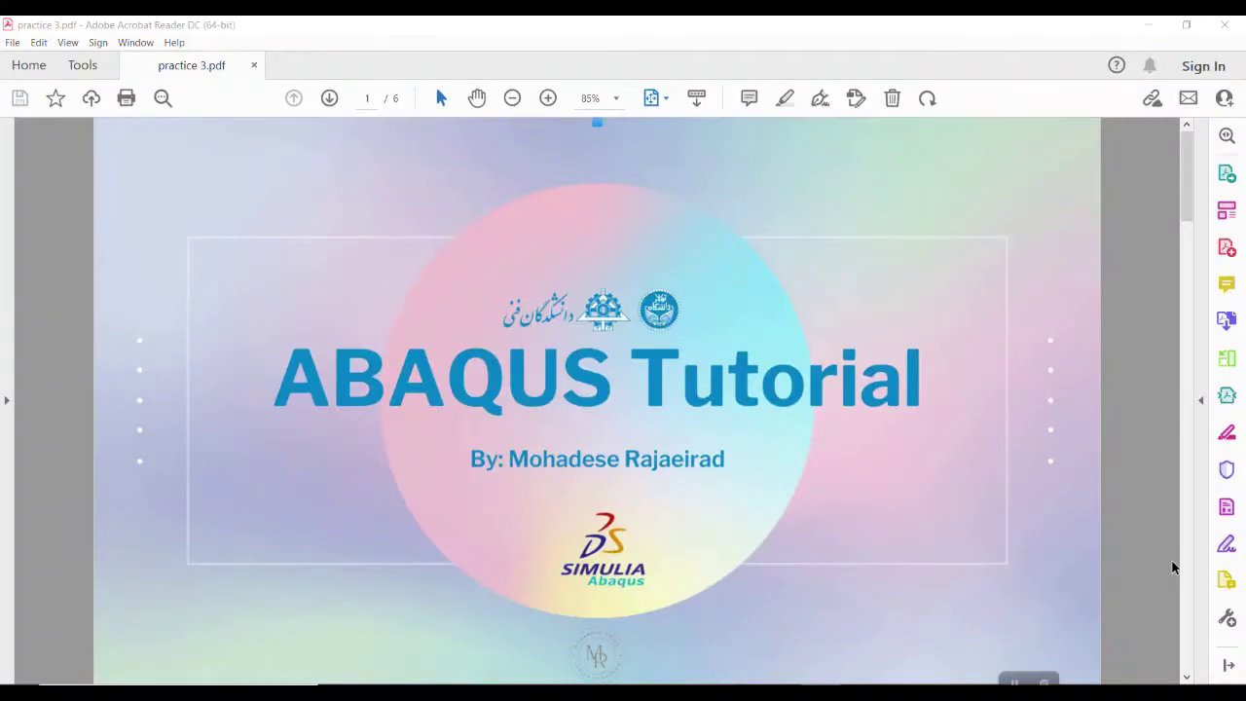
# Scroll the PDF from the title slide to page 2, which covers plane trusses and truss elements
pyautogui.scroll(-3, 1091, 562)
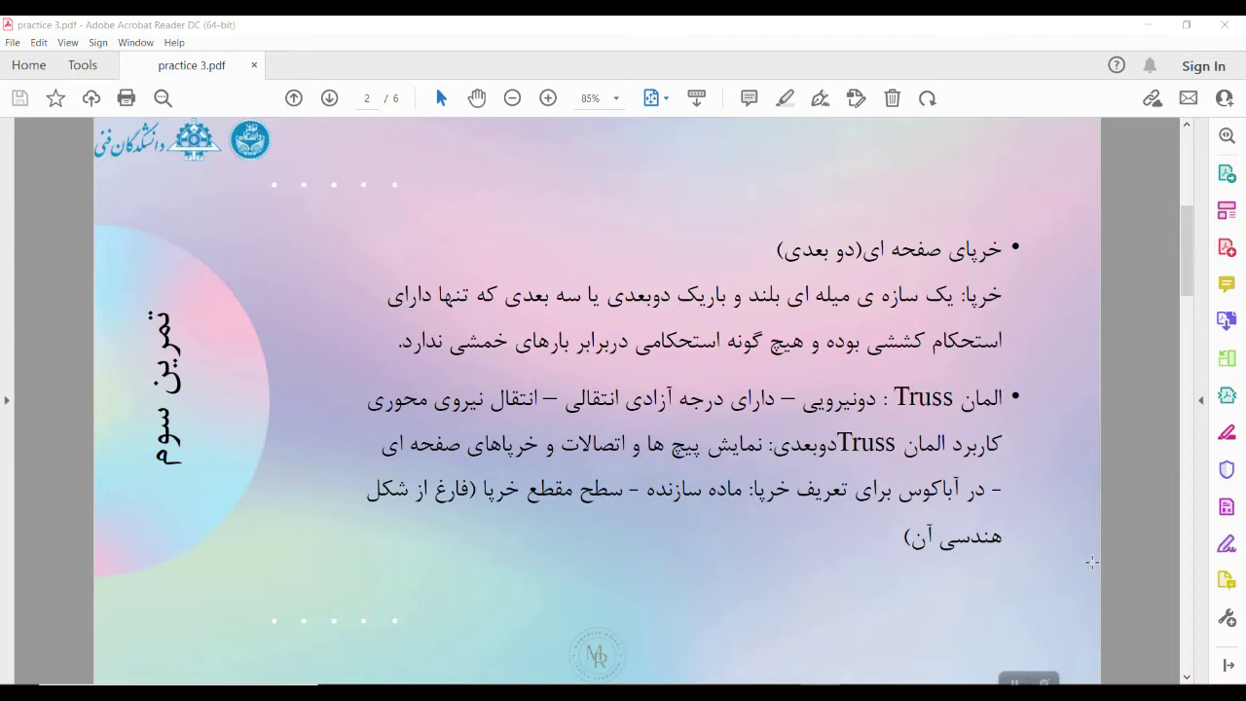
# Scroll down past the Example 3.6 two-bar truss page to the units table page
pyautogui.scroll(-1, 1092, 562)
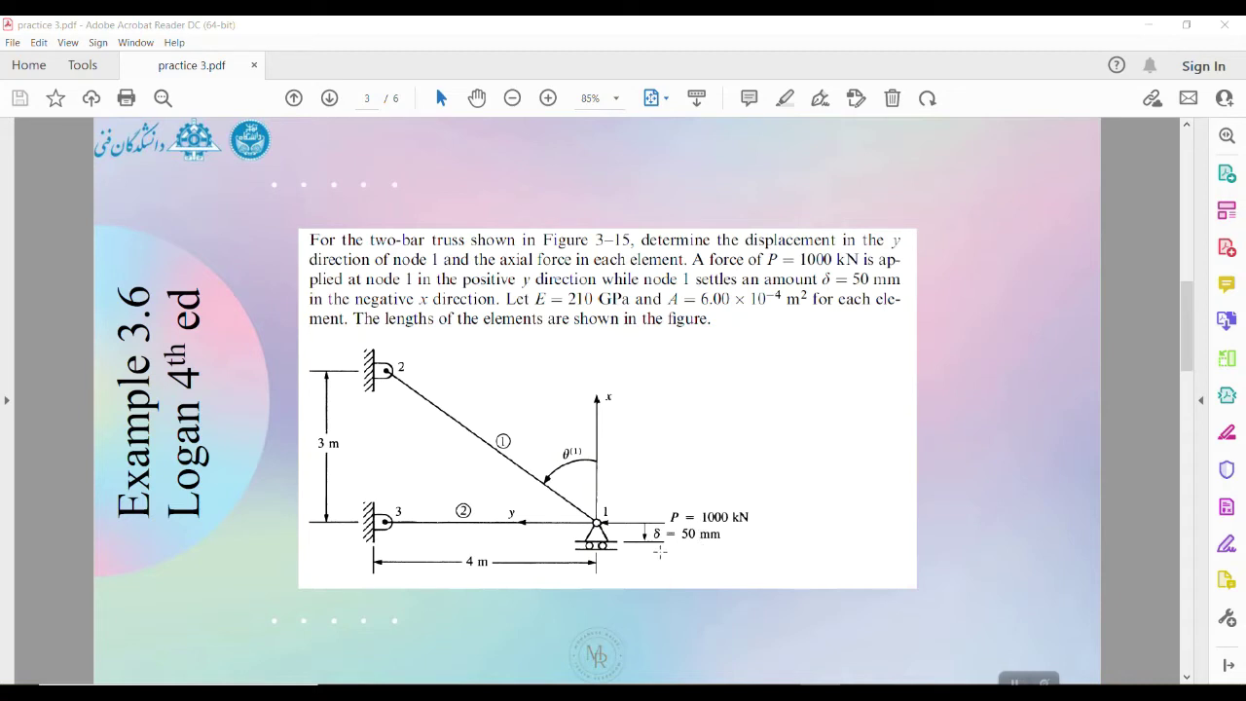
pyautogui.scroll(-1, 660, 552)
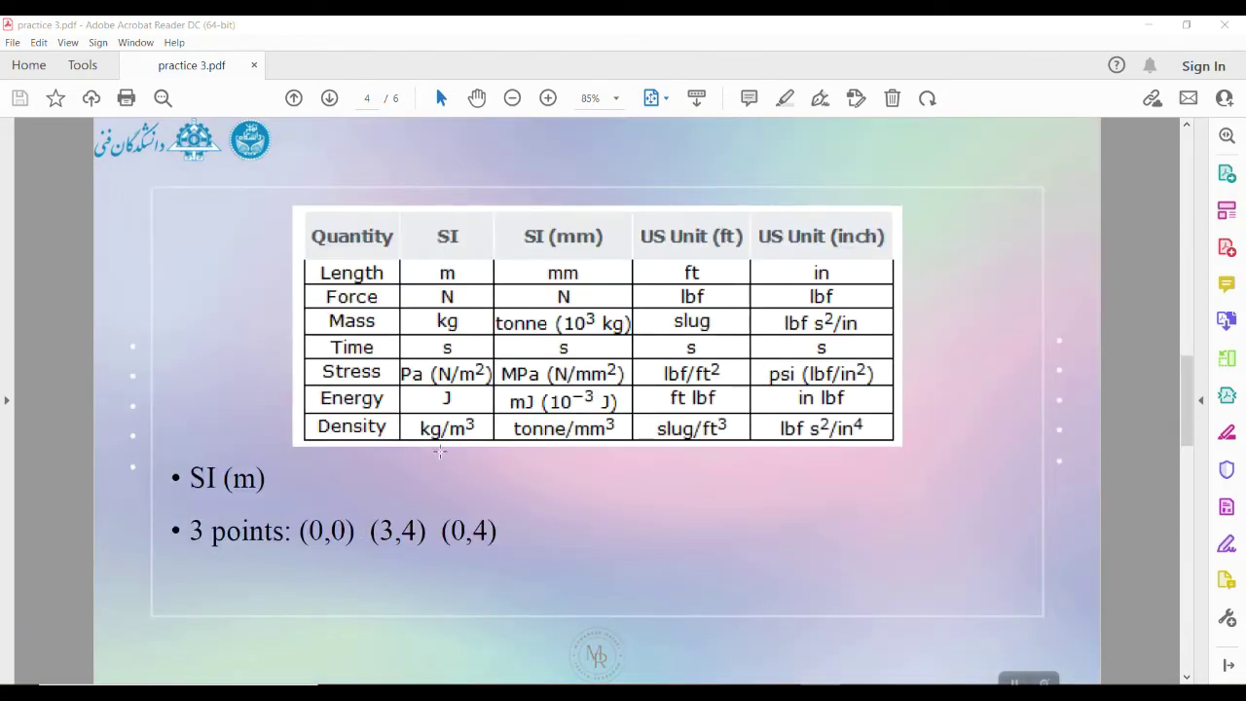
# Scroll back to page 4's units table with SI (m) and points (0,0), (3,4), (0,4)
pyautogui.scroll(1, 252, 548)
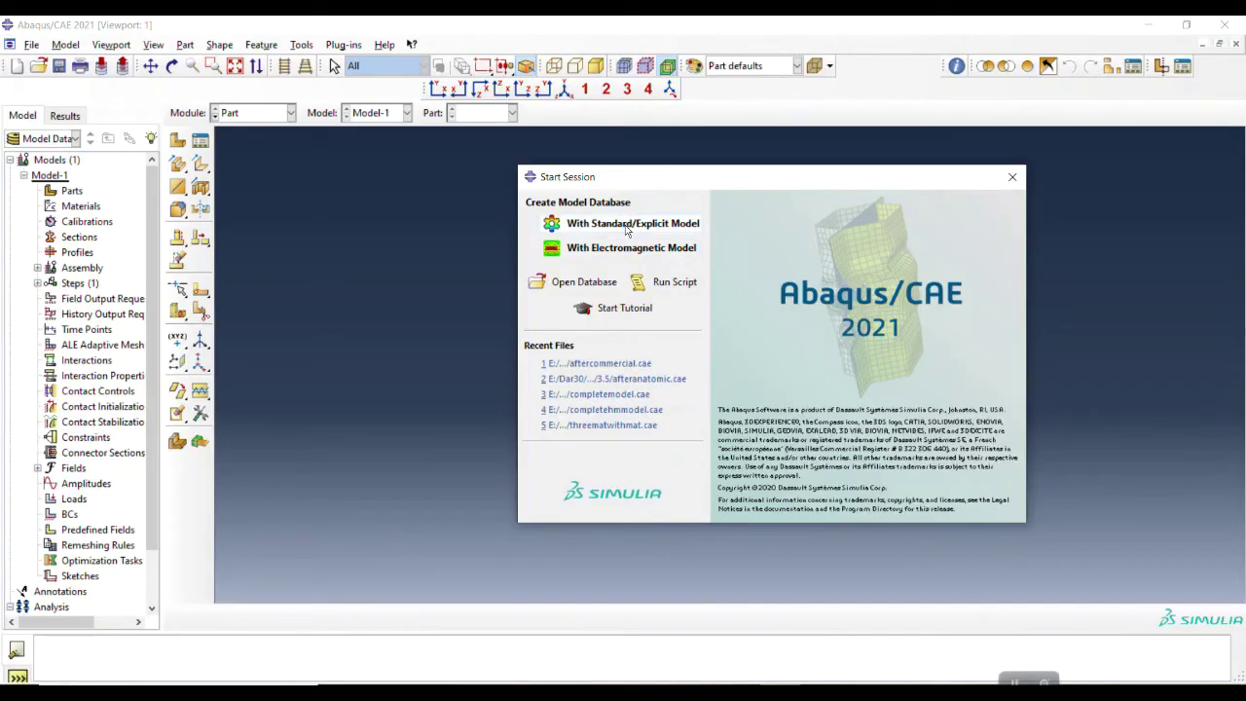
# Start a Standard/Explicit model and define Part-1 as a 2D planar deformable wire, approximate size 50
pyautogui.click(626, 227)
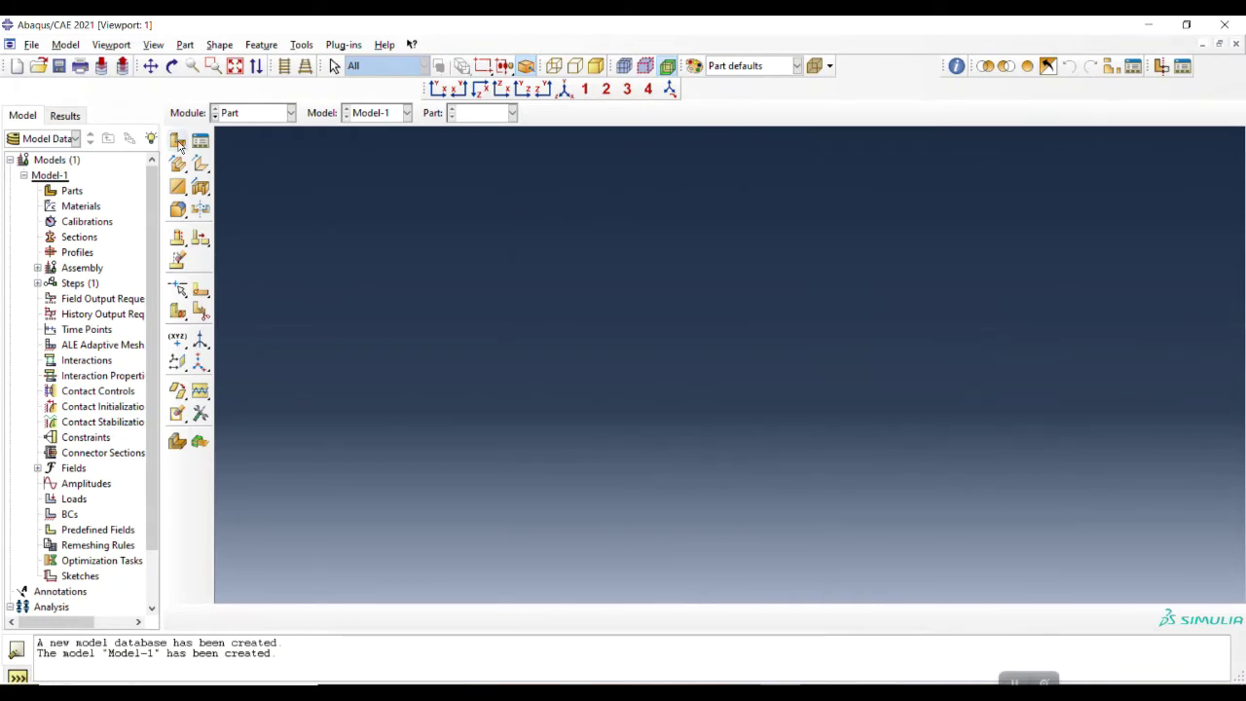
pyautogui.click(179, 143)
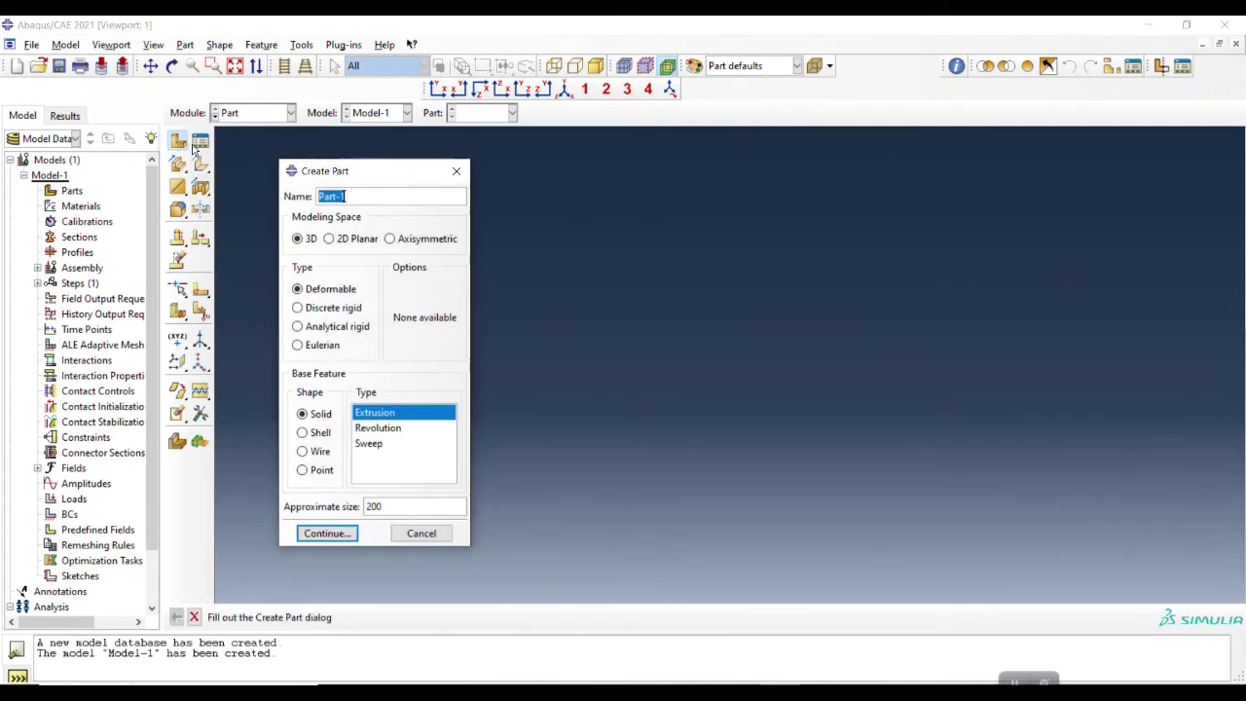
pyautogui.click(351, 239)
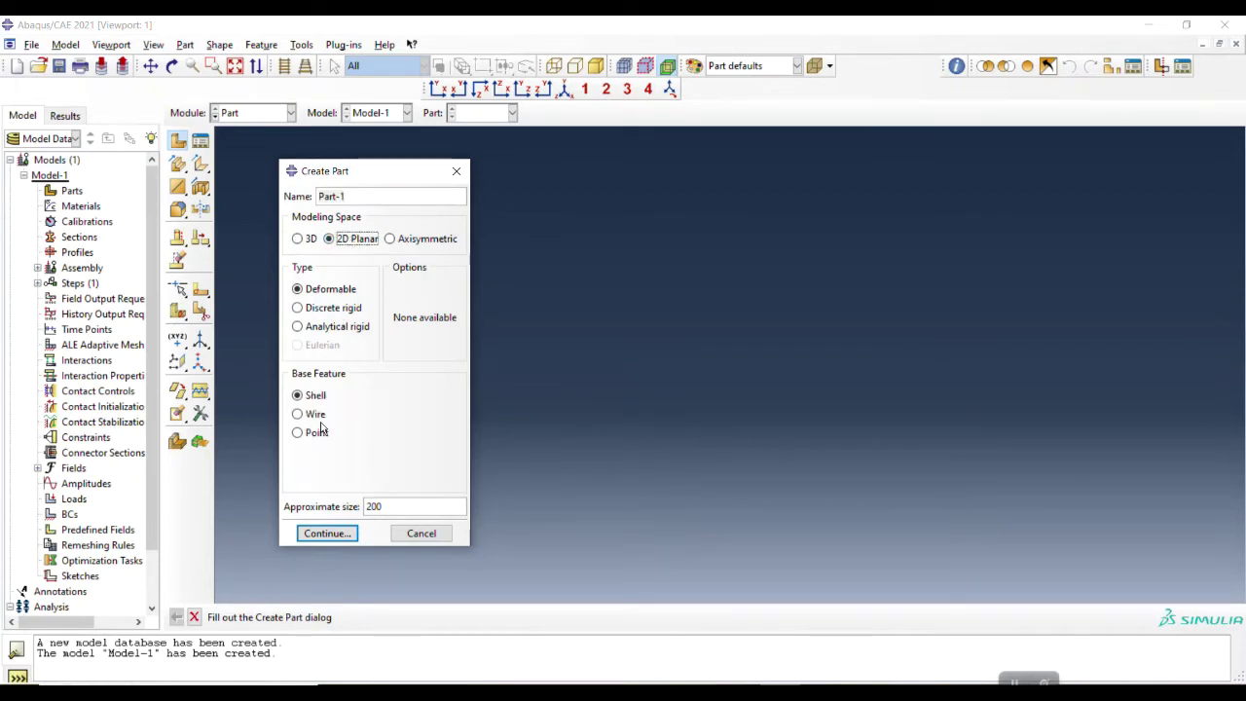
pyautogui.click(320, 415)
pyautogui.moveTo(390, 507); pyautogui.dragTo(344, 506)
pyautogui.write('50')
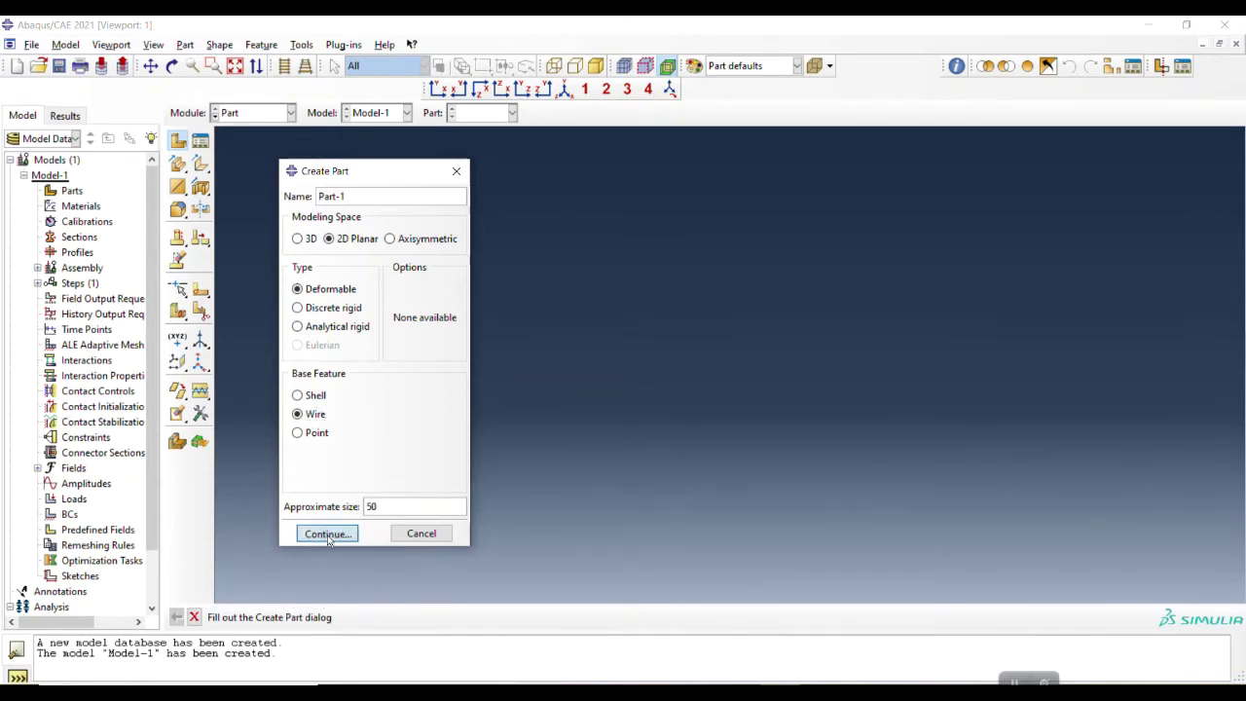
pyautogui.click(327, 533)
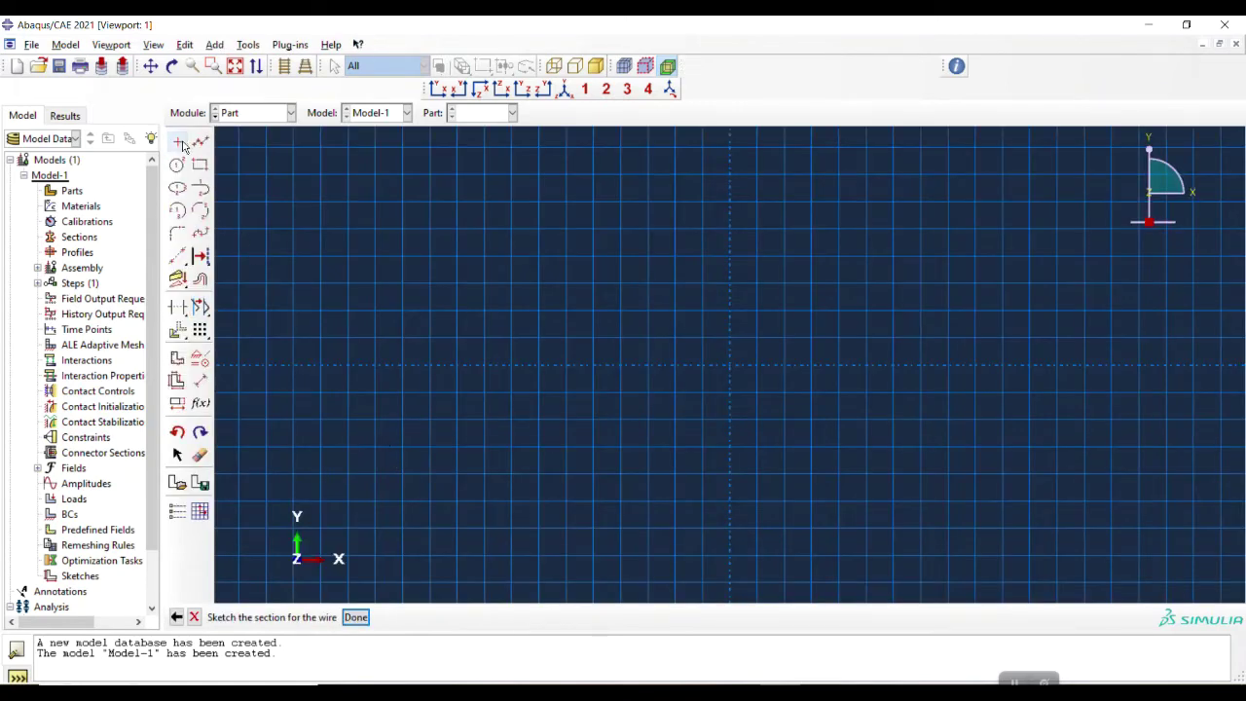
# Place isolated sketch points at (0,0), (3,4) and (0,4)
pyautogui.click(180, 143)
pyautogui.write('0,0')
pyautogui.press('Return')
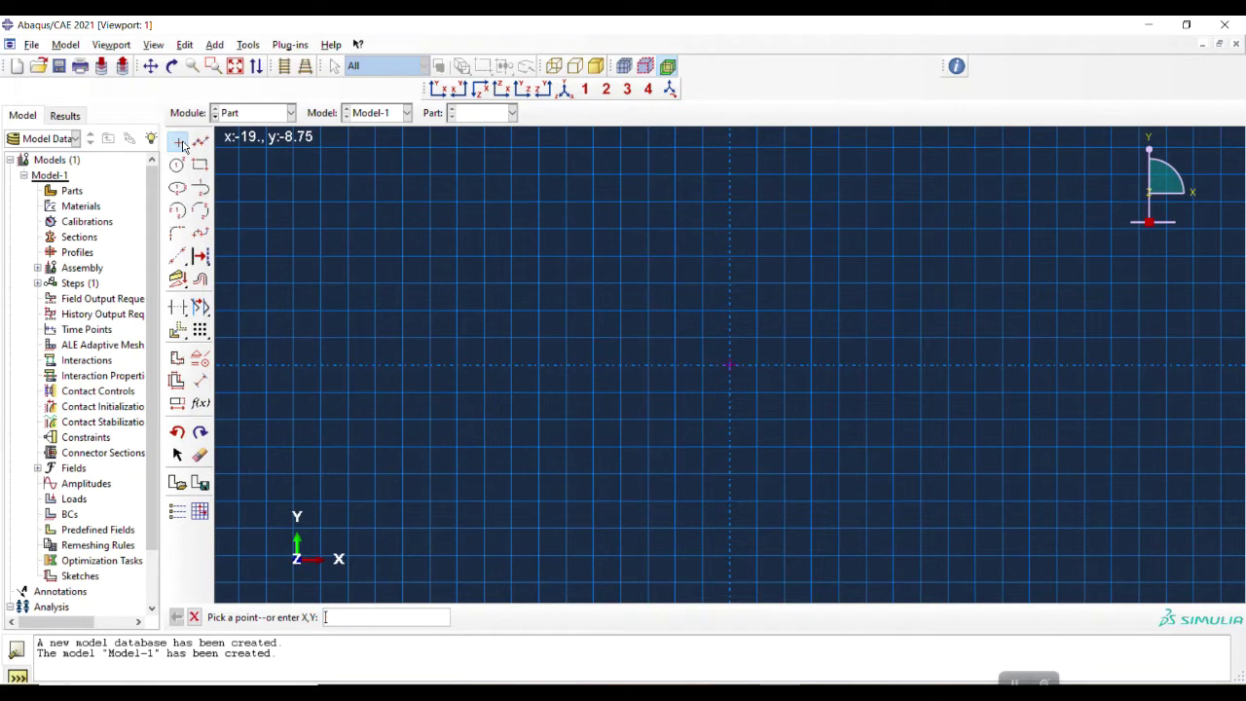
pyautogui.write('3,4')
pyautogui.press('Return')
pyautogui.write('0,4')
pyautogui.press('Return')
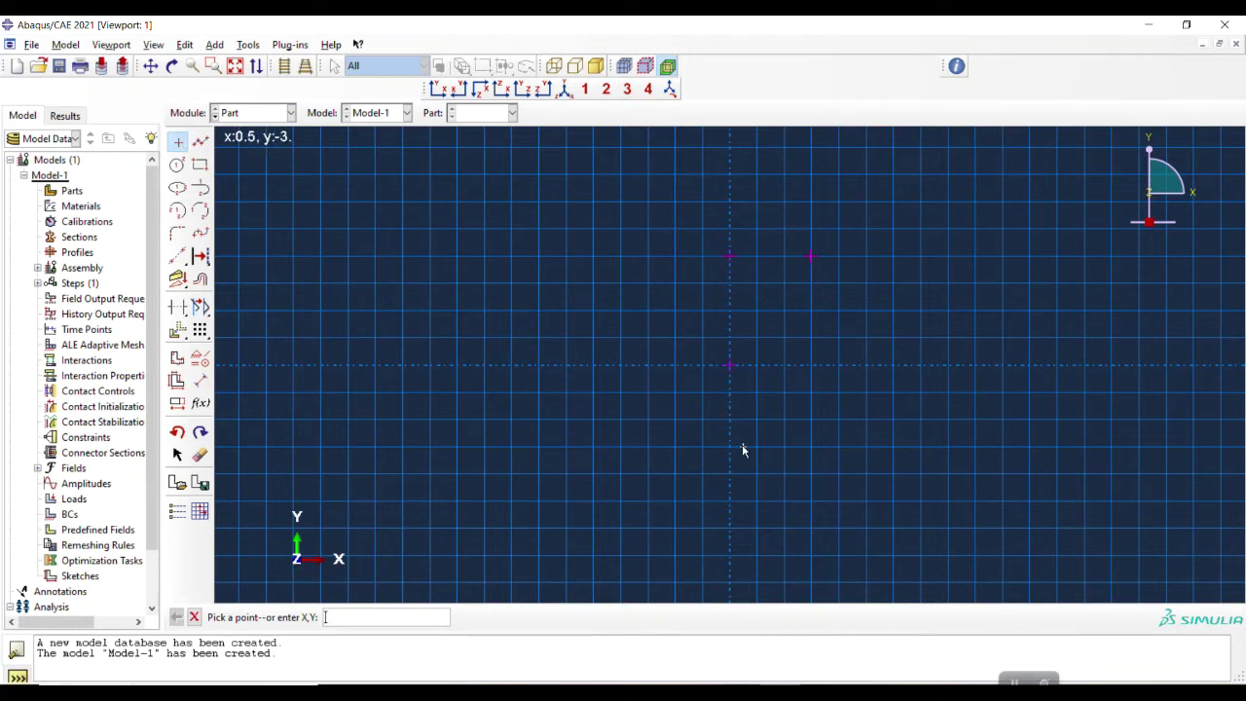
pyautogui.press('Escape')
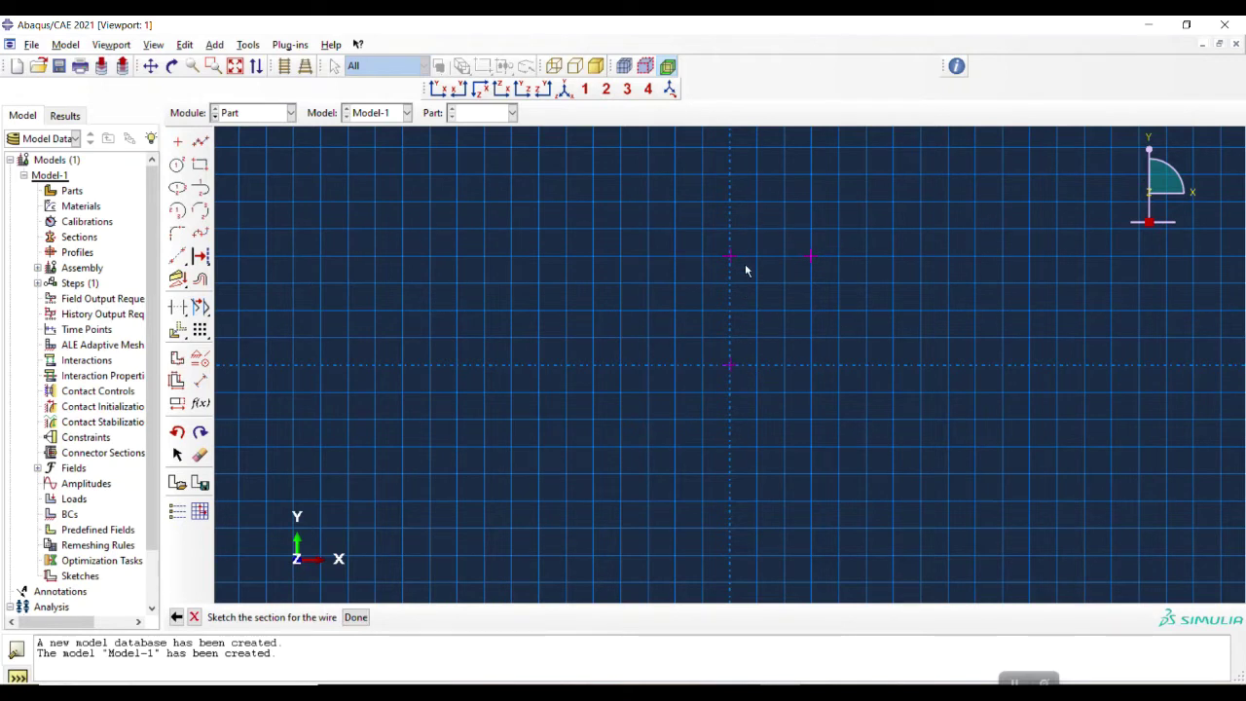
# Draw bars from (0,0) to (3,4) and (0,0) to (0,4), finish the wire part, and enter Property
pyautogui.click(201, 141)
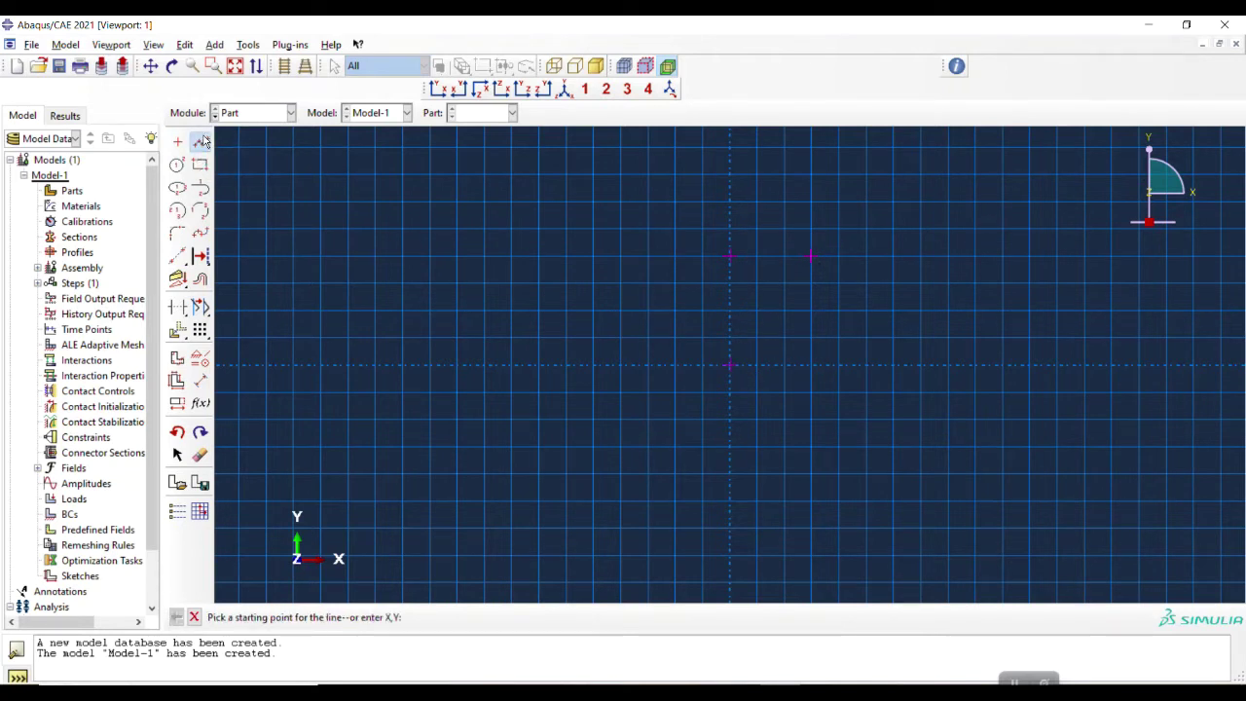
pyautogui.click(730, 366)
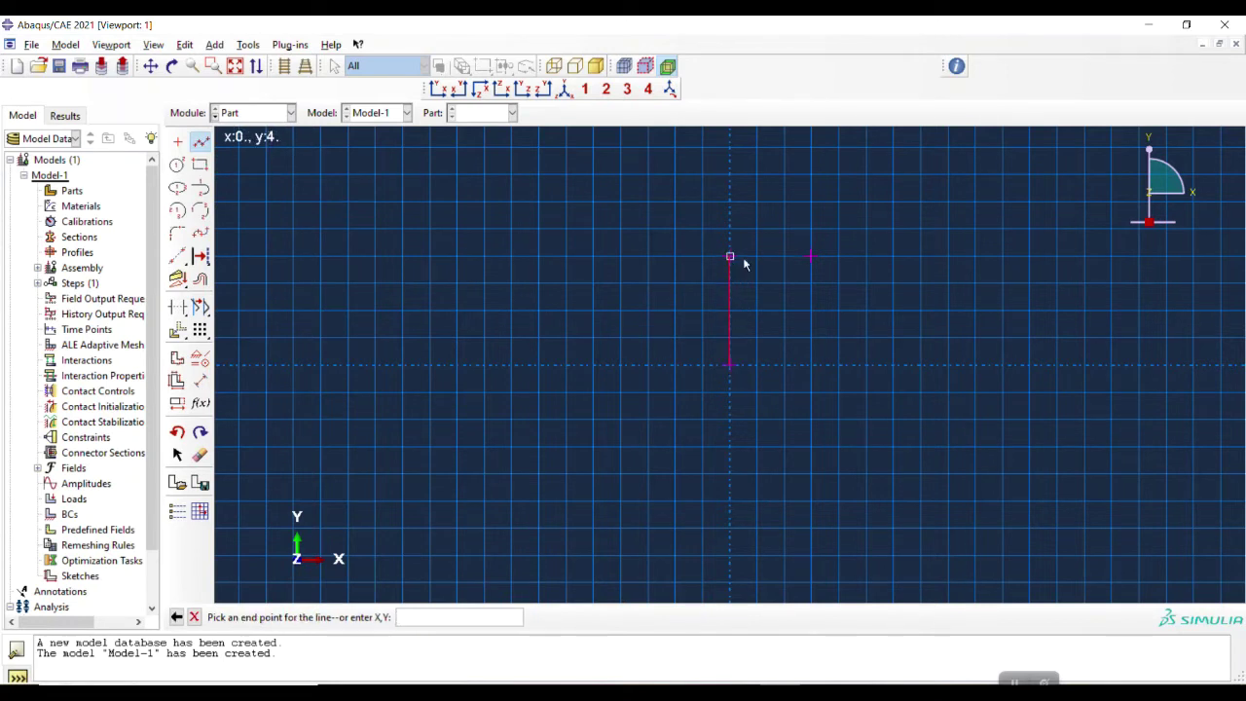
pyautogui.click(814, 253)
pyautogui.click(731, 363)
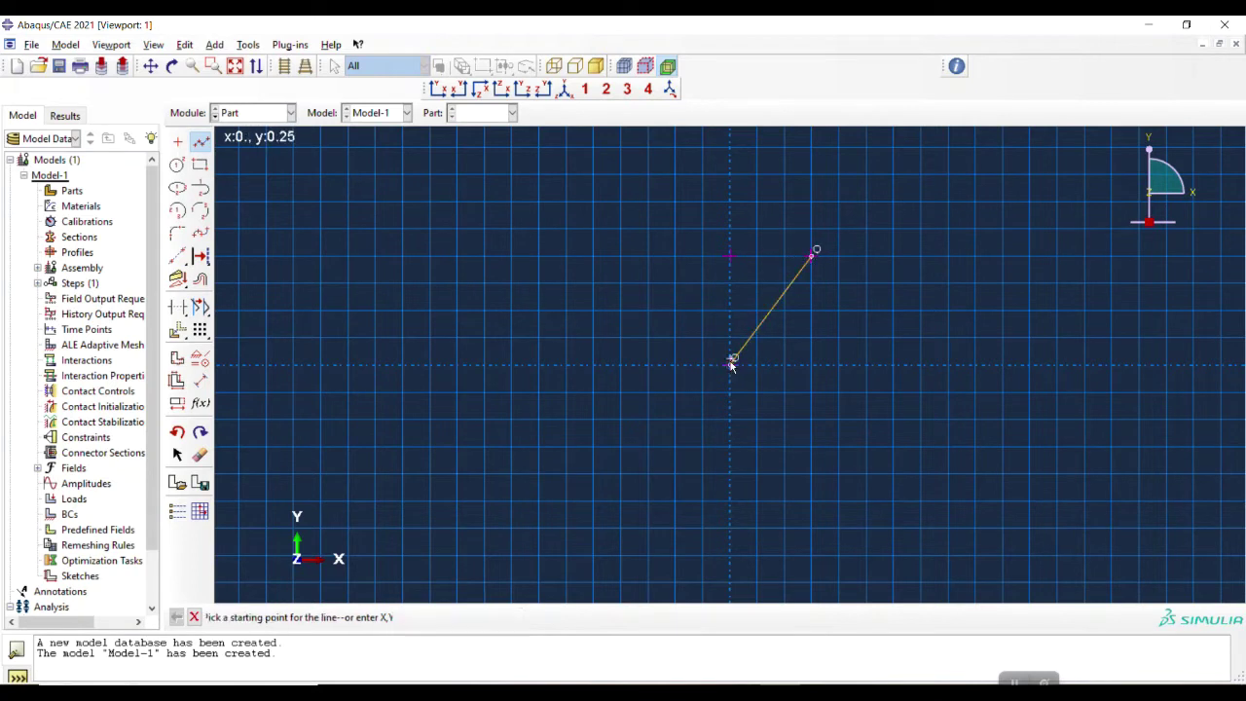
pyautogui.click(731, 363)
pyautogui.click(732, 252)
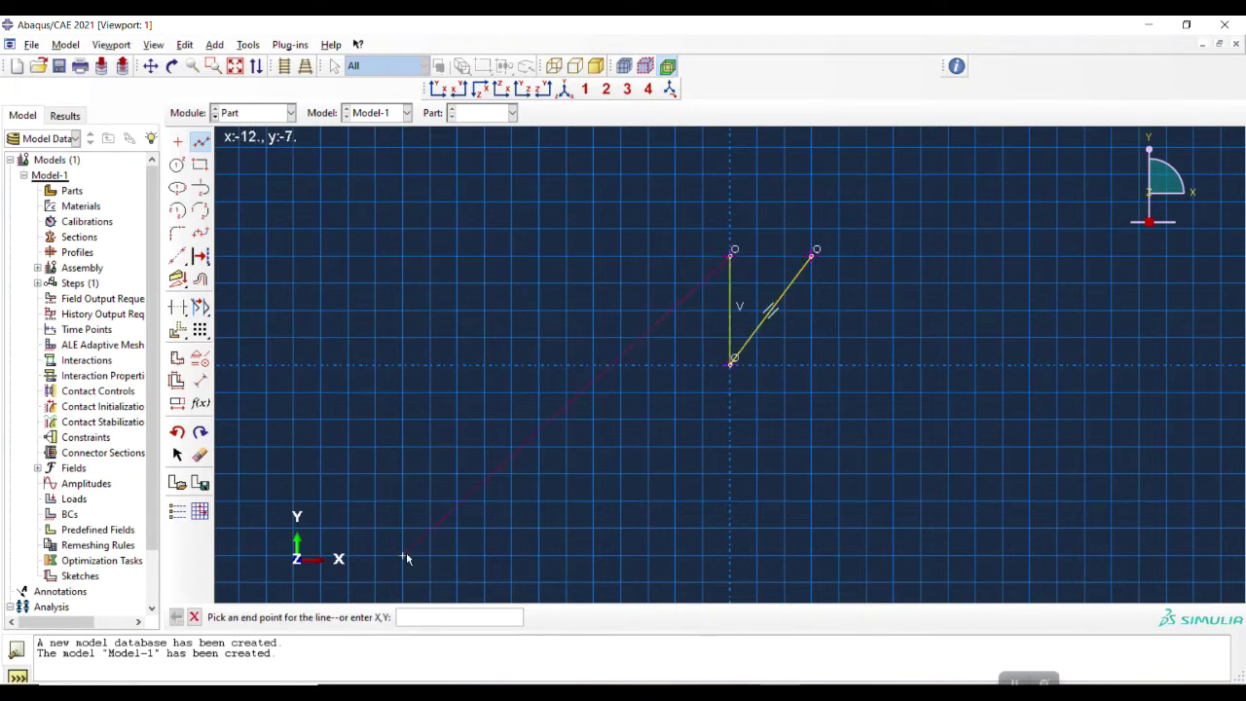
pyautogui.middleClick(428, 545)
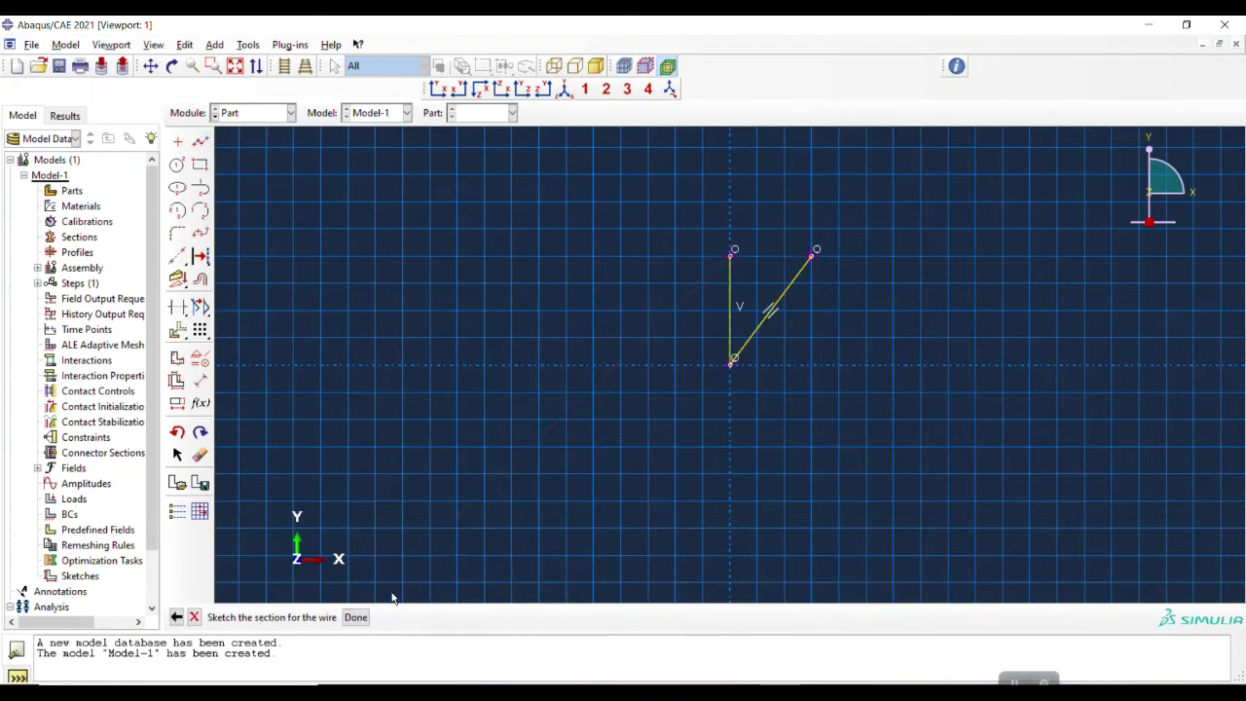
pyautogui.click(355, 617)
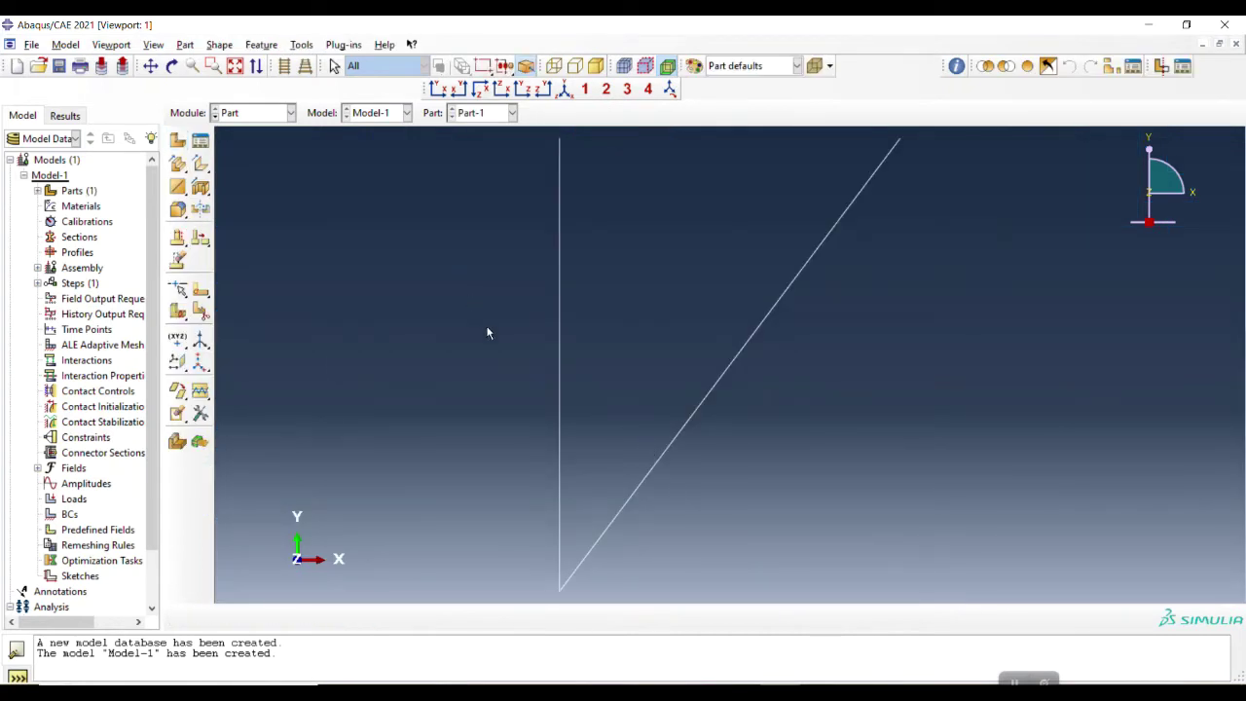
pyautogui.scroll(-2, 487, 334)
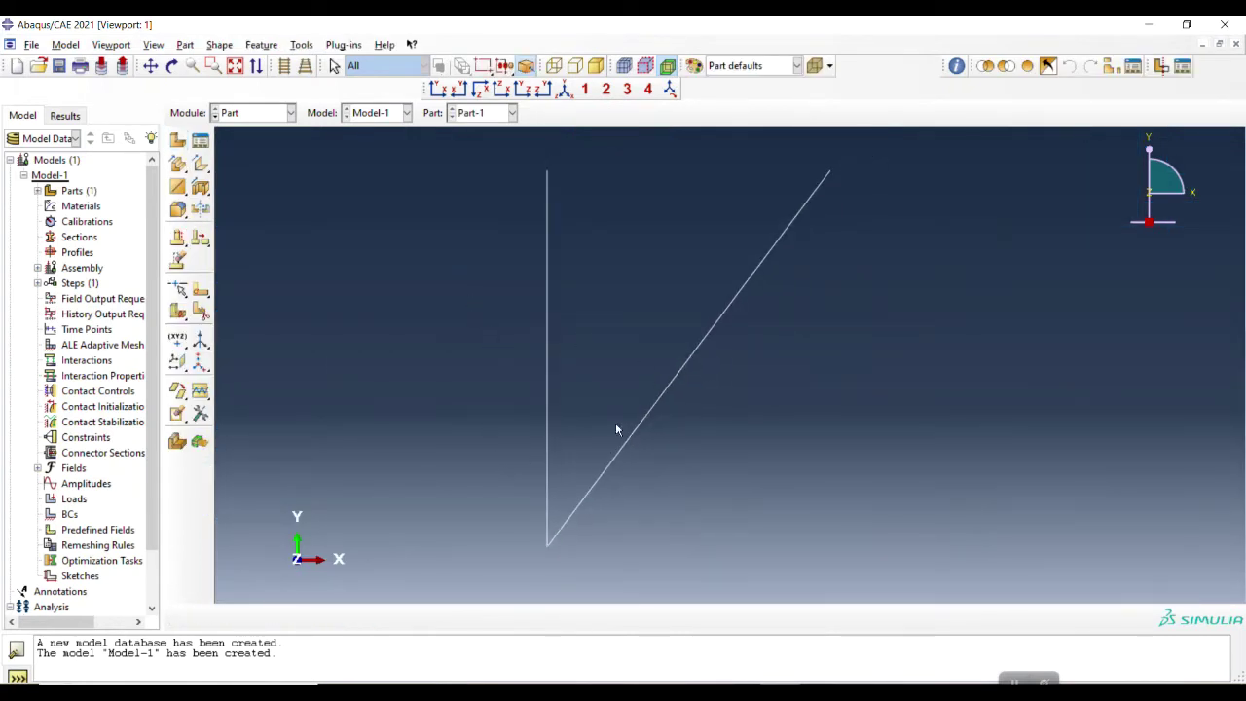
pyautogui.click(255, 113)
pyautogui.click(272, 148)
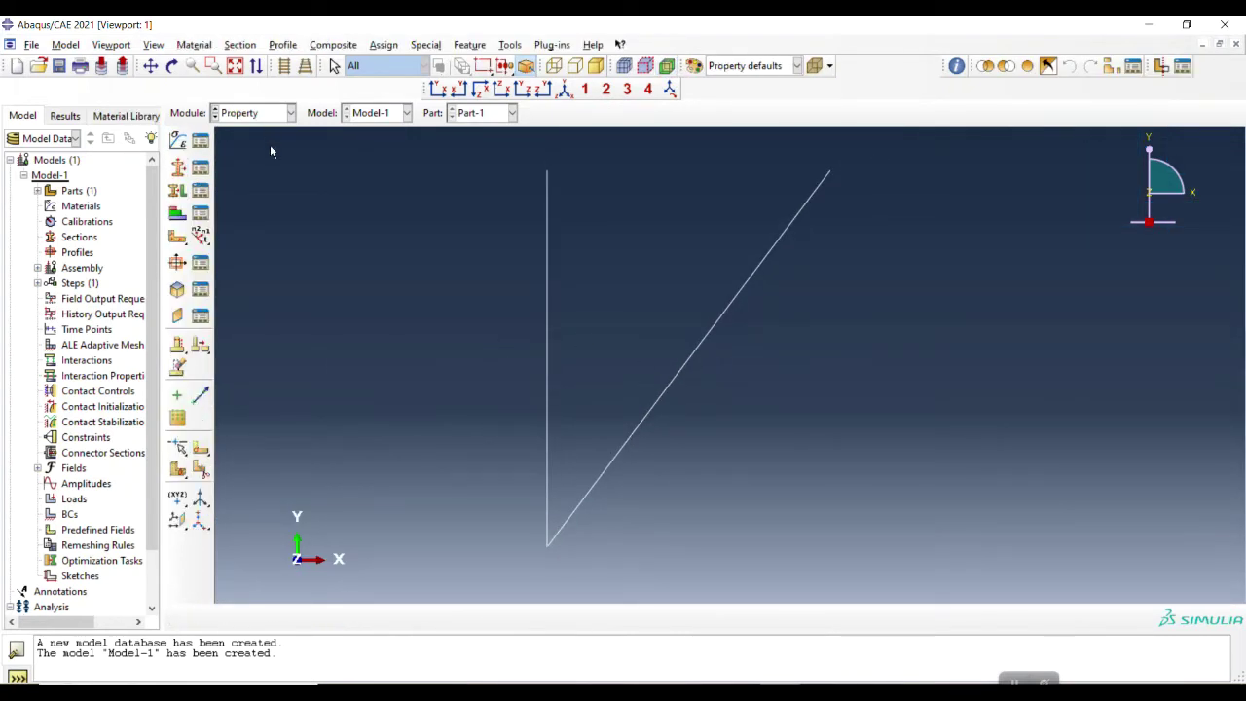
# Give Material-1 elastic behaviour with Young's modulus 210e9 and Poisson's ratio 0.3
pyautogui.click(179, 141)
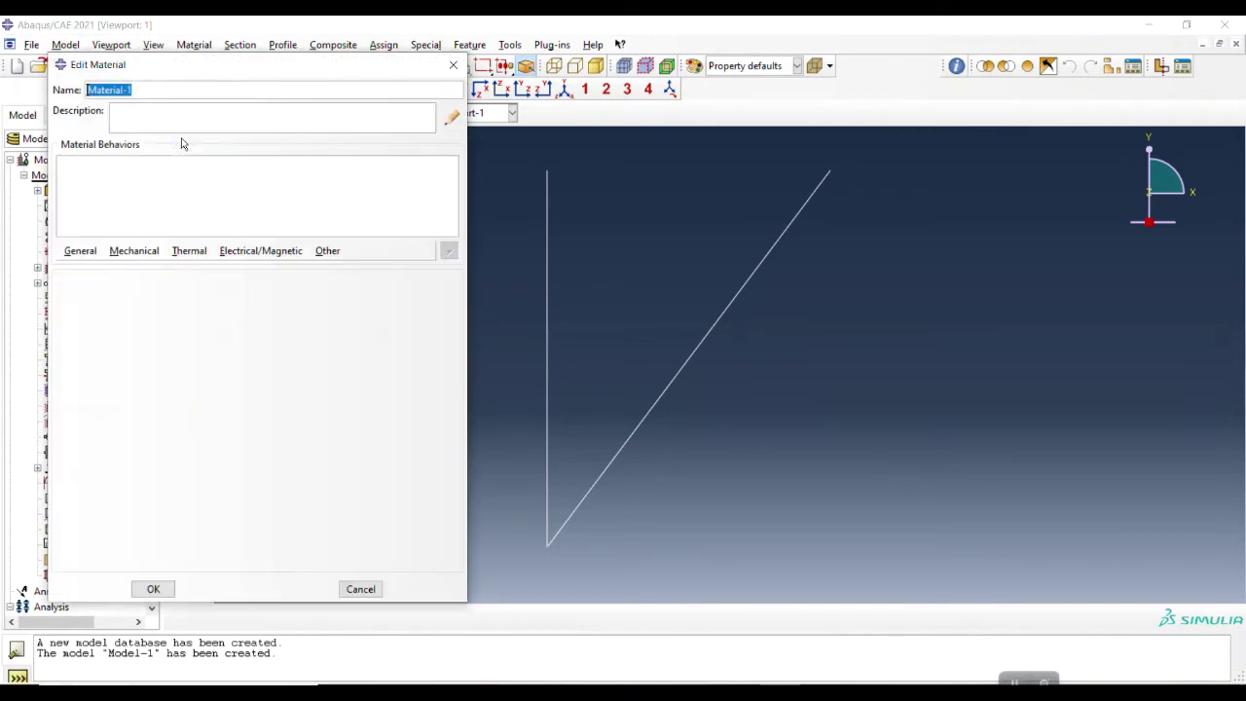
pyautogui.click(148, 251)
pyautogui.click(346, 268)
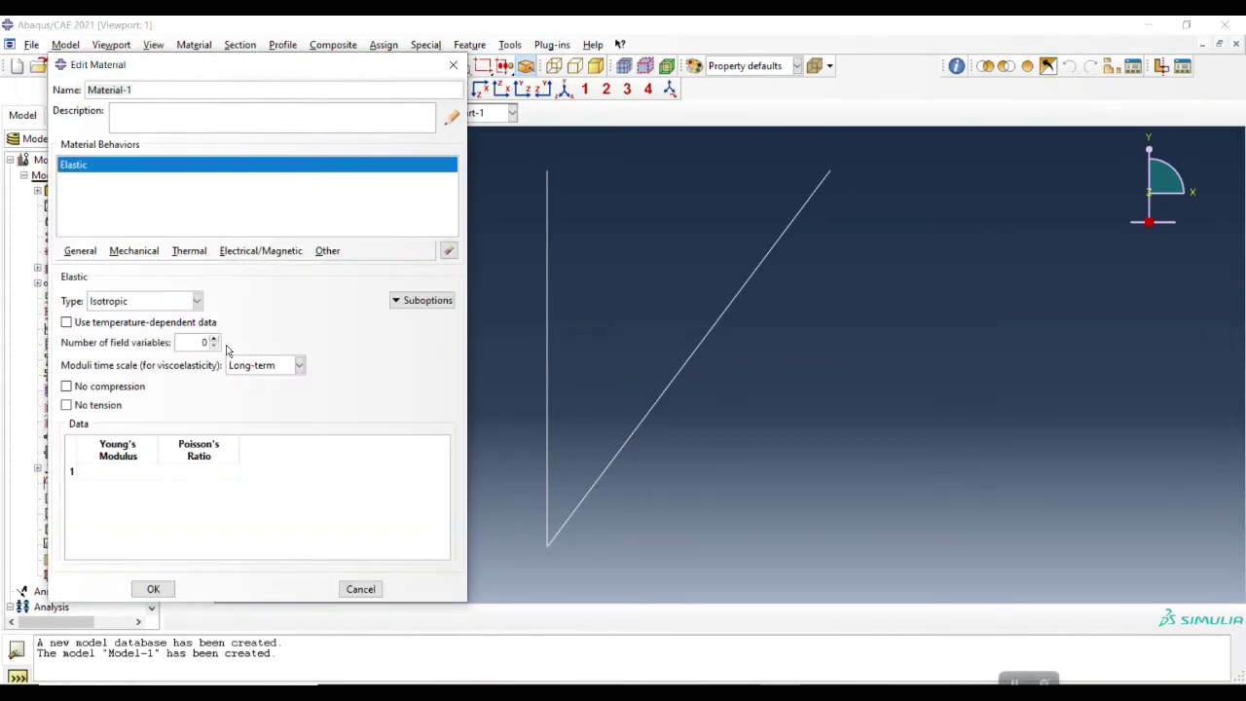
pyautogui.click(130, 475)
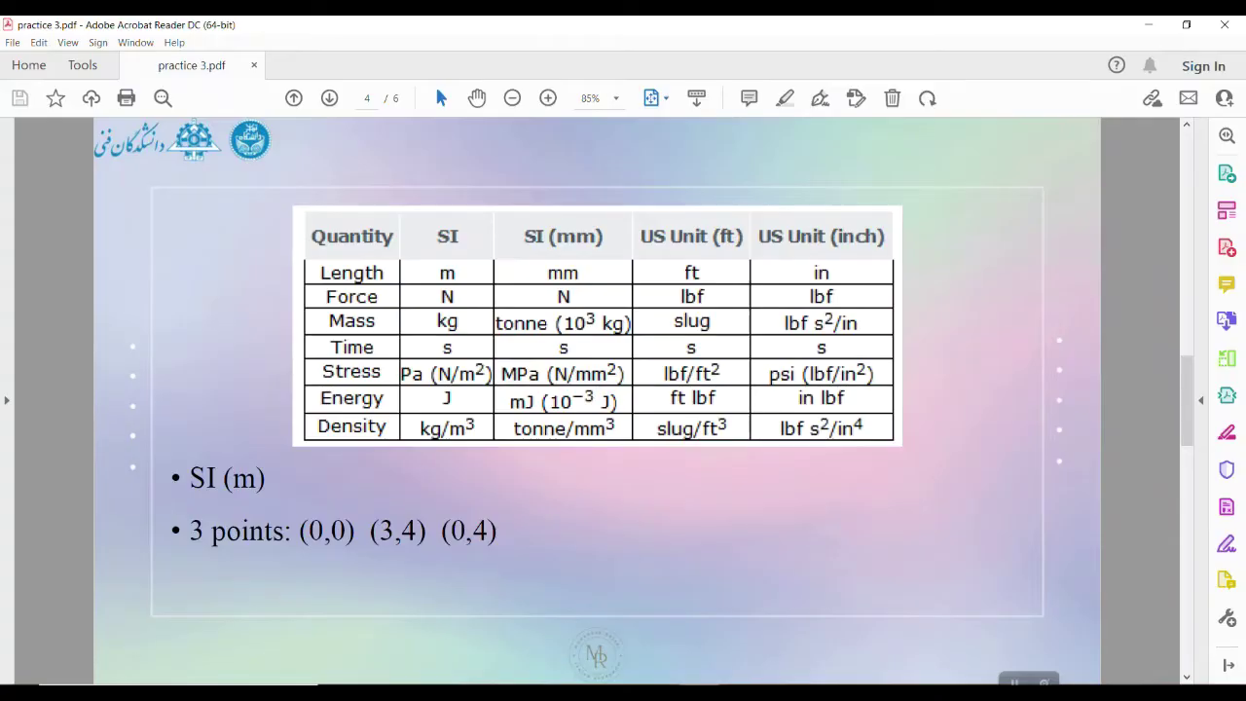
pyautogui.scroll(-2, 688, 614)
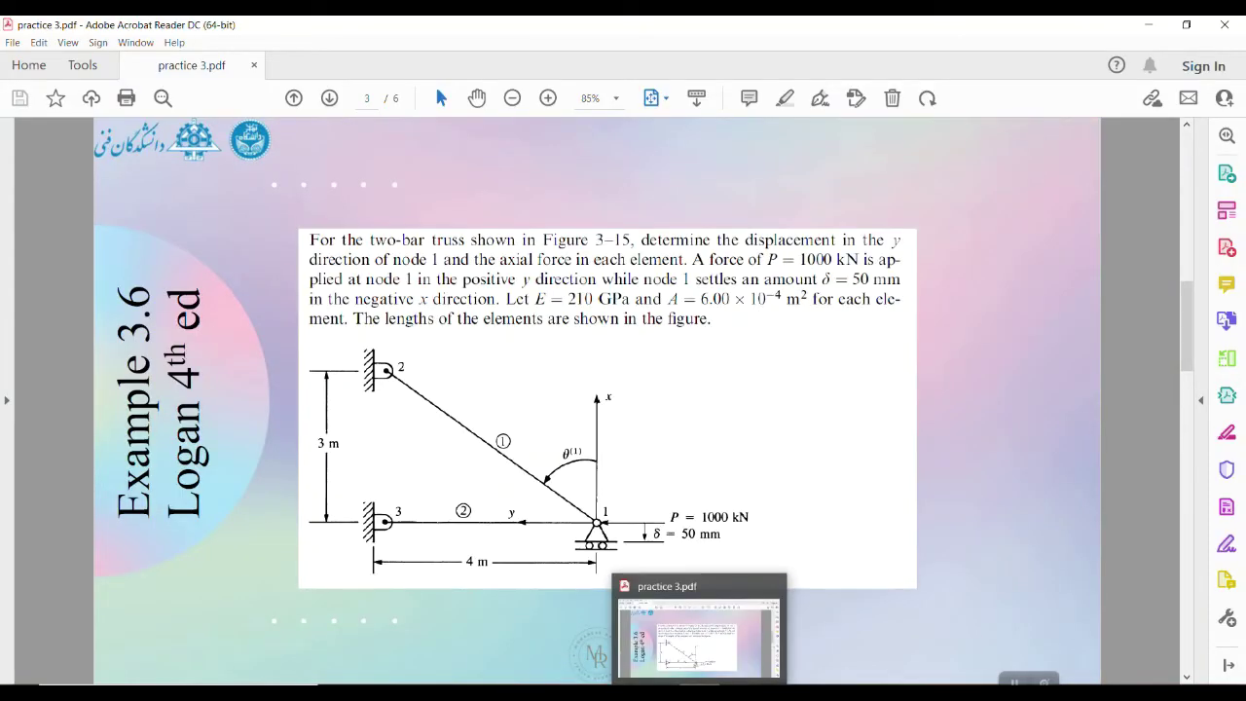
pyautogui.write('210')
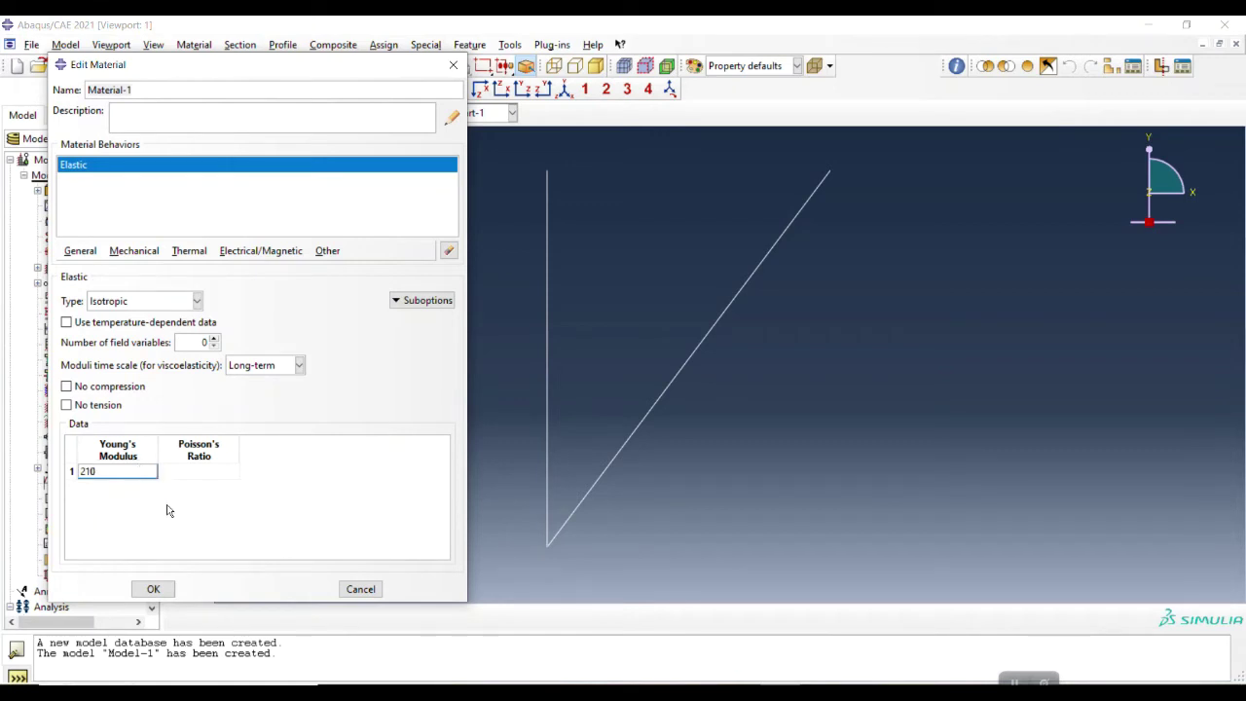
pyautogui.write('e9')
pyautogui.click(195, 471)
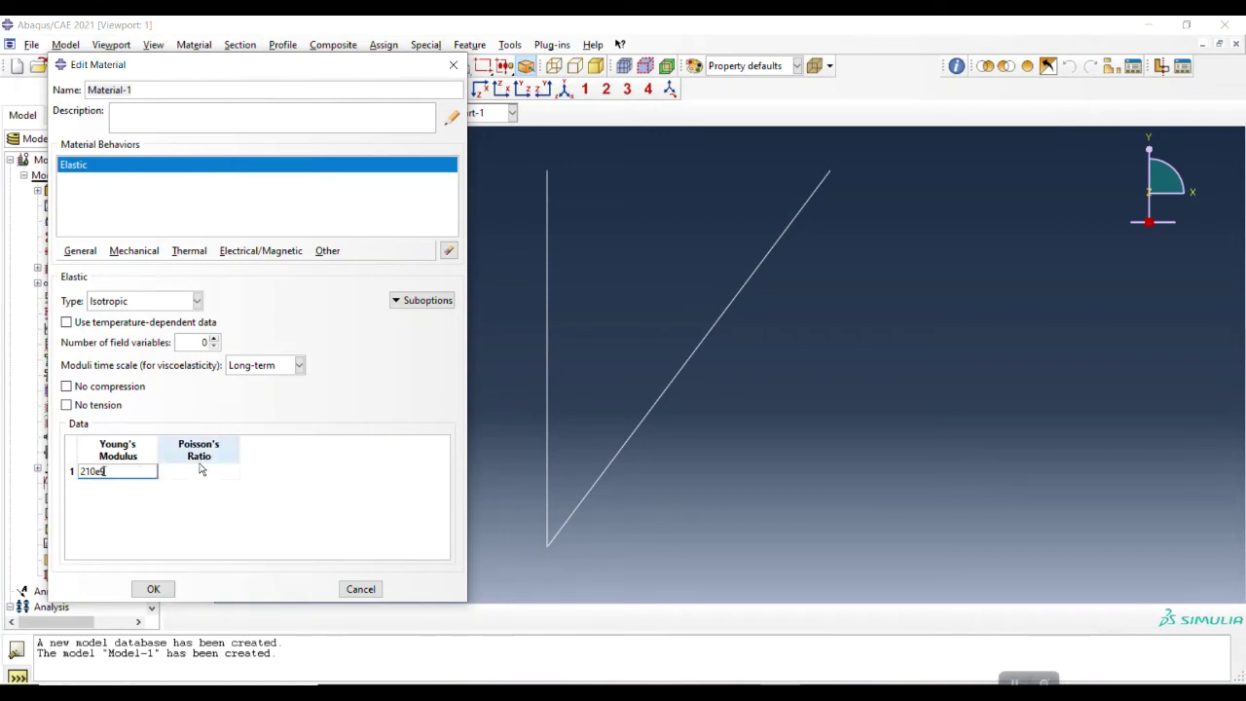
pyautogui.click(195, 471)
pyautogui.write('0.3')
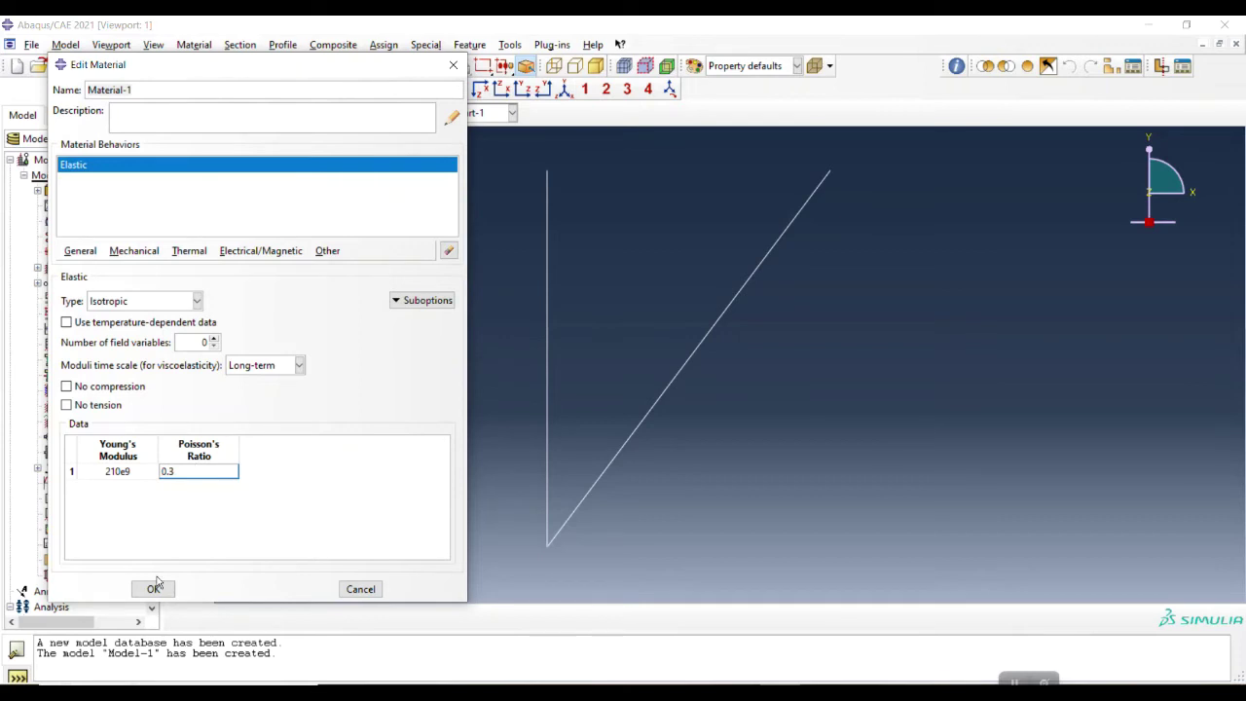
pyautogui.click(153, 589)
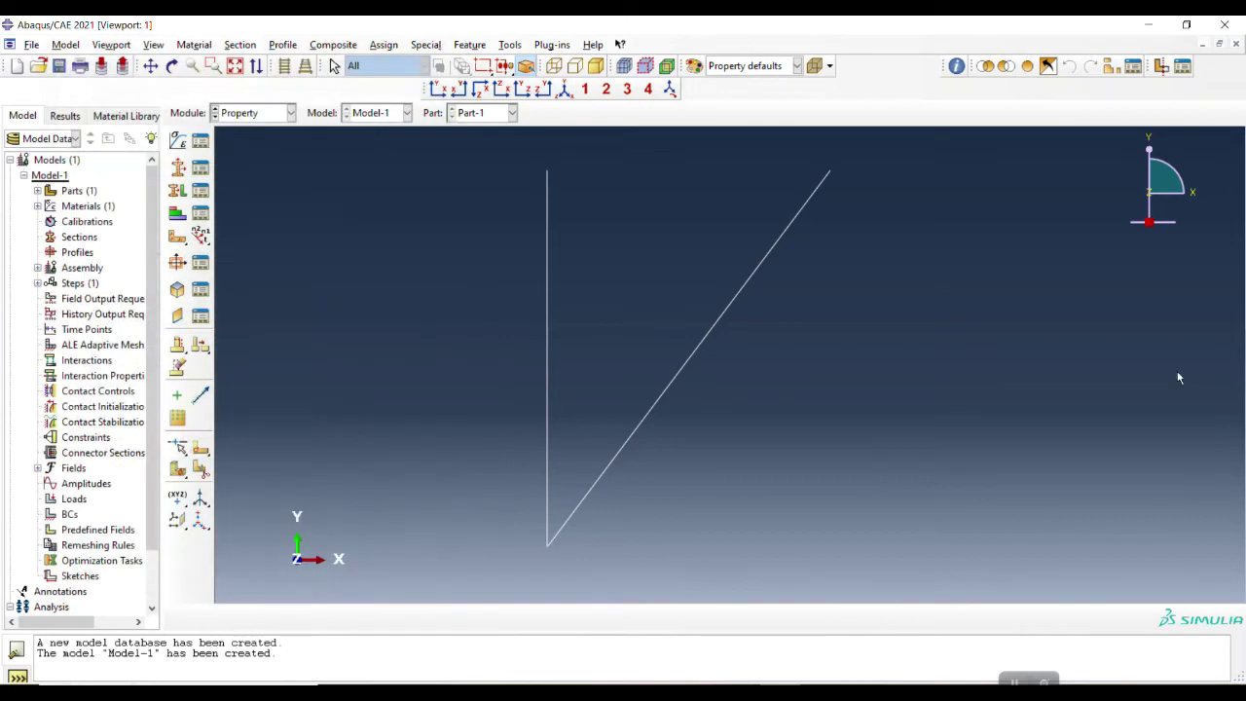
# Create truss section Section-1 using Material-1 with cross-sectional area 6e-4, checked against the PDF
pyautogui.click(178, 167)
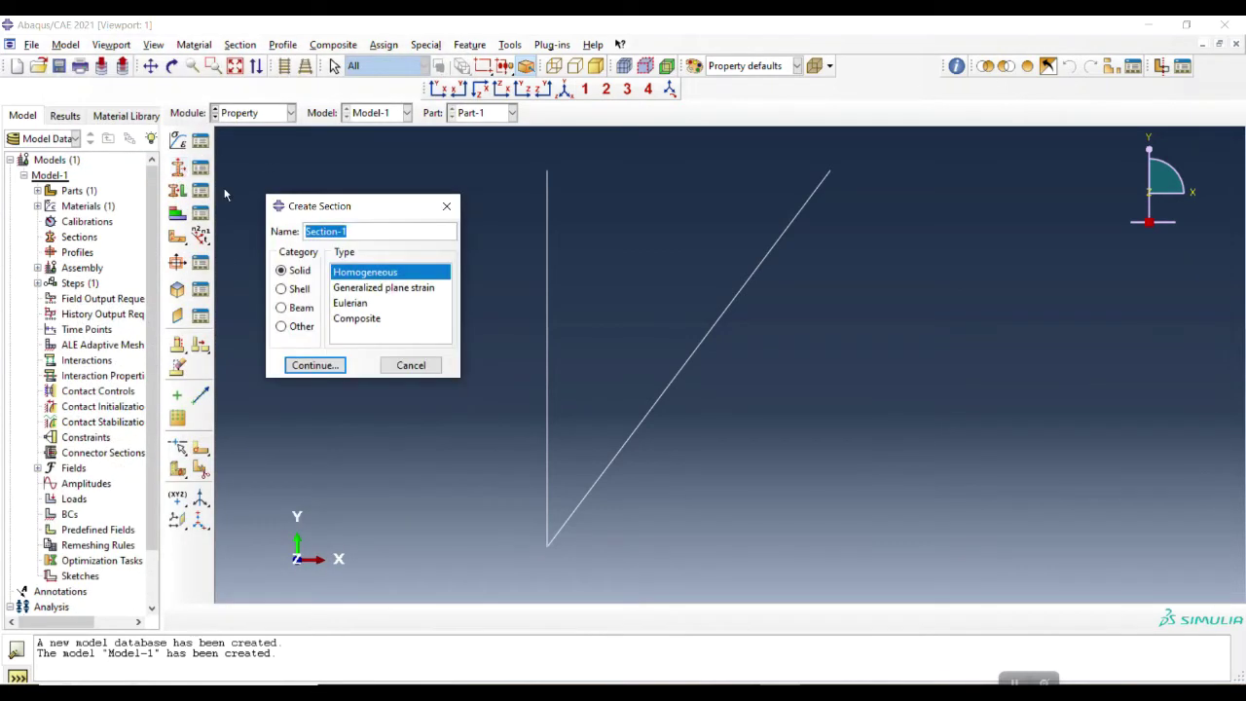
pyautogui.click(282, 308)
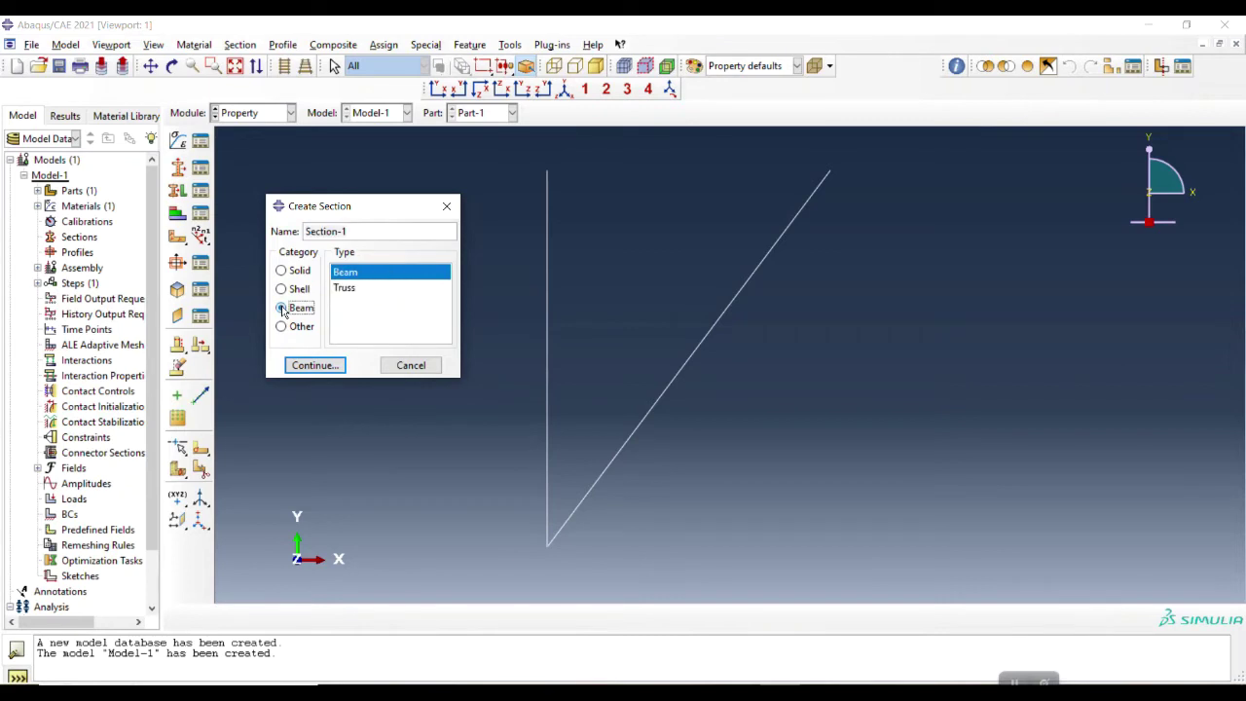
pyautogui.click(346, 289)
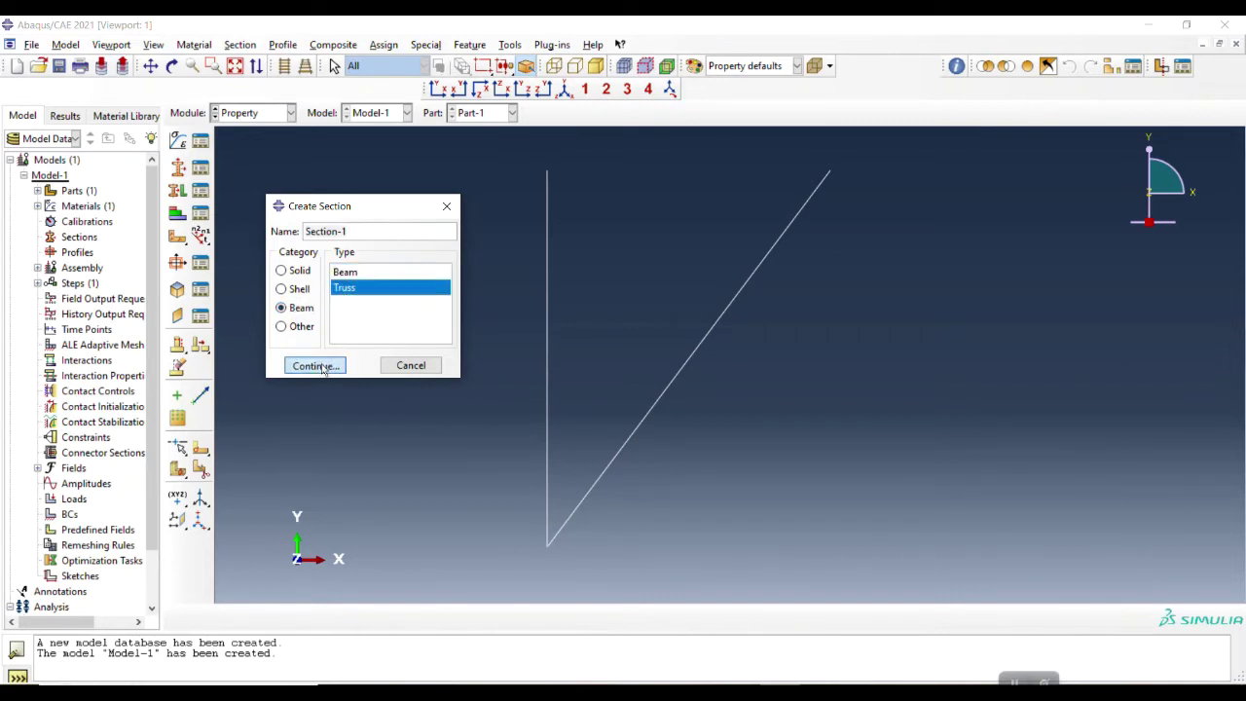
pyautogui.click(314, 365)
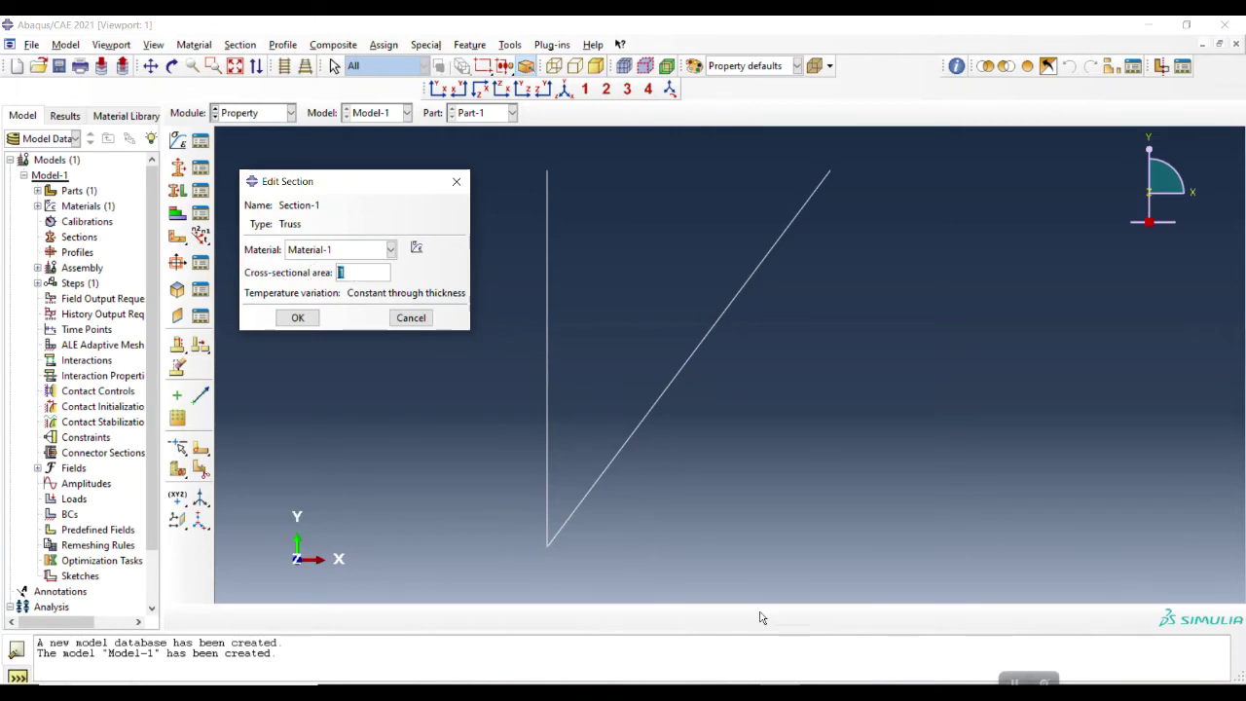
pyautogui.click(768, 675)
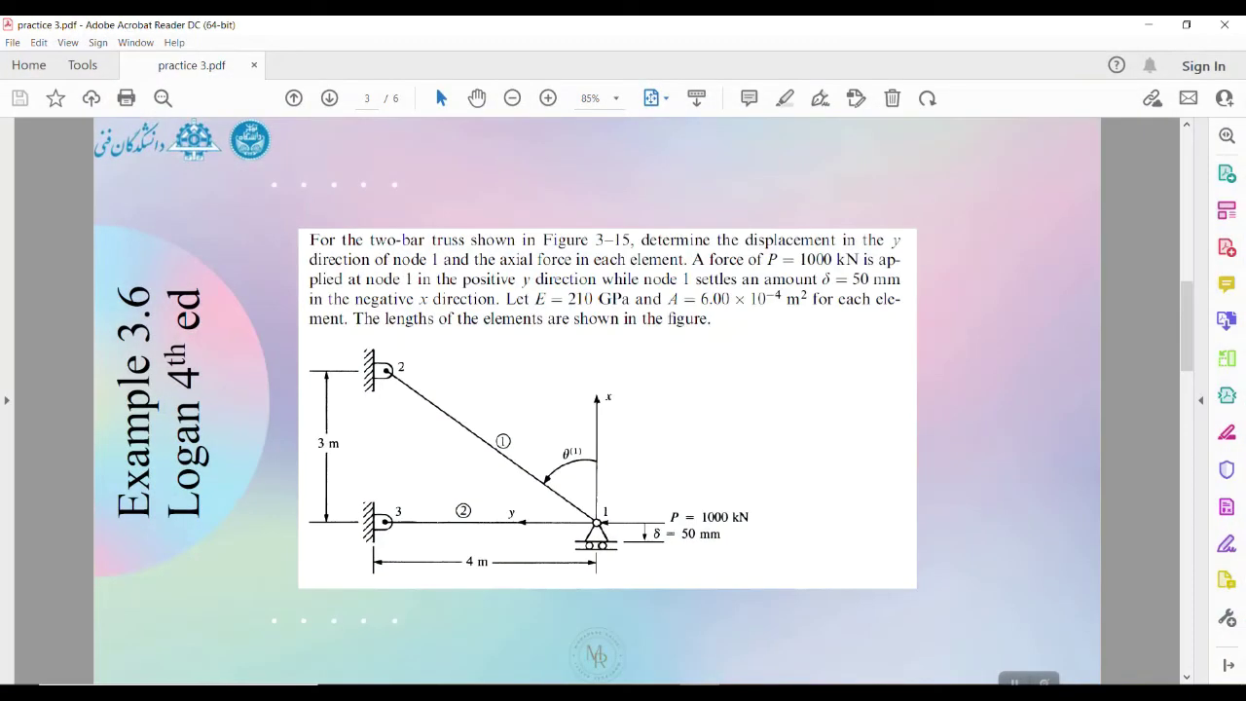
pyautogui.hotkey('alt', 'Tab')
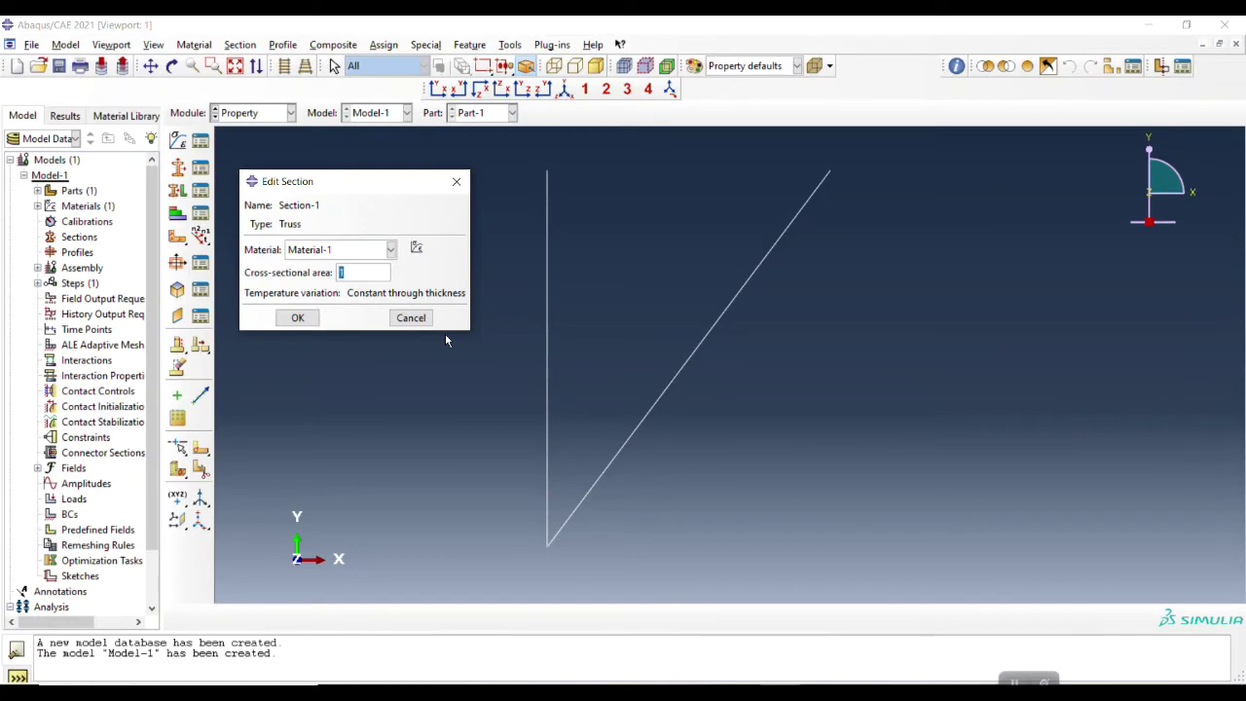
pyautogui.write('6e-4')
pyautogui.click(298, 318)
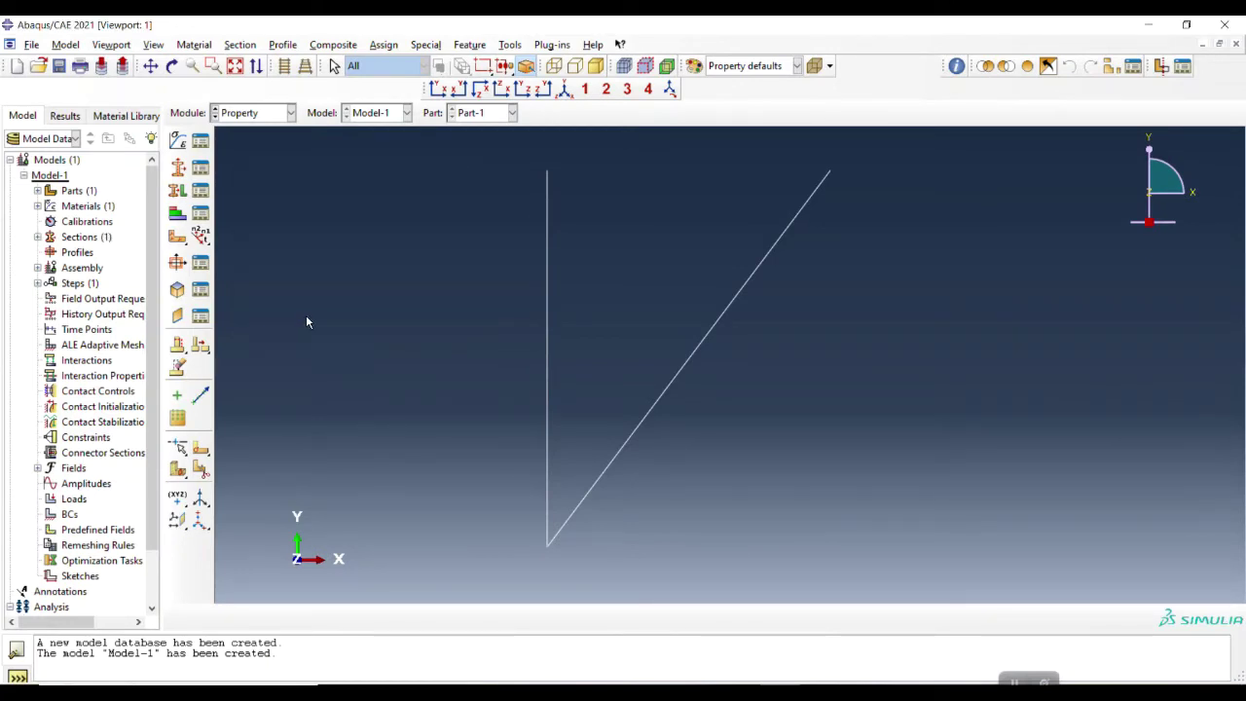
# Assign Section-1 to both wire bars of Part-1
pyautogui.click(178, 192)
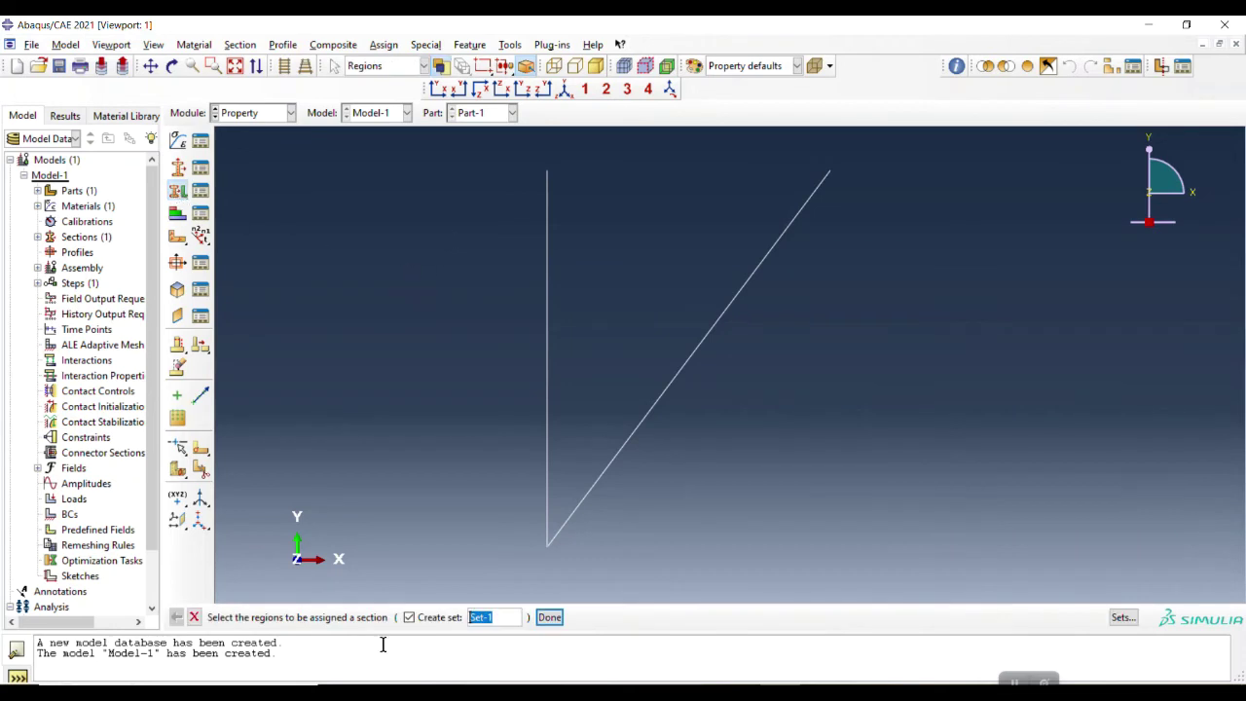
pyautogui.moveTo(443, 152); pyautogui.dragTo(894, 585)
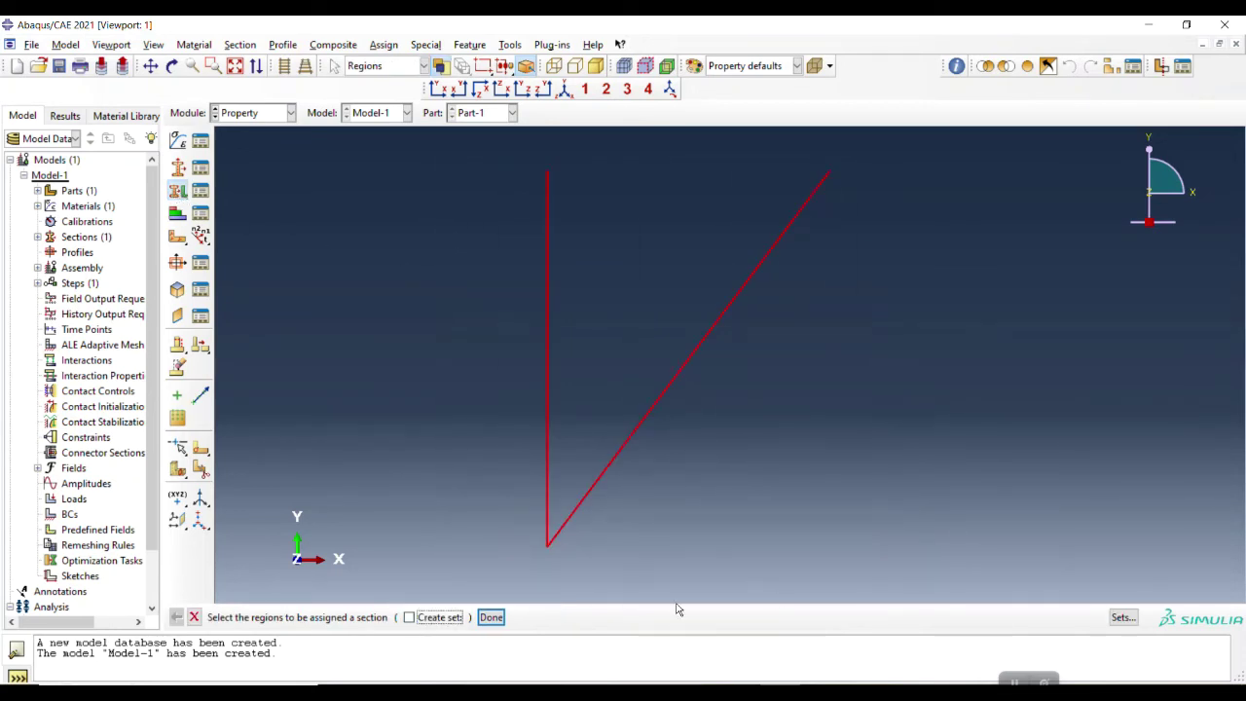
pyautogui.click(491, 617)
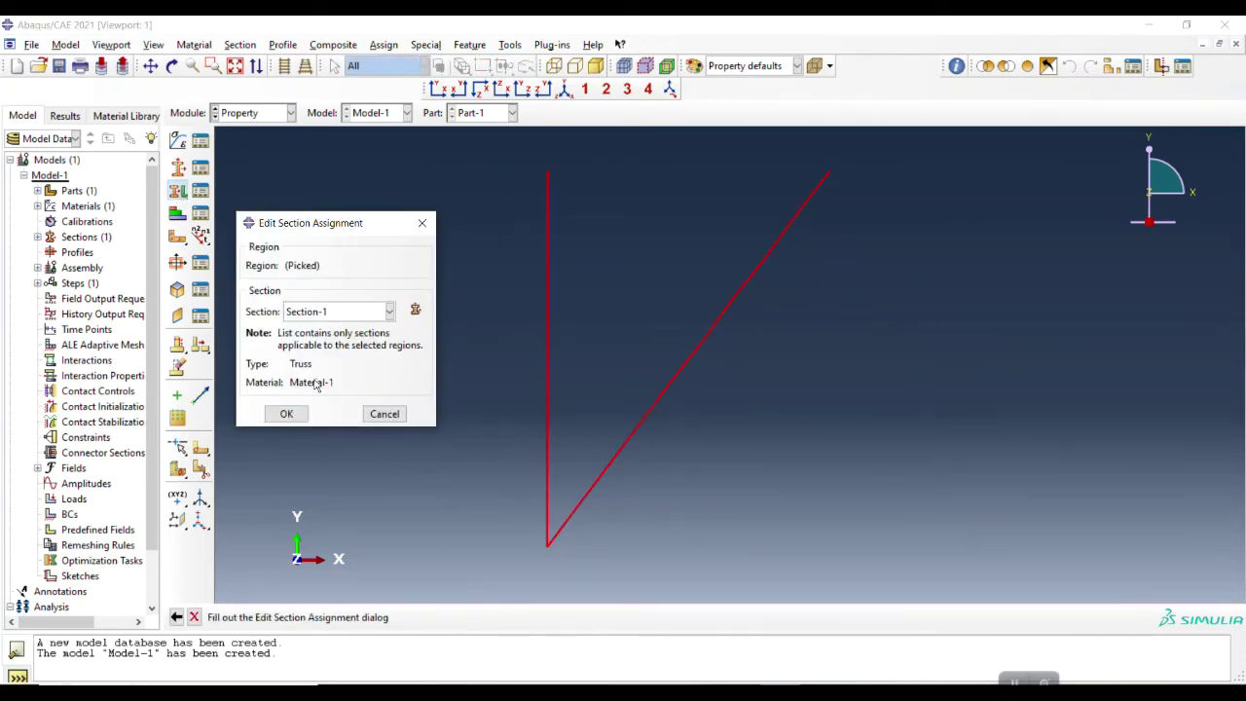
pyautogui.click(286, 414)
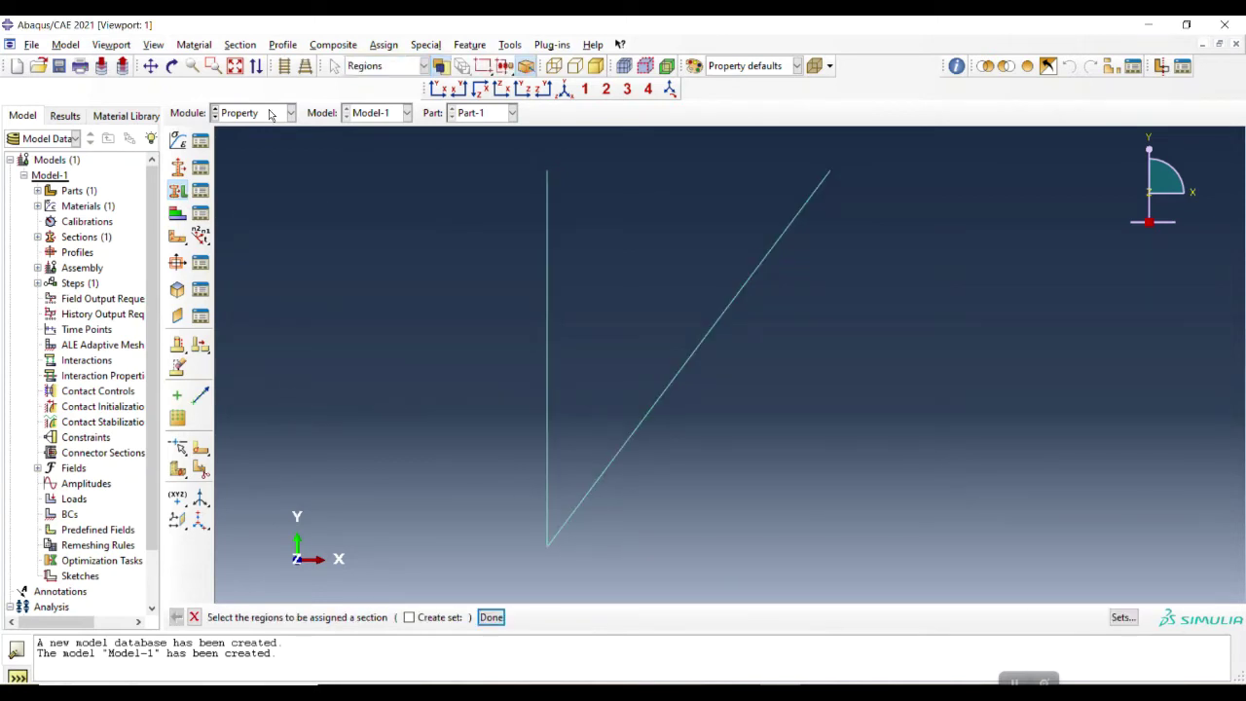
pyautogui.click(490, 617)
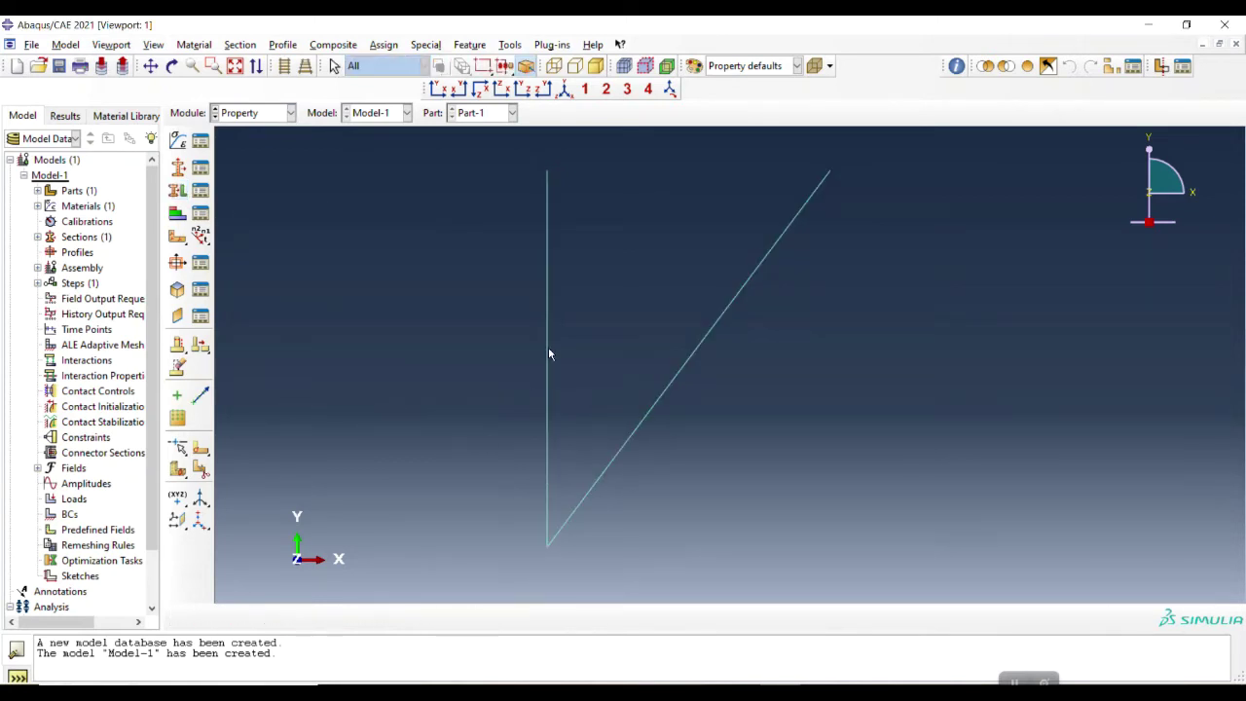
pyautogui.click(290, 113)
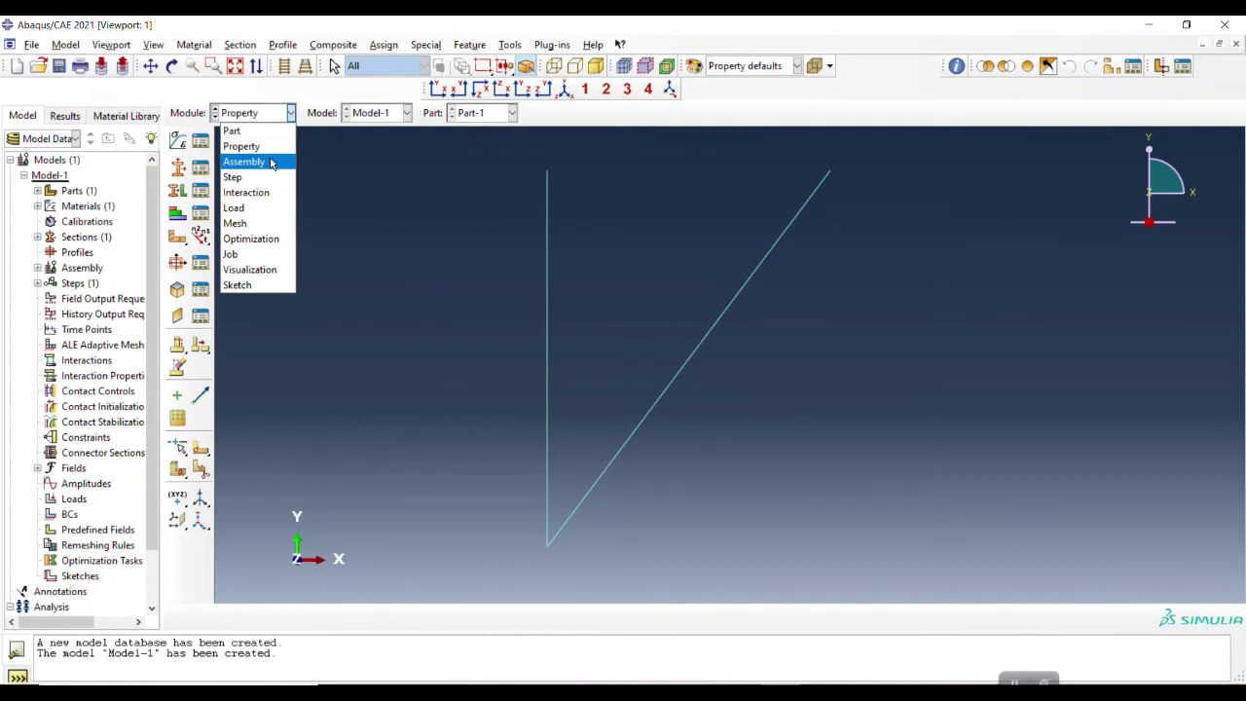
# Create an instance of Part-1 in the assembly
pyautogui.click(271, 163)
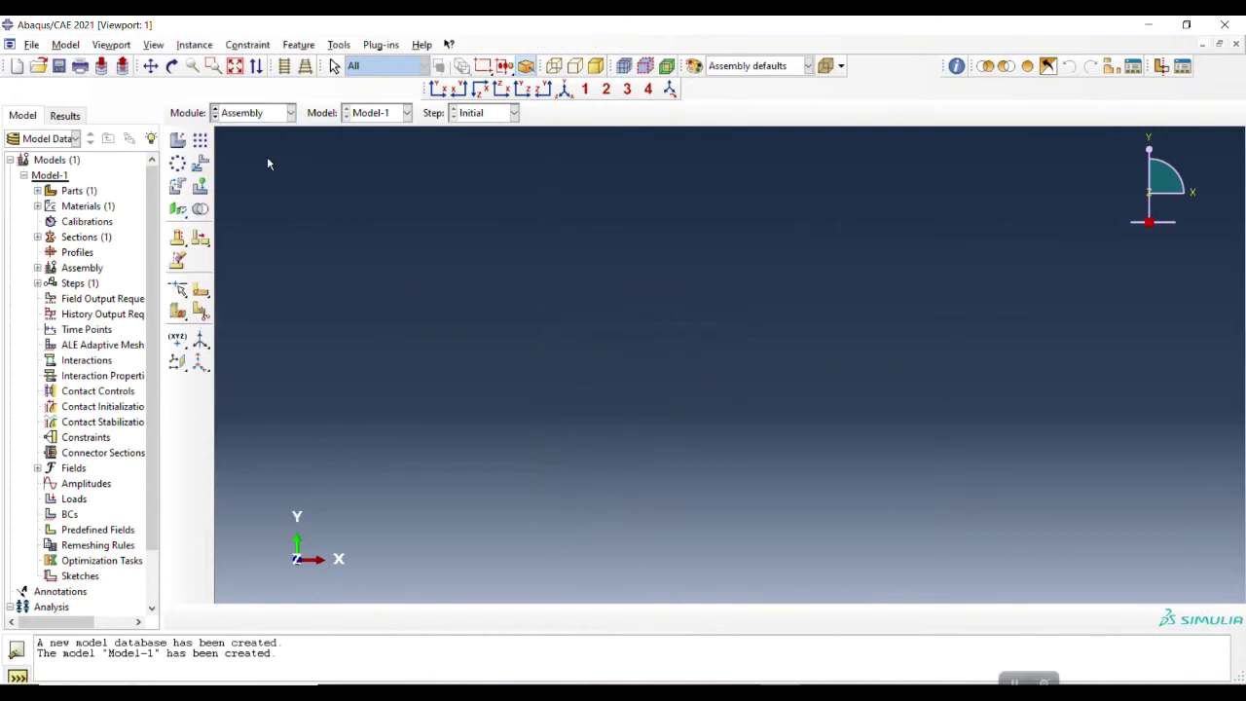
pyautogui.click(200, 142)
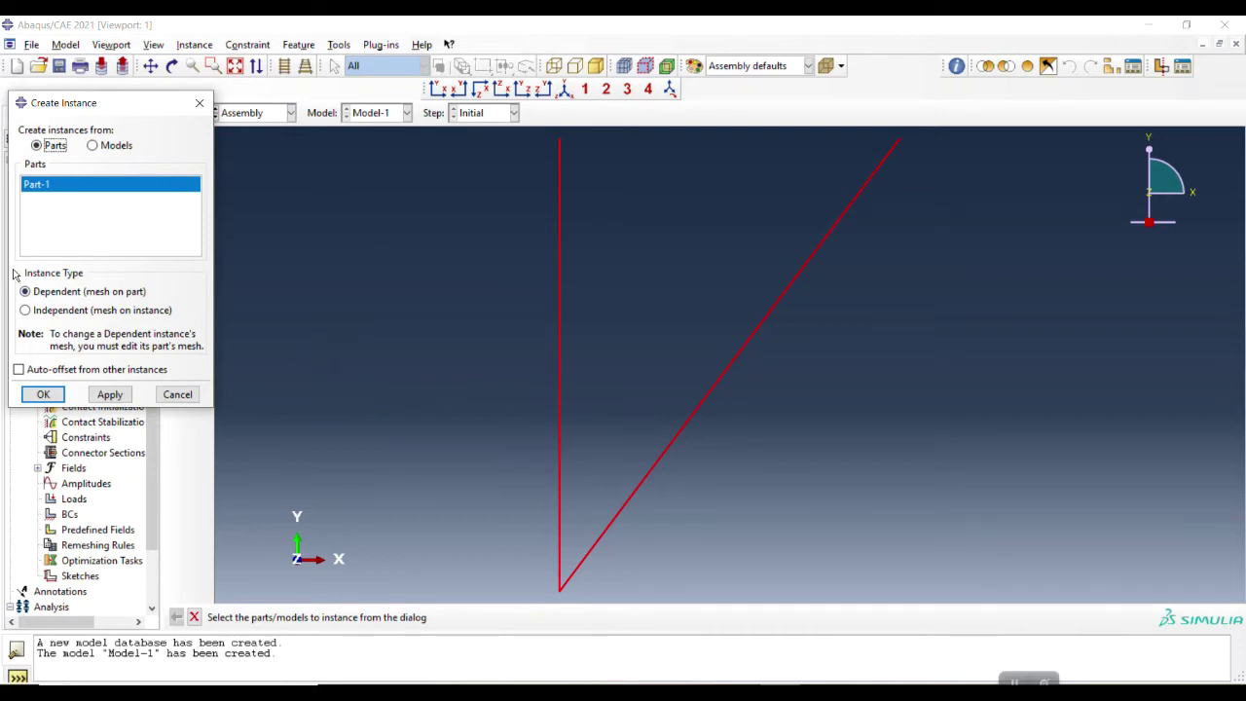
pyautogui.click(58, 397)
# Add Static, General step Step-1 with default settings, then move to the Load module
pyautogui.click(290, 113)
pyautogui.click(271, 177)
pyautogui.click(178, 141)
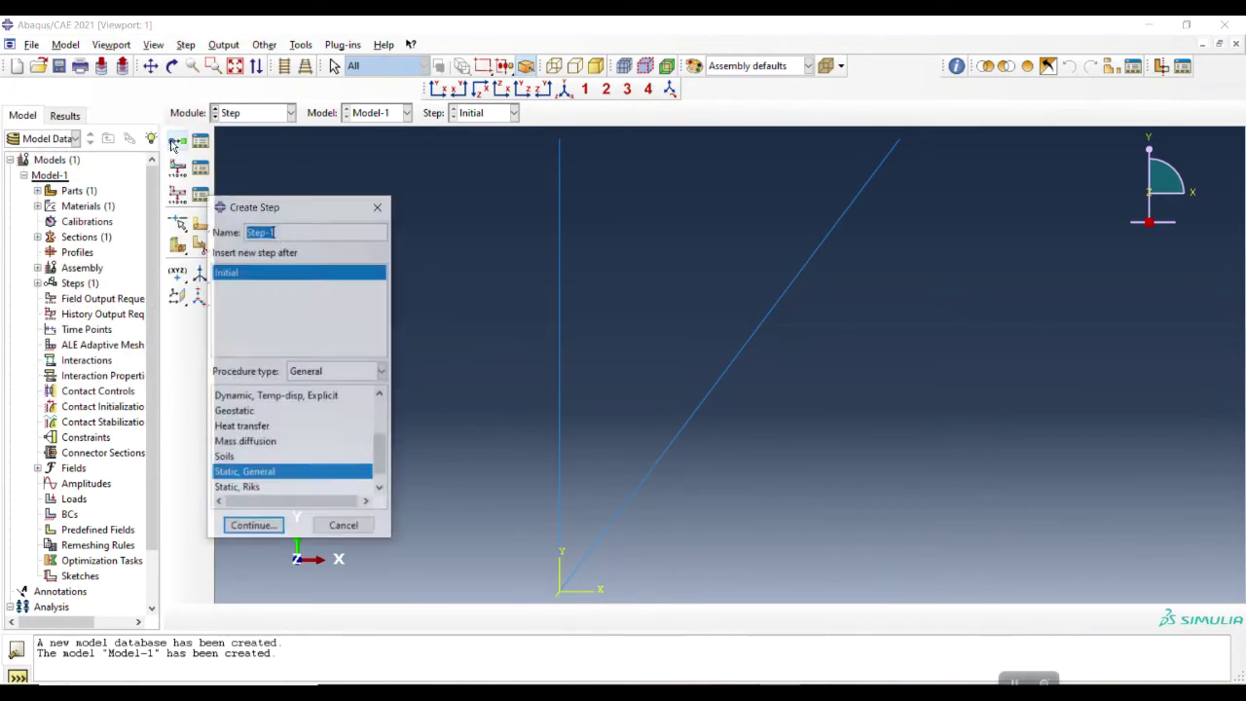
pyautogui.click(253, 528)
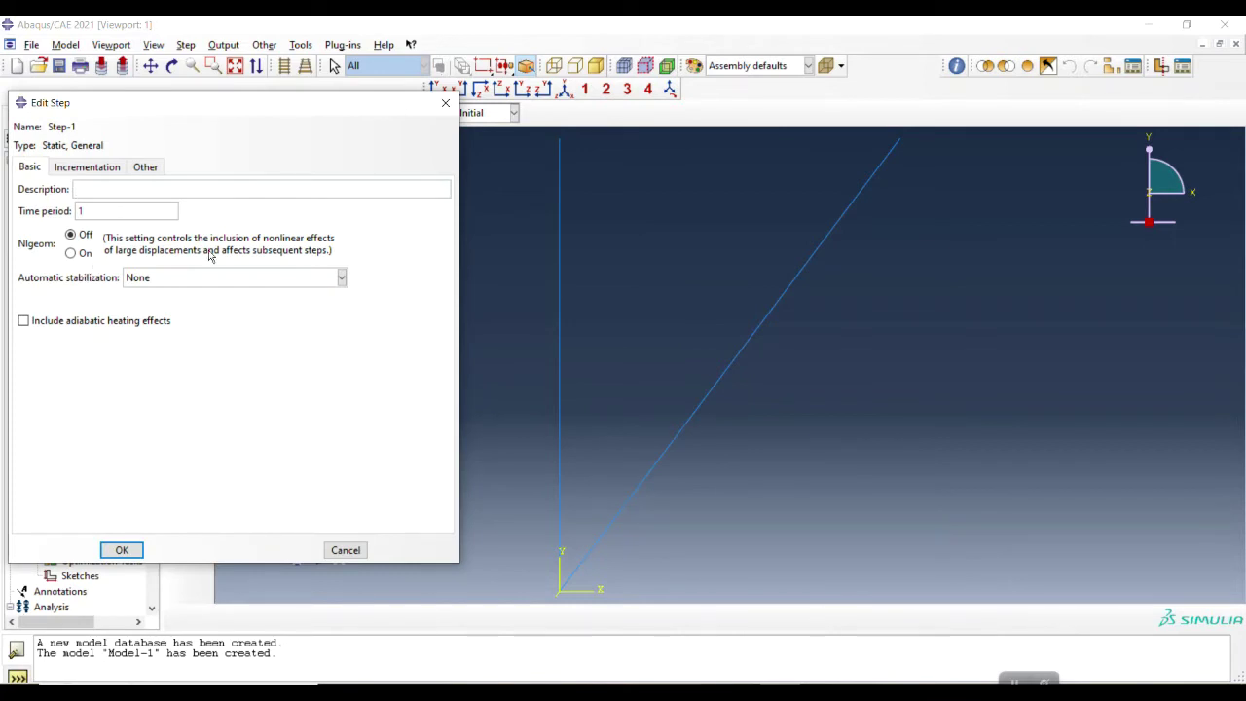
pyautogui.click(119, 550)
pyautogui.click(284, 114)
pyautogui.click(264, 207)
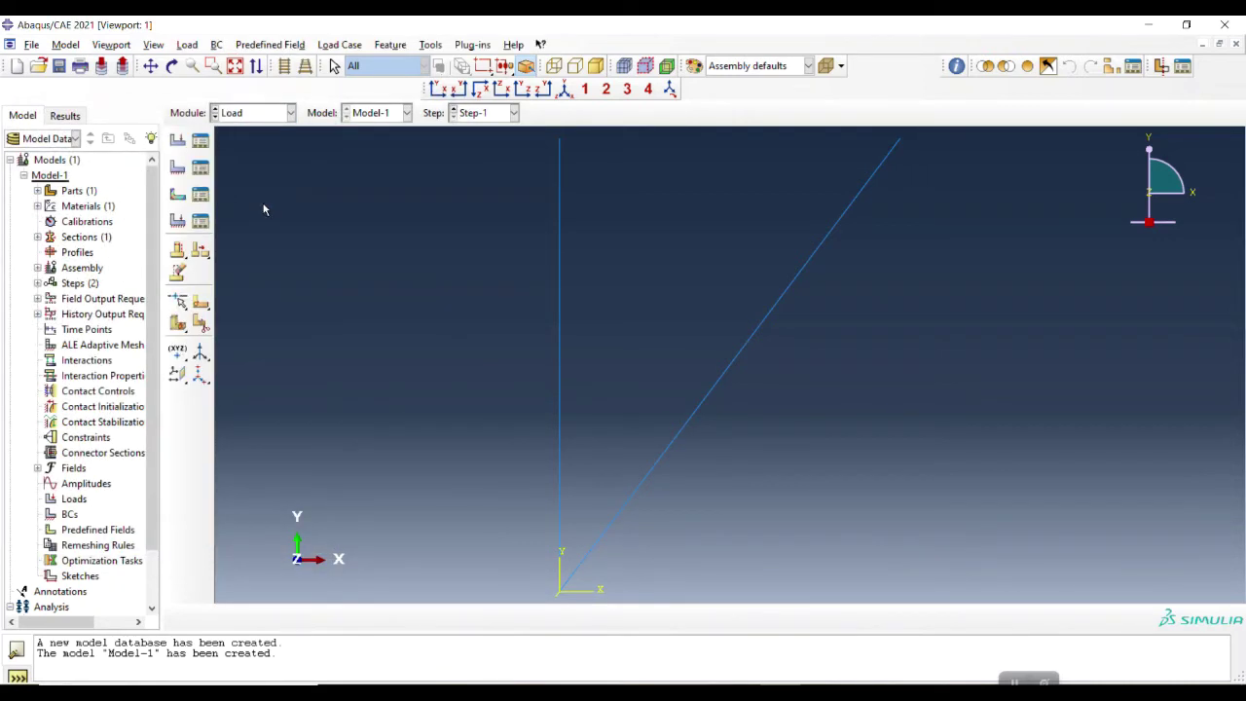
# Apply concentrated force Load-1, CF2 = 1000000, at the bottom origin node in Step-1
pyautogui.scroll(-1, 524, 424)
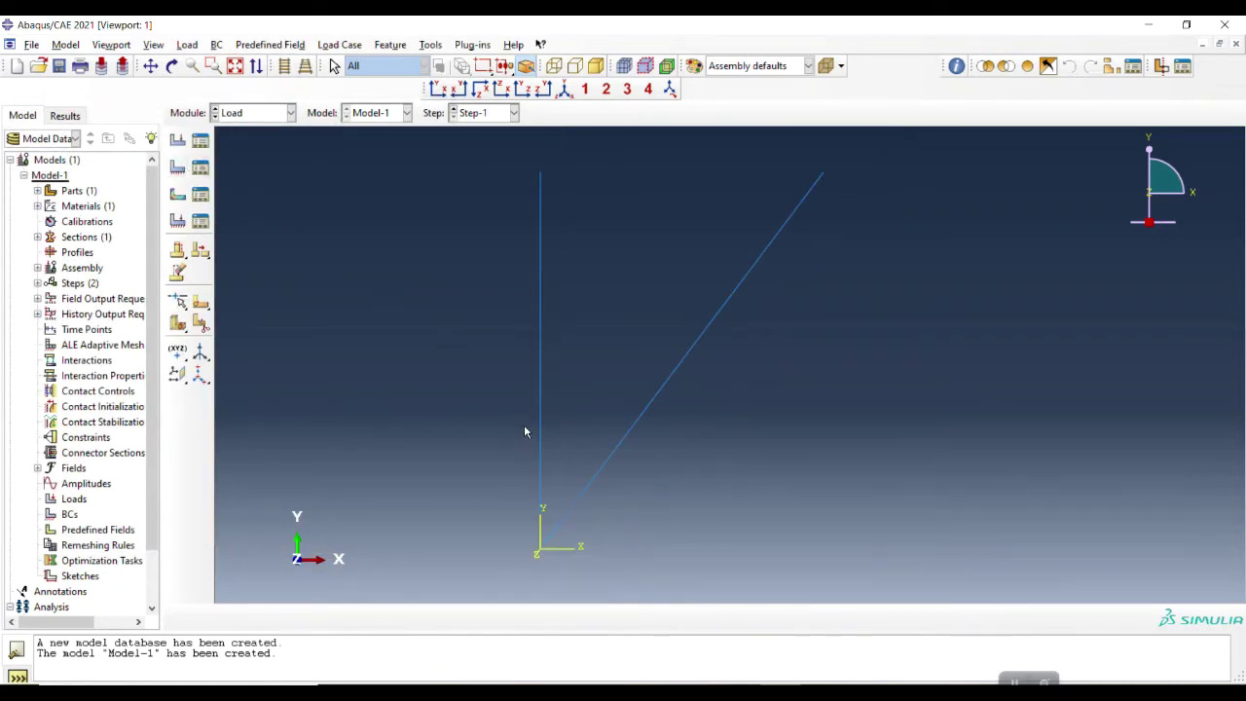
pyautogui.click(178, 140)
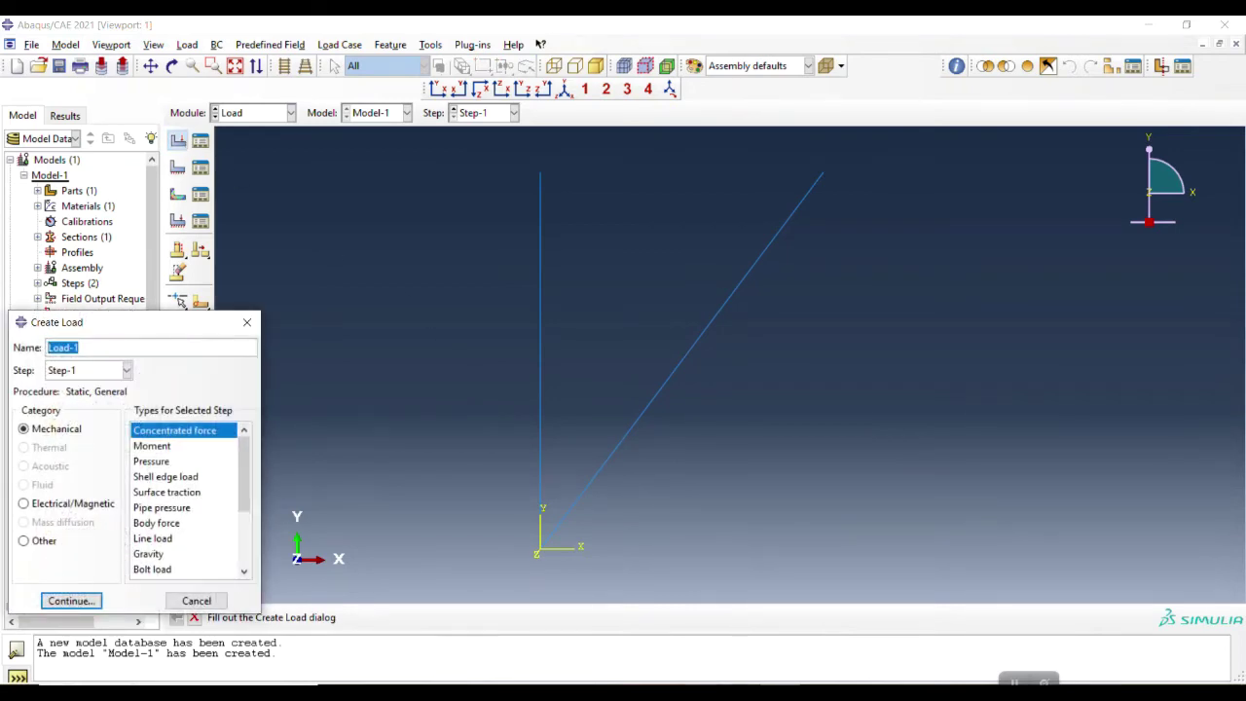
pyautogui.hotkey('alt', 'Tab')
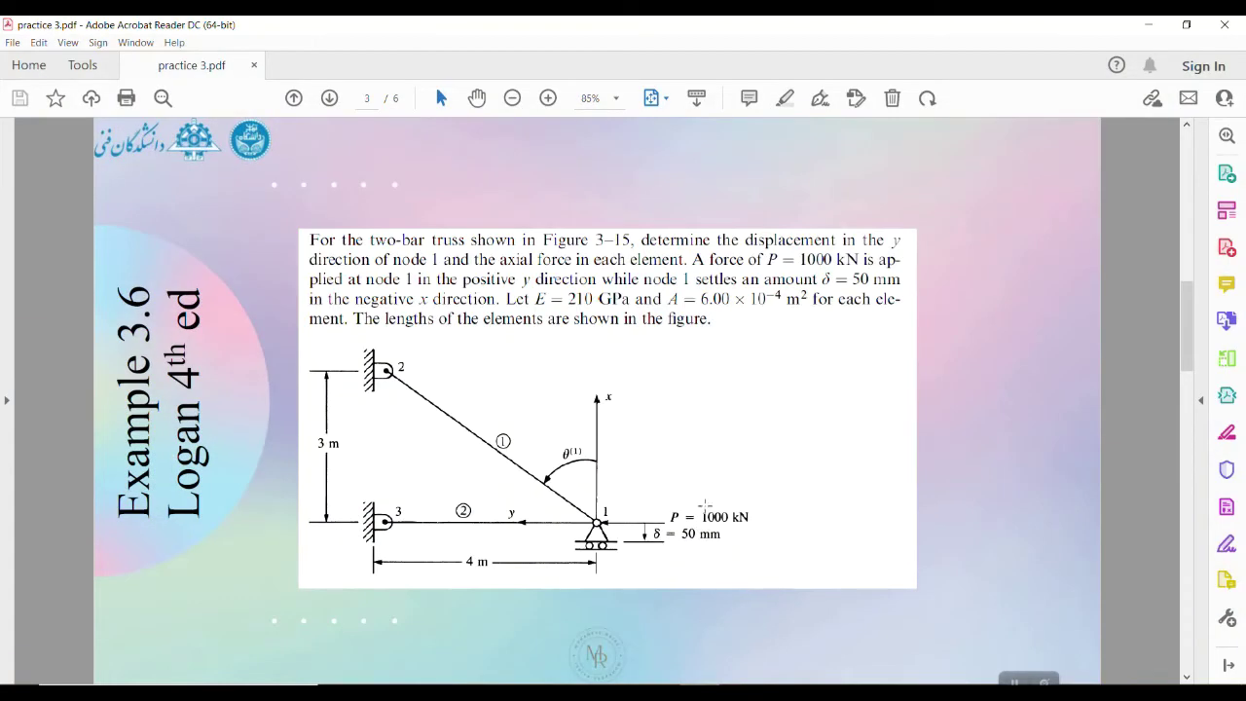
pyautogui.click(701, 693)
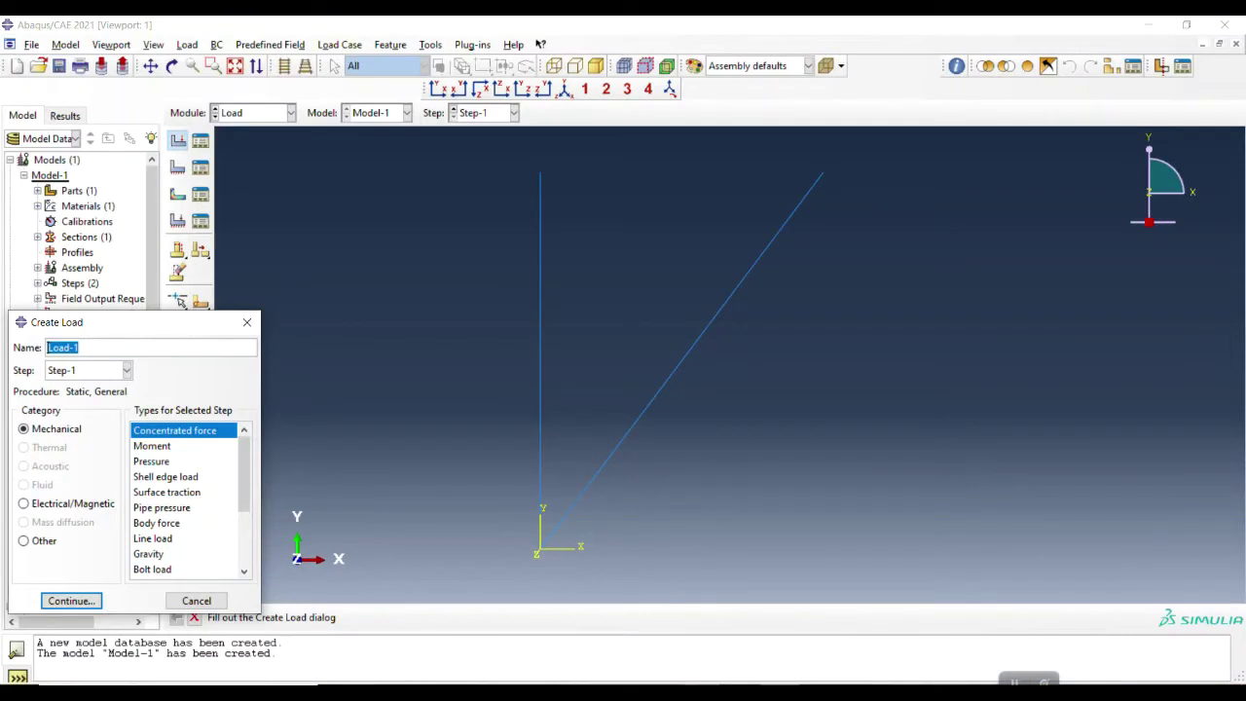
pyautogui.click(86, 602)
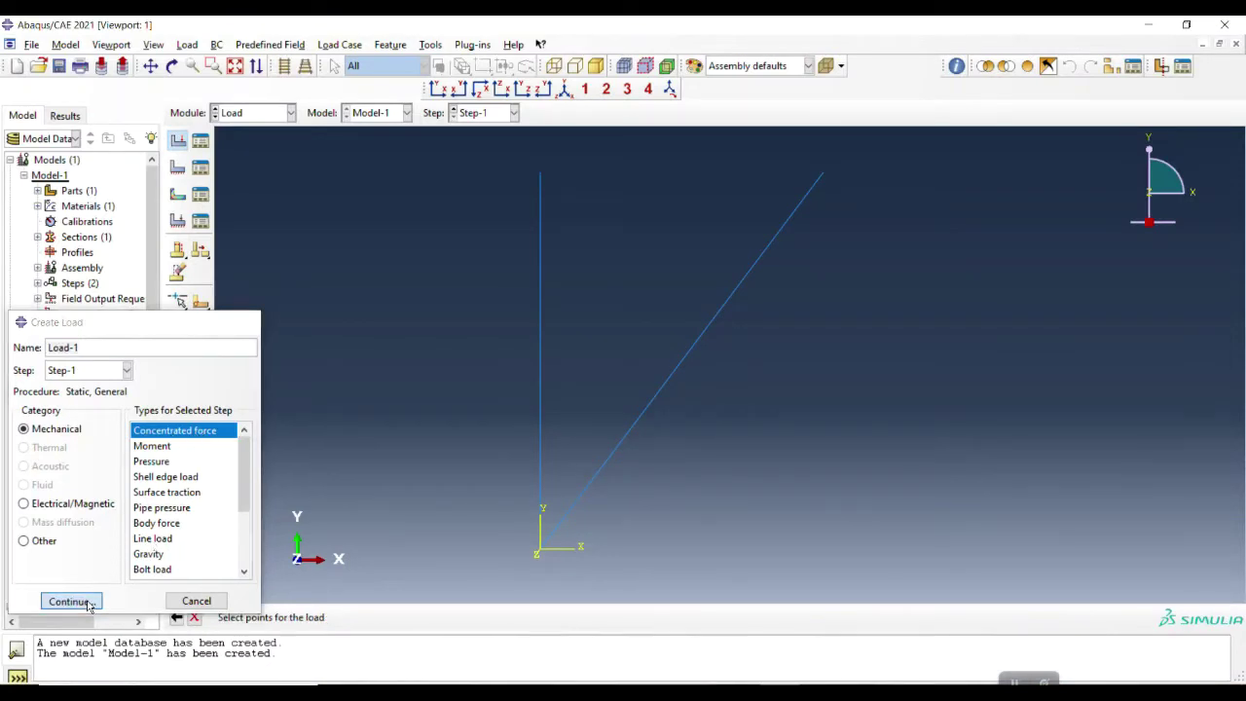
pyautogui.click(539, 551)
pyautogui.click(417, 618)
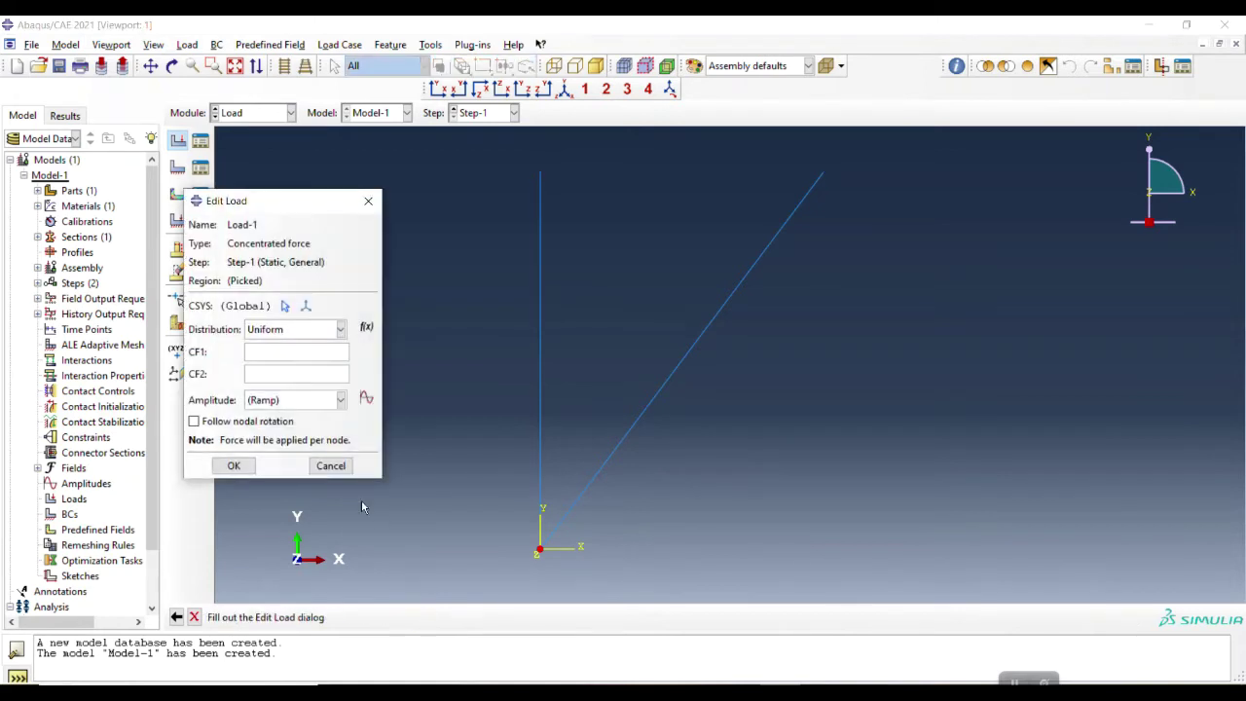
pyautogui.click(292, 374)
pyautogui.write('10')
pyautogui.write('0')
pyautogui.write('0000')
pyautogui.click(243, 467)
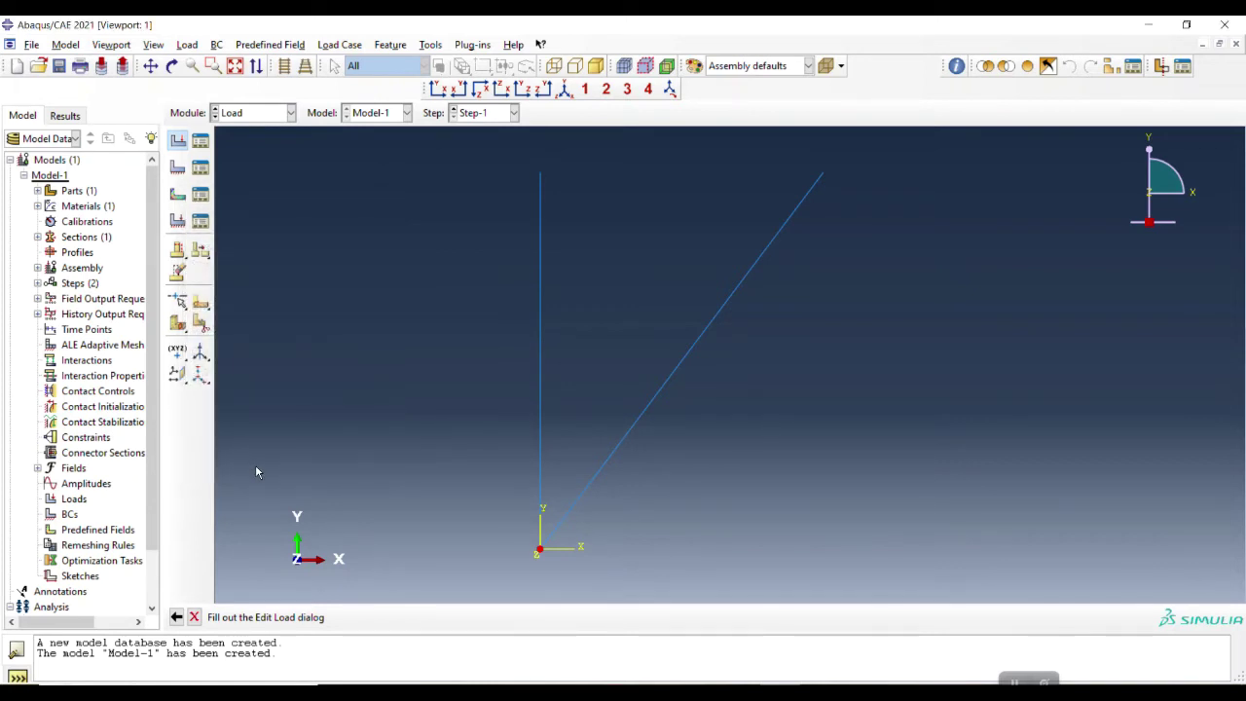
pyautogui.click(178, 168)
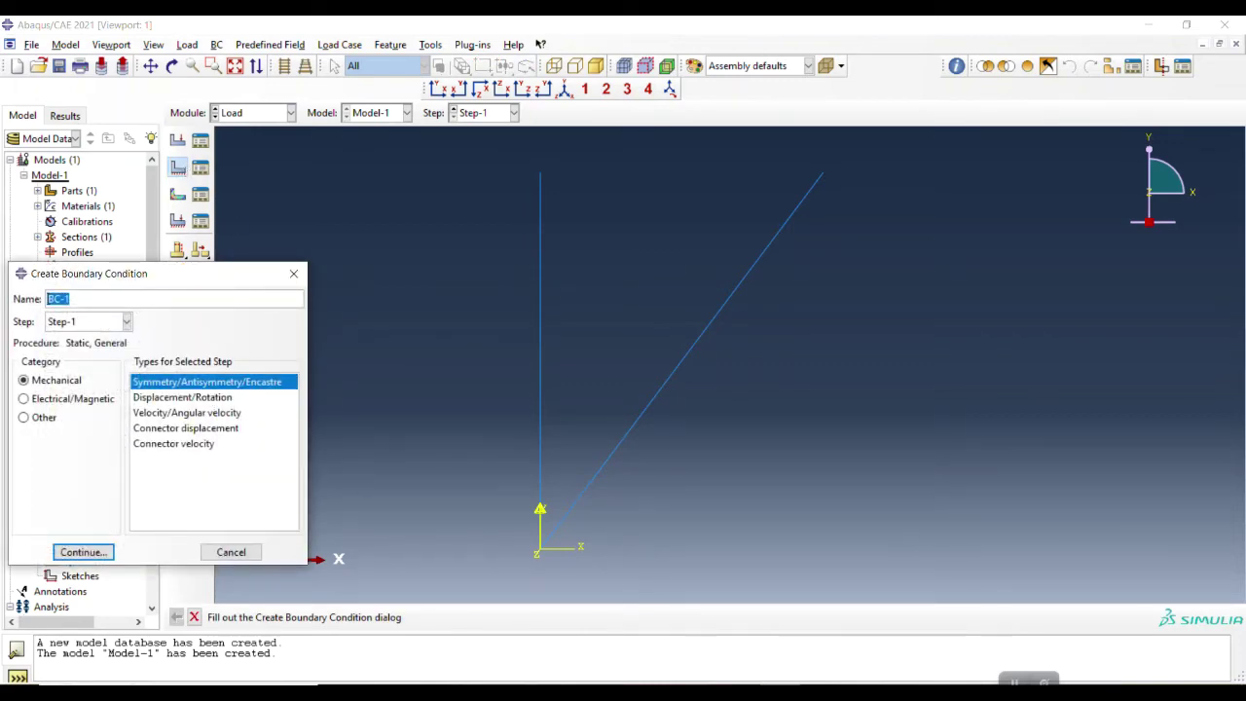
# Pin the two top nodes with BC-1, fixing U1 and U2 at 0
pyautogui.hotkey('alt', 'Tab')
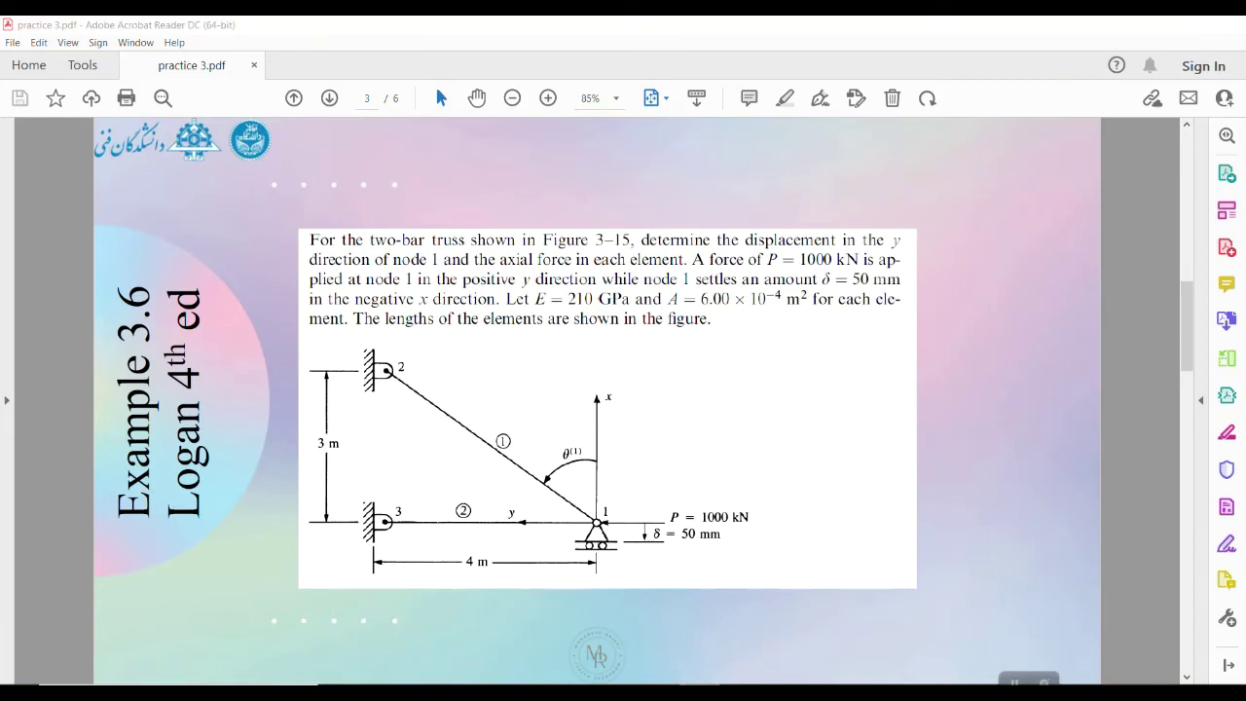
pyautogui.hotkey('alt', 'Tab')
pyautogui.click(182, 397)
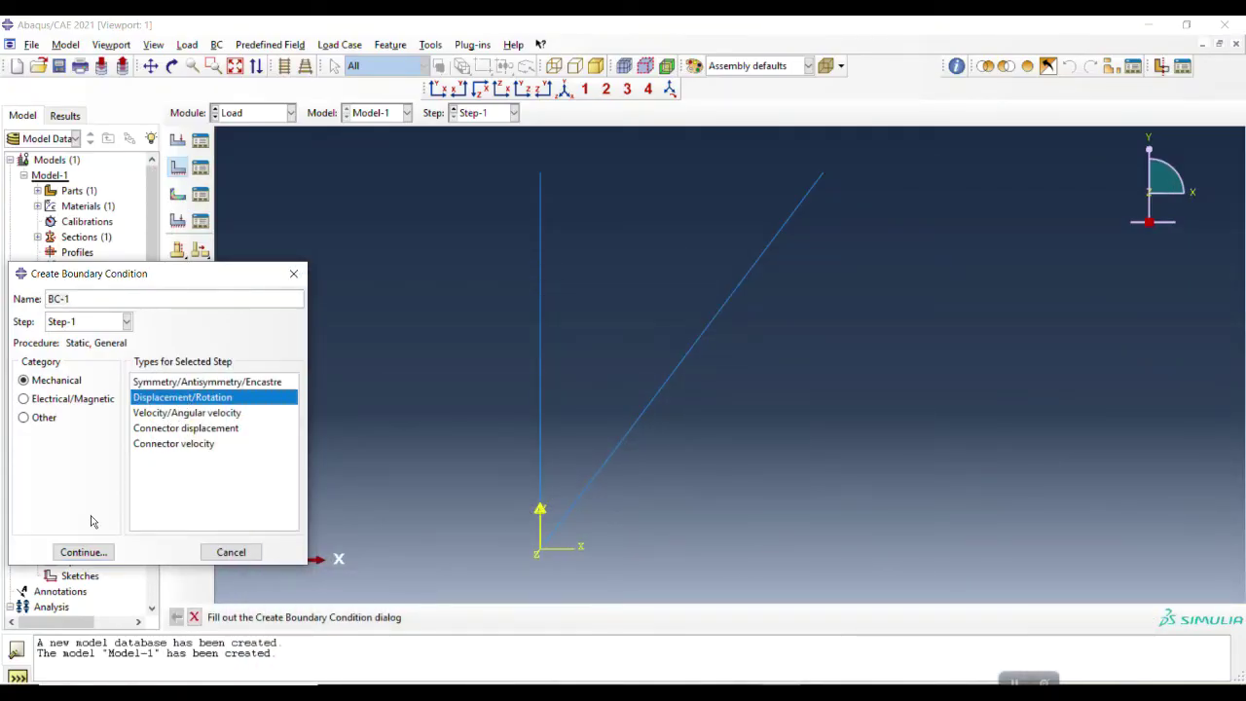
pyautogui.click(84, 552)
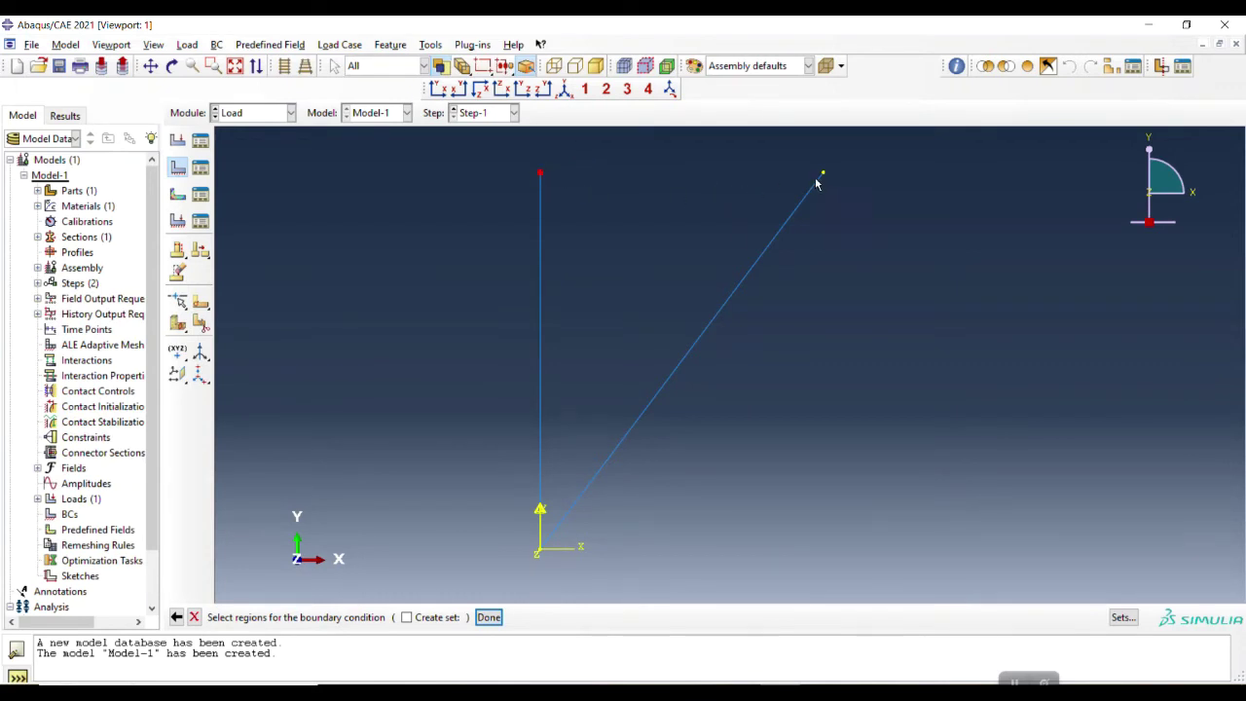
pyautogui.click(489, 617)
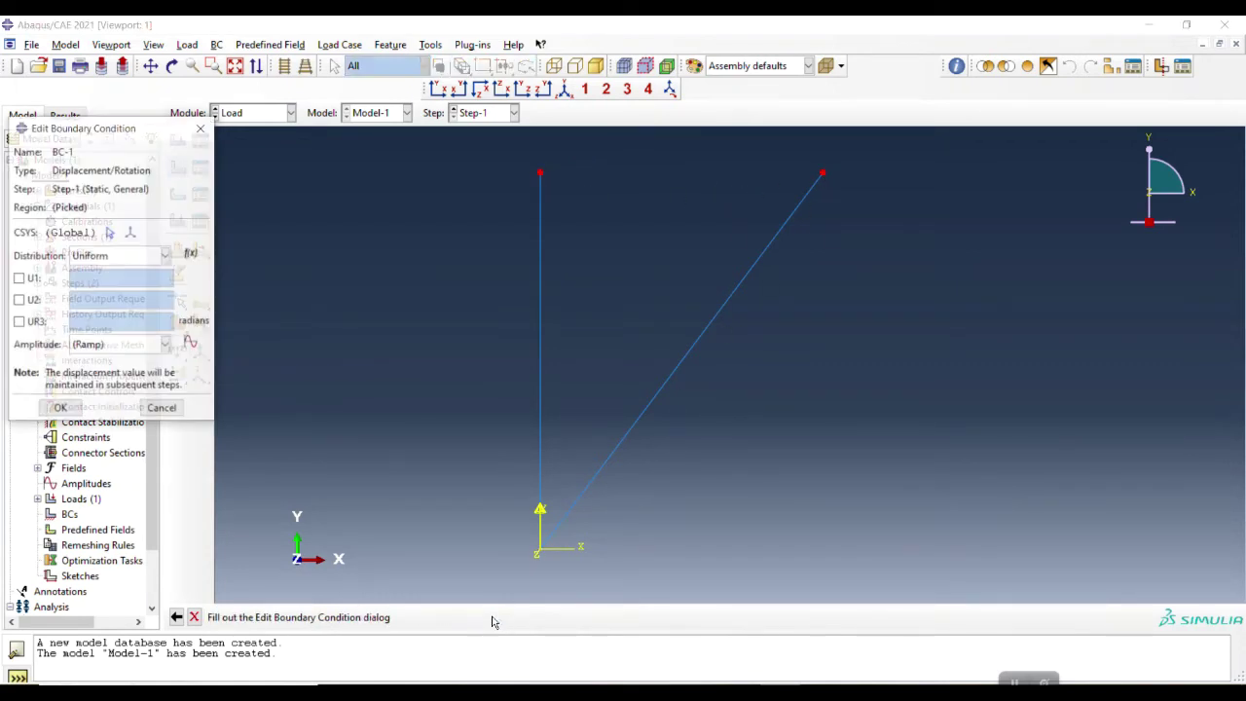
pyautogui.click(19, 278)
pyautogui.click(19, 300)
pyautogui.click(60, 409)
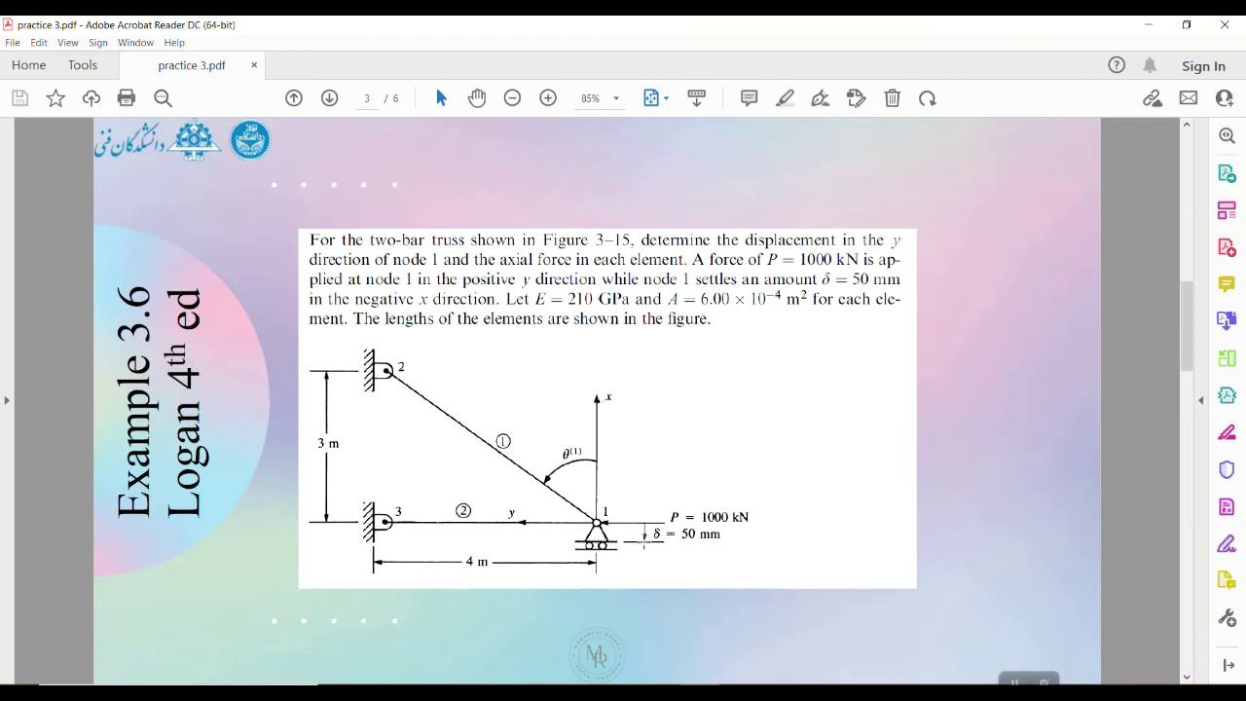
# Create BC-2 on the bottom node prescribing a negative U1 settlement
pyautogui.click(1149, 24)
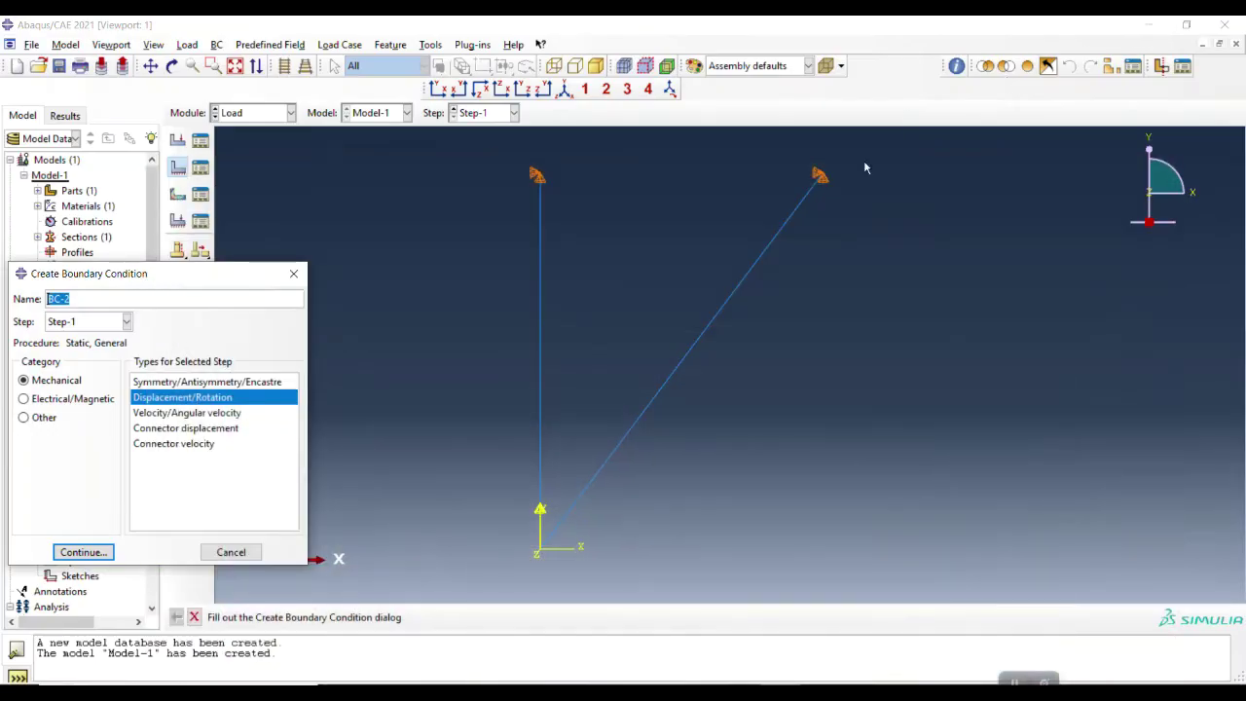
pyautogui.click(104, 554)
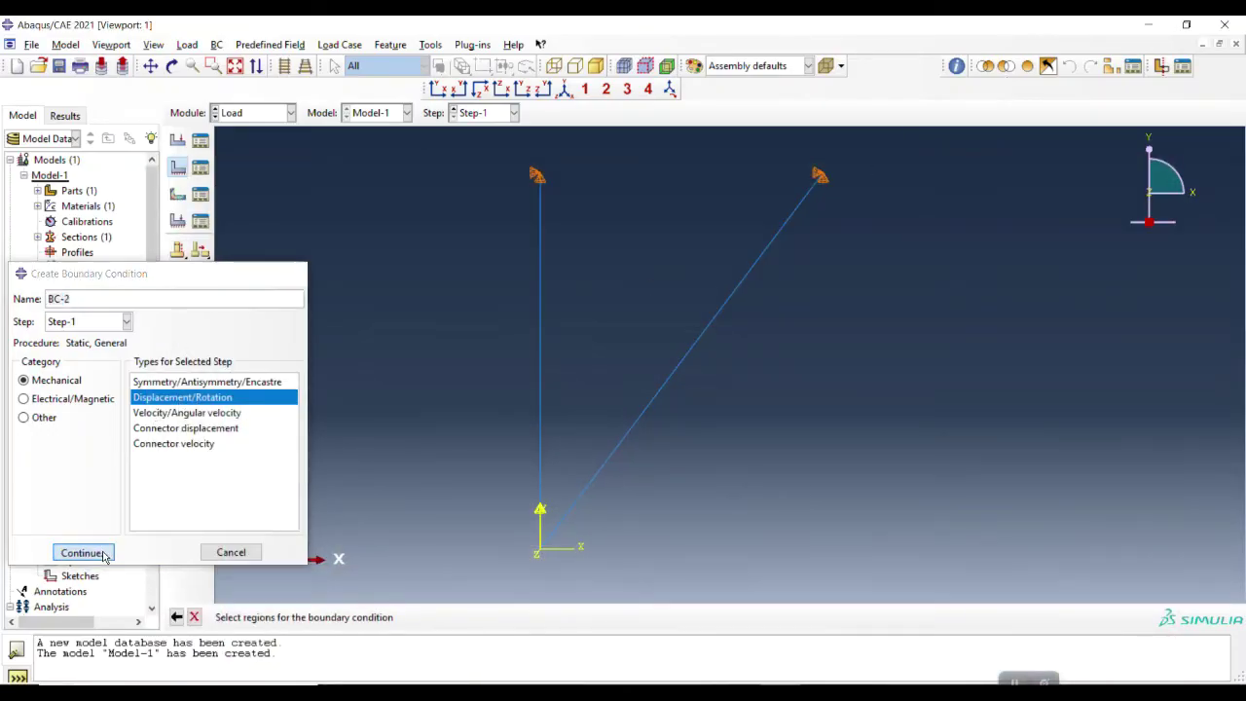
pyautogui.click(540, 555)
pyautogui.click(489, 617)
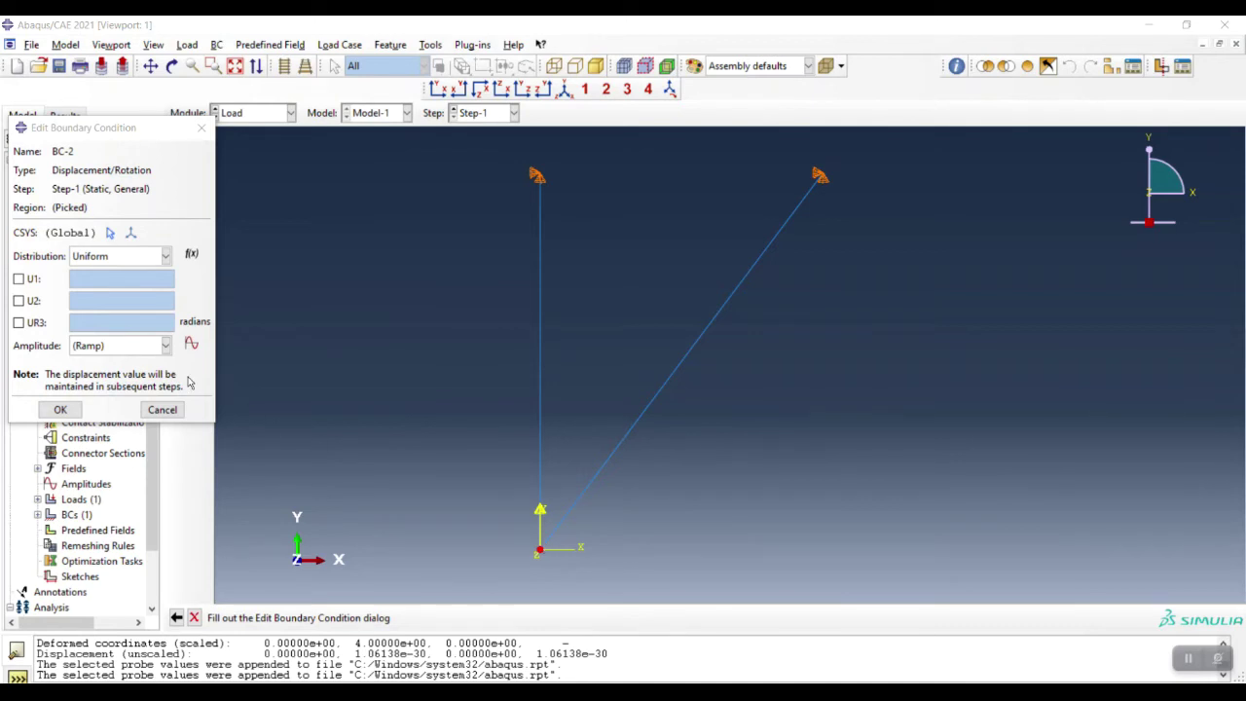
pyautogui.click(18, 279)
pyautogui.write('-50e-3')
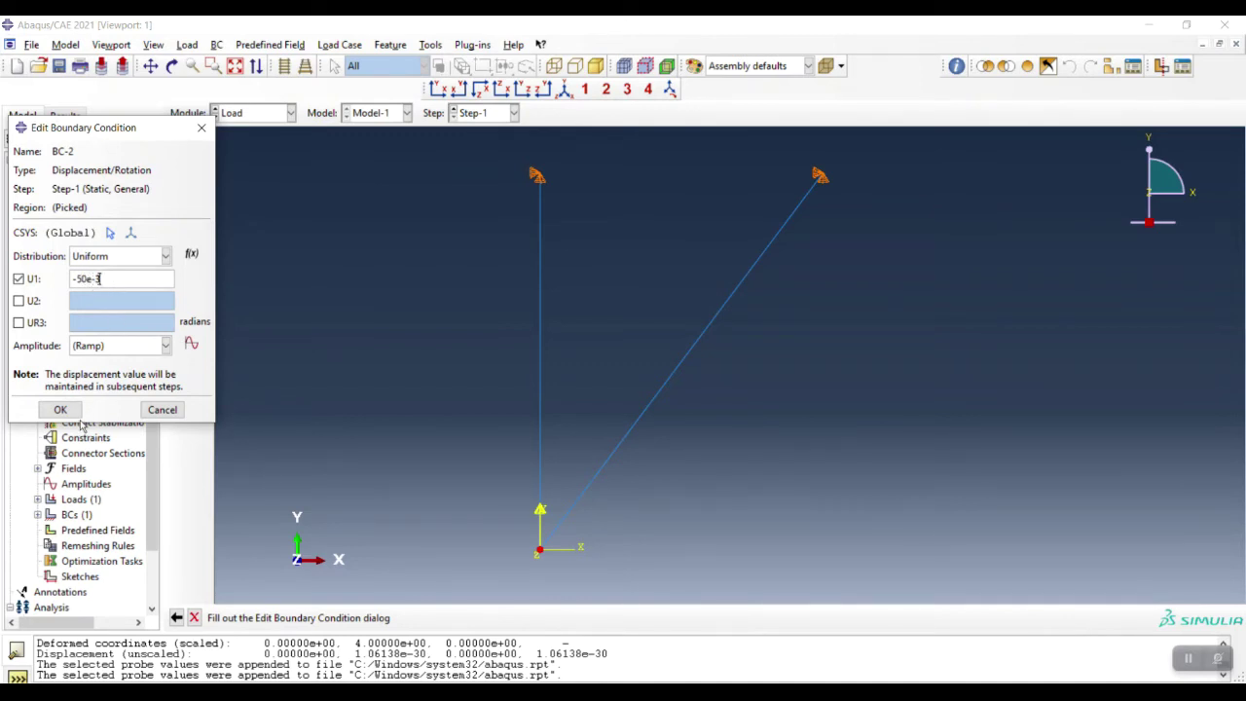
pyautogui.click(66, 413)
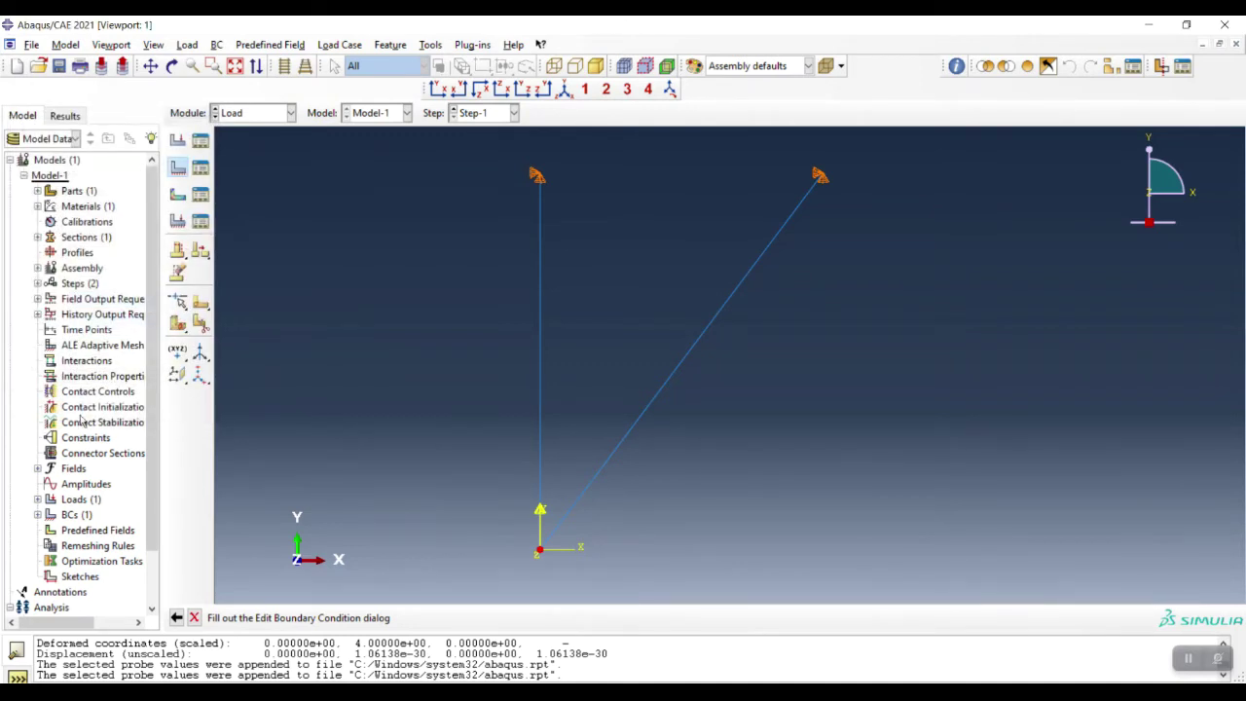
pyautogui.click(278, 115)
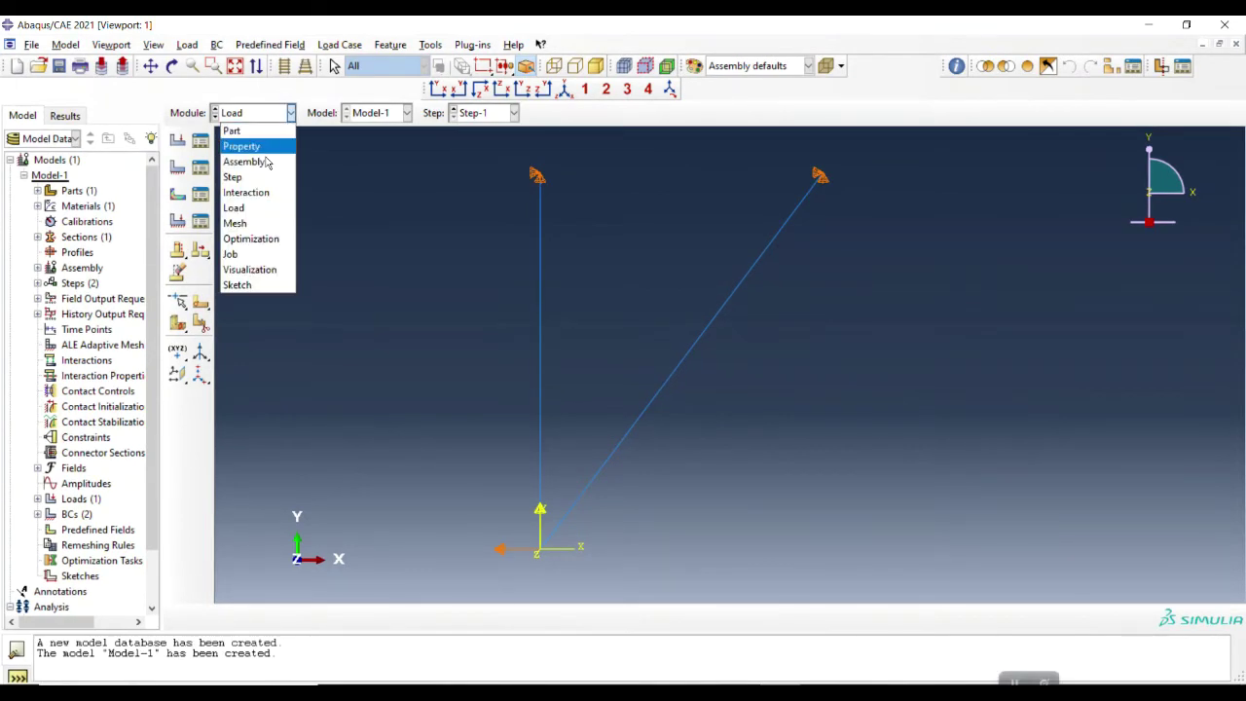
# Switch to the Mesh module and work on the part instead of the assembly
pyautogui.click(259, 226)
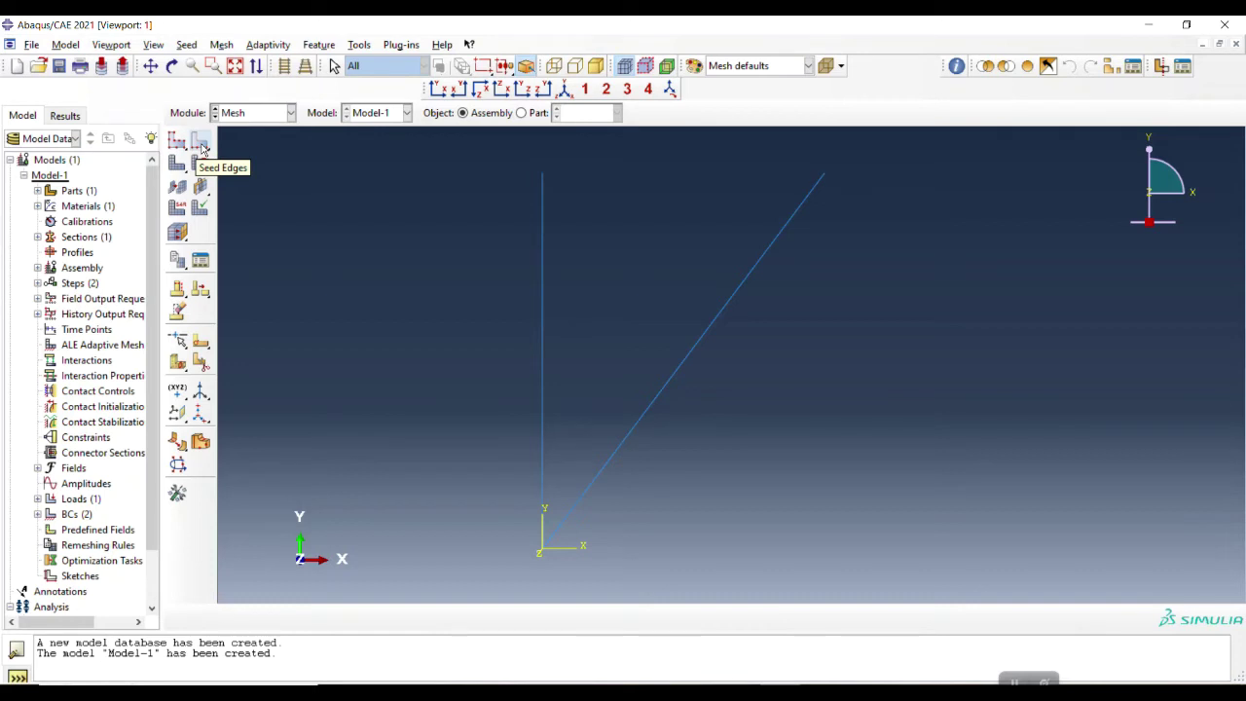
pyautogui.click(201, 144)
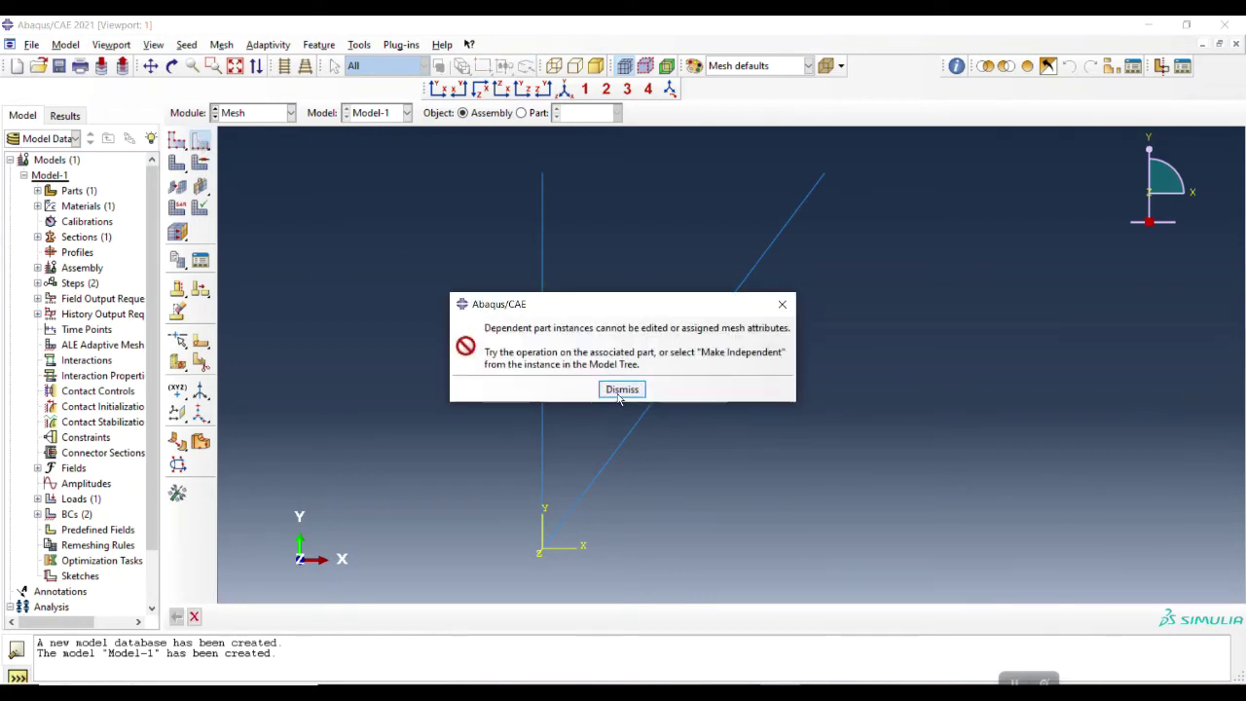
pyautogui.click(622, 393)
pyautogui.click(522, 113)
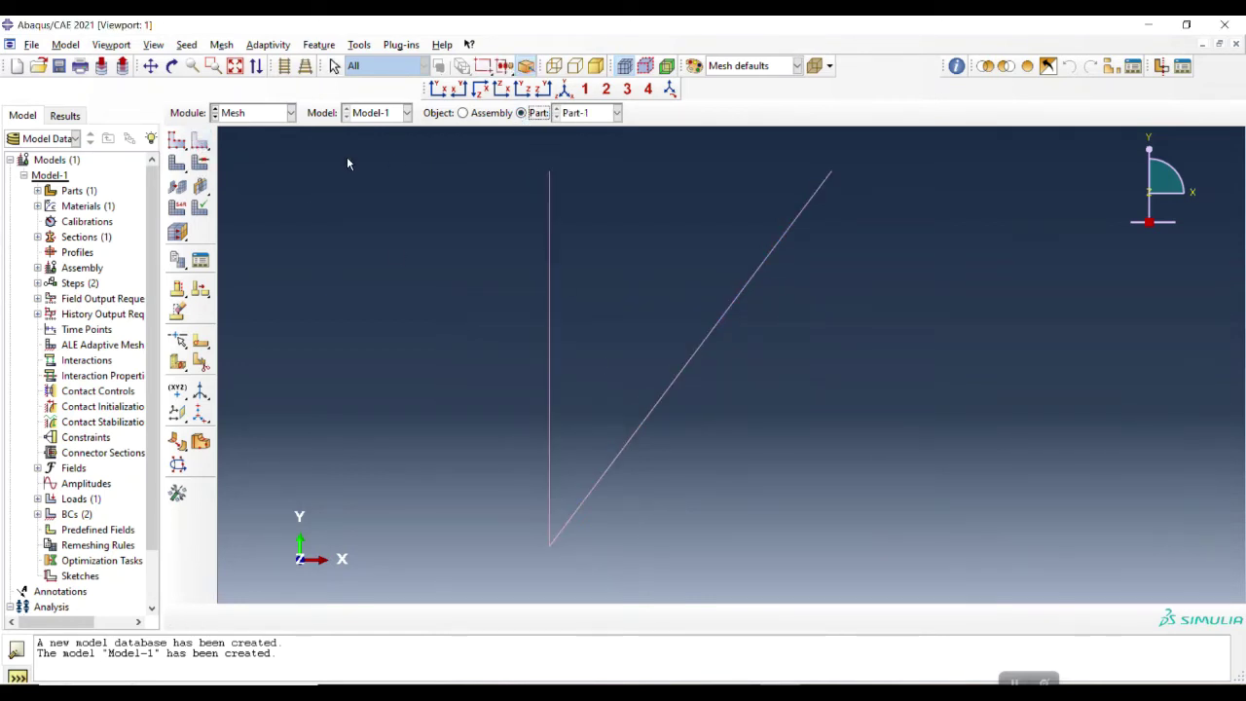
# Seed both truss edges by number with 1 element each
pyautogui.click(201, 142)
pyautogui.moveTo(433, 153); pyautogui.dragTo(779, 563)
pyautogui.click(415, 617)
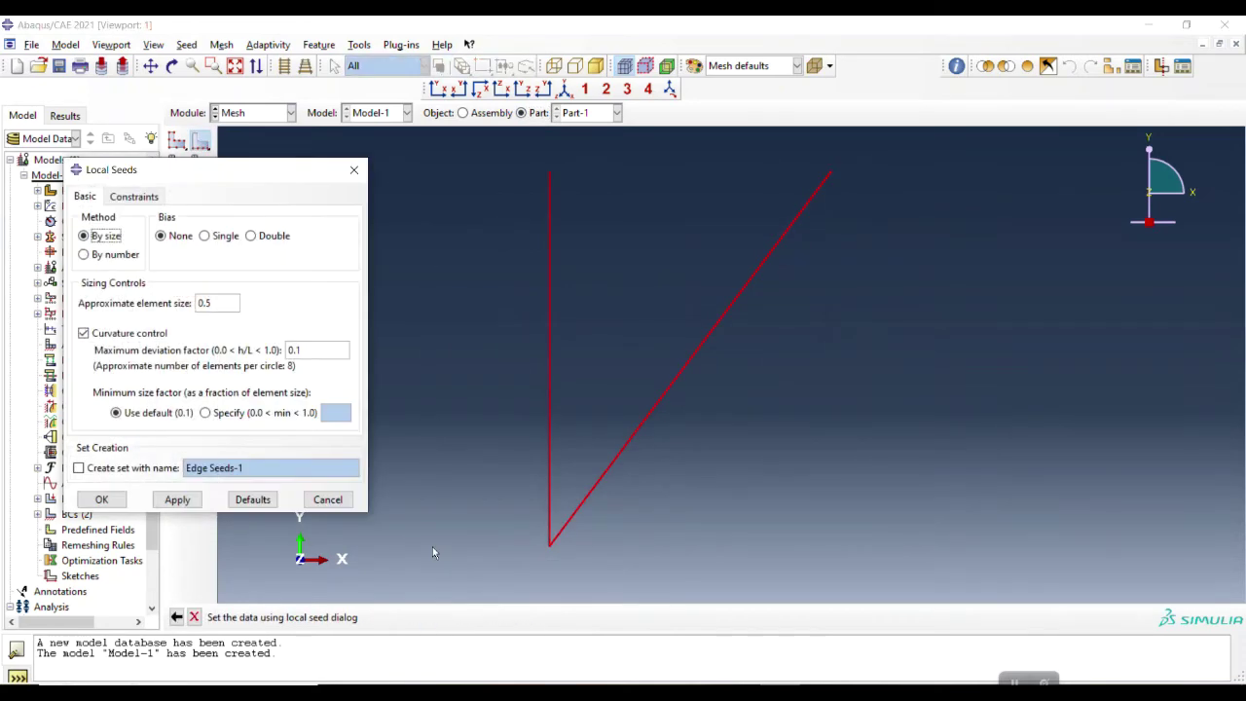
pyautogui.click(115, 254)
pyautogui.doubleClick(185, 303)
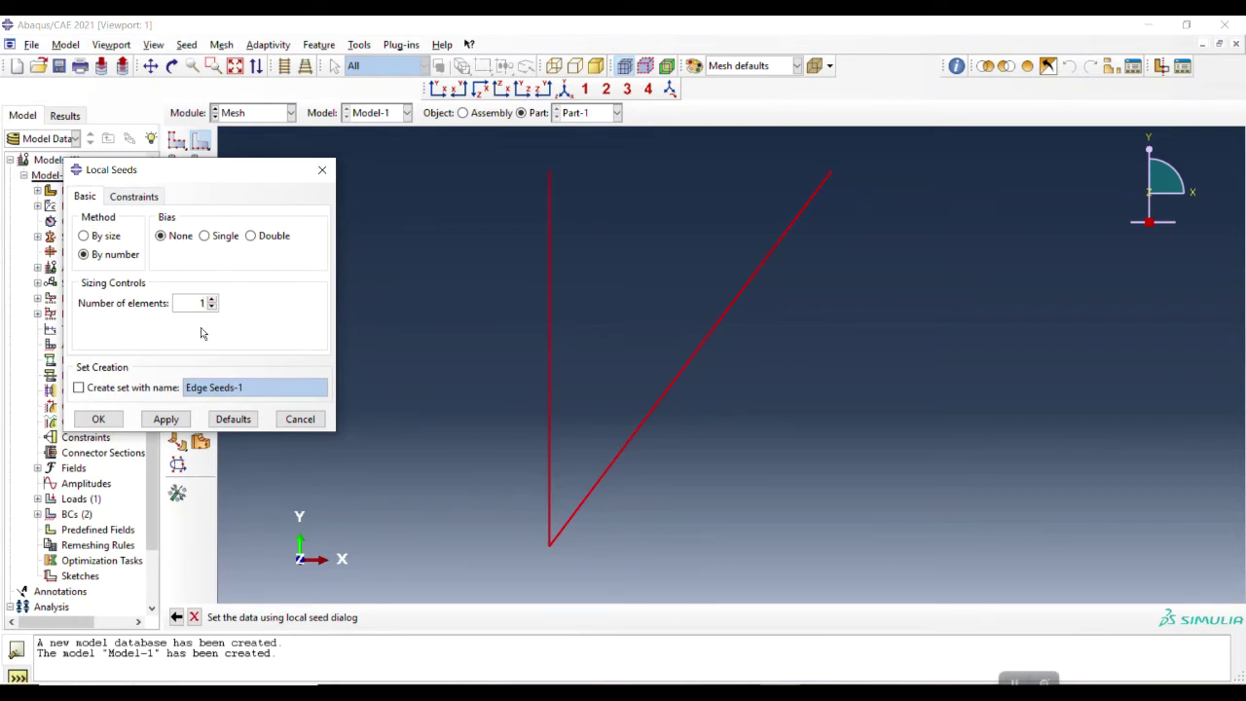
pyautogui.click(163, 421)
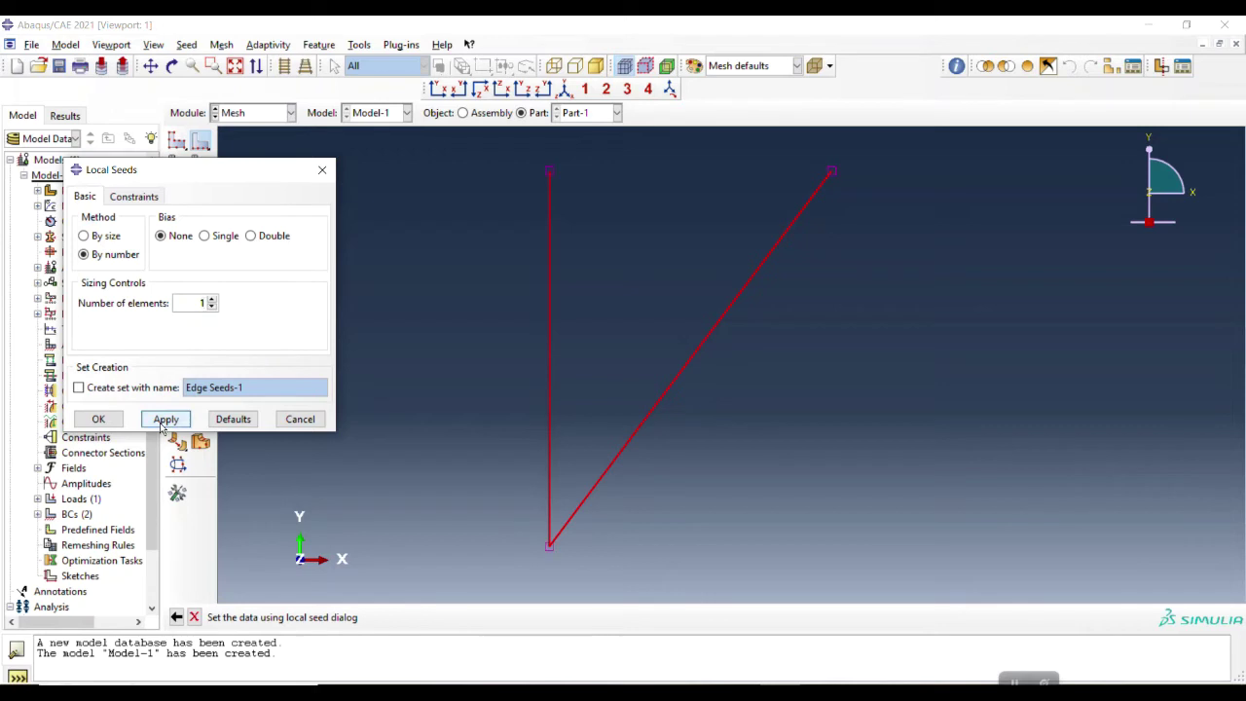
pyautogui.click(102, 419)
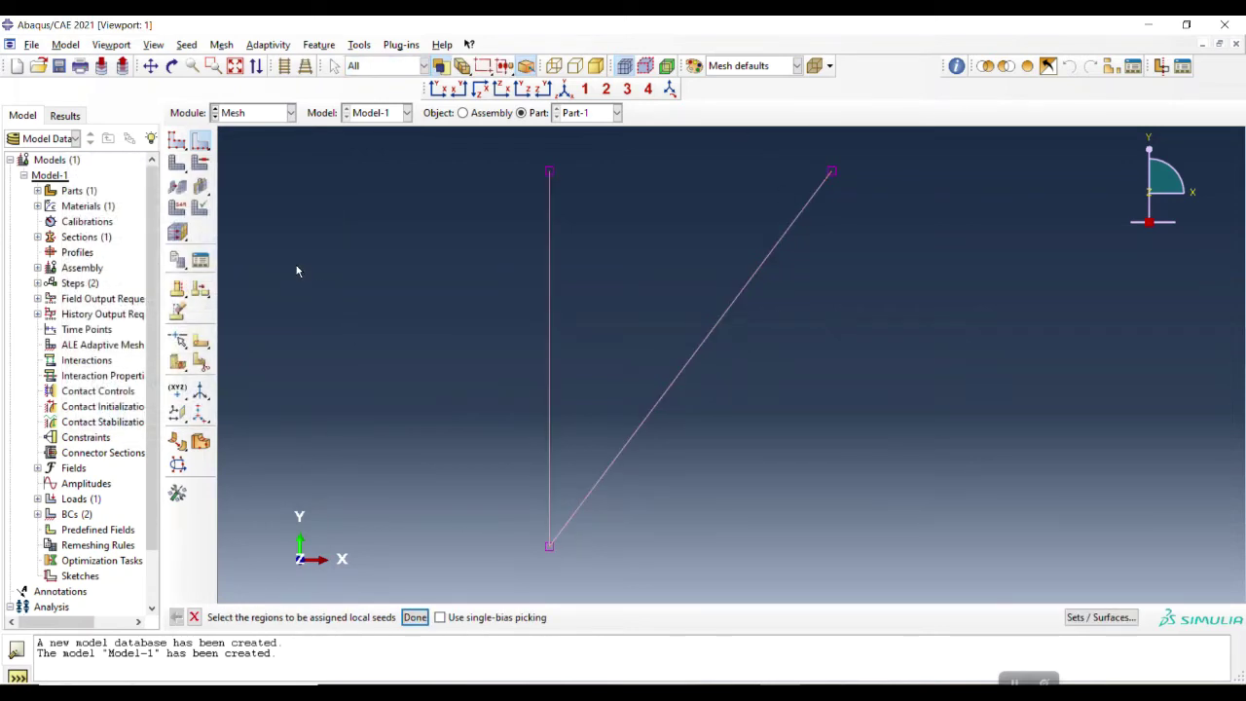
pyautogui.click(415, 618)
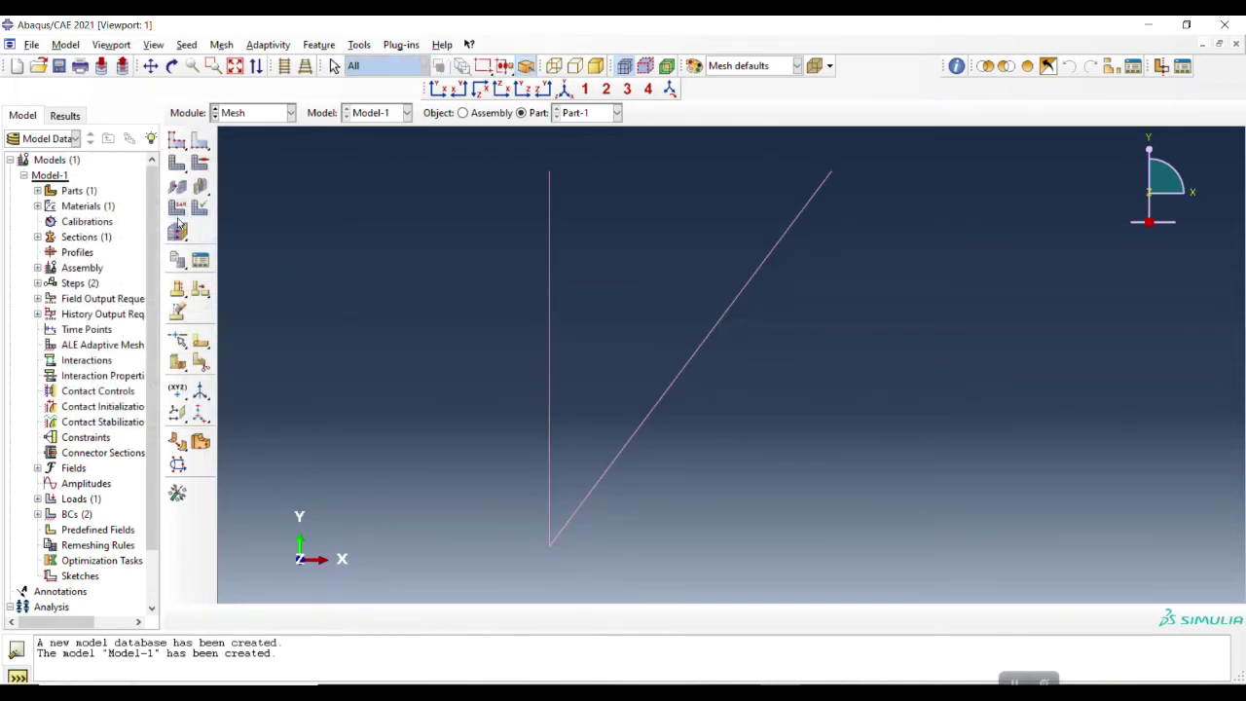
# Select both truss edges for element type assignment
pyautogui.click(178, 220)
pyautogui.moveTo(494, 155); pyautogui.dragTo(858, 595)
pyautogui.click(429, 618)
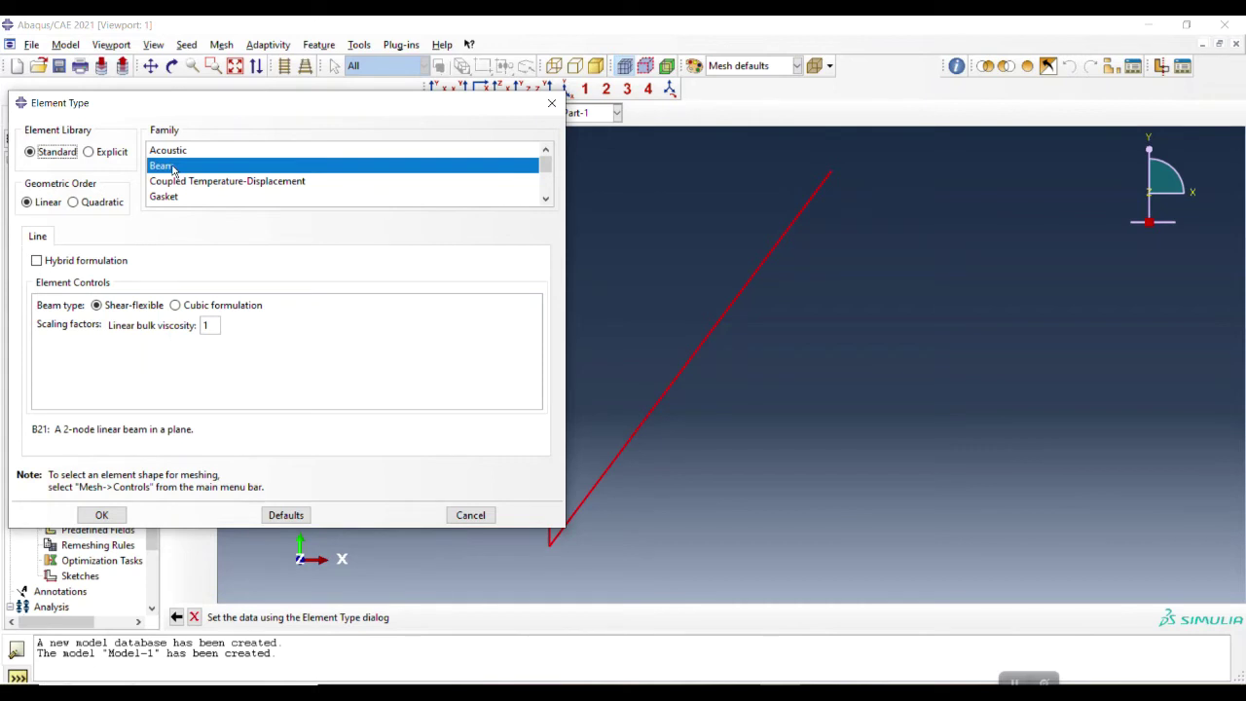
# Assign the Truss family T2D2 element type to both edges
pyautogui.moveTo(545, 164); pyautogui.dragTo(547, 198)
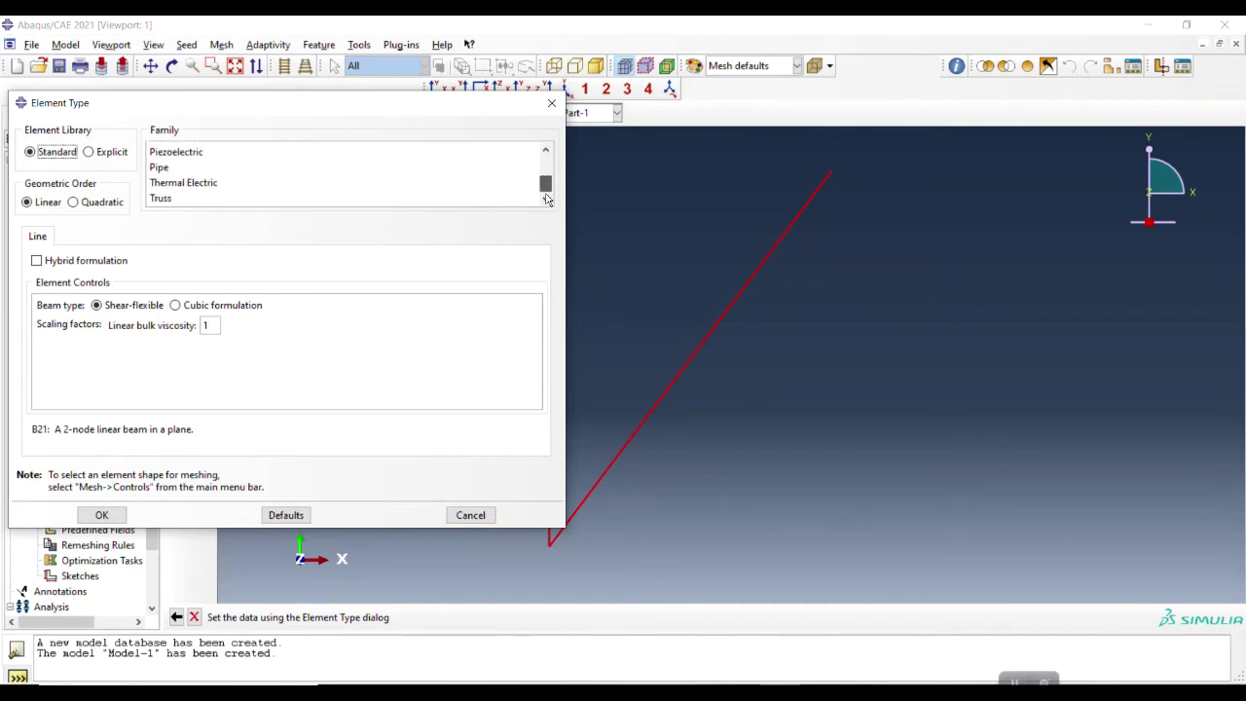
pyautogui.click(161, 198)
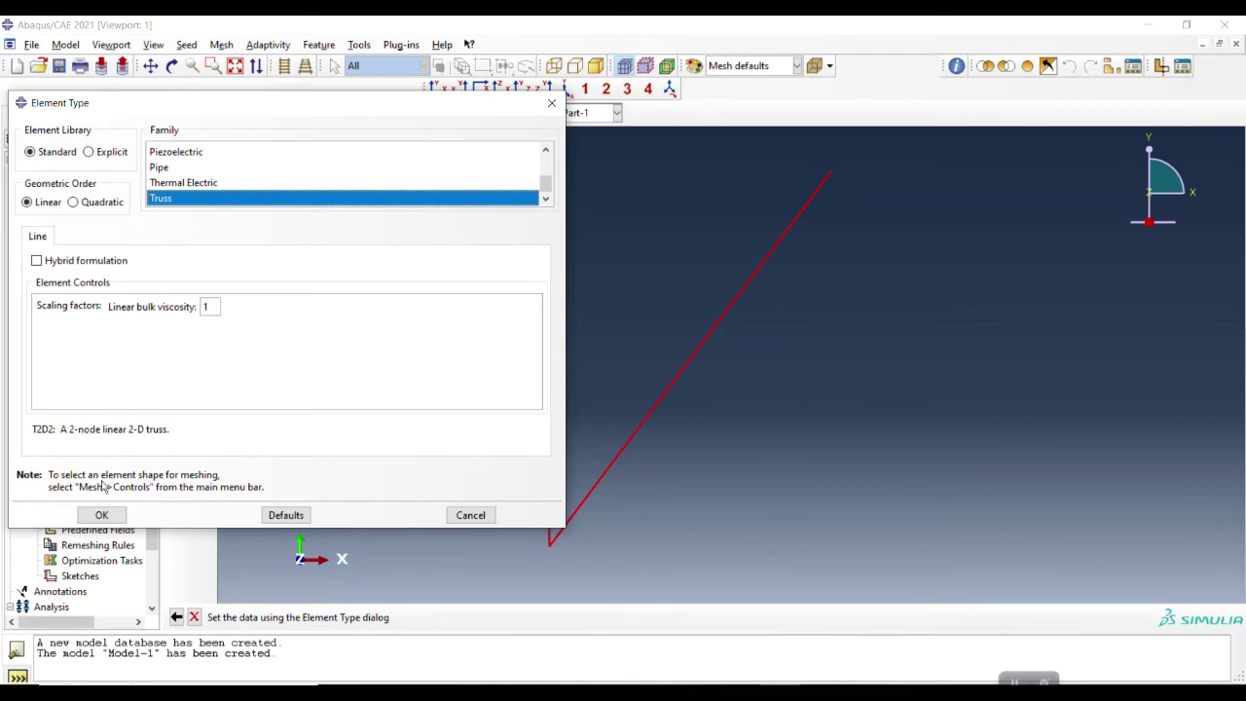
pyautogui.click(102, 515)
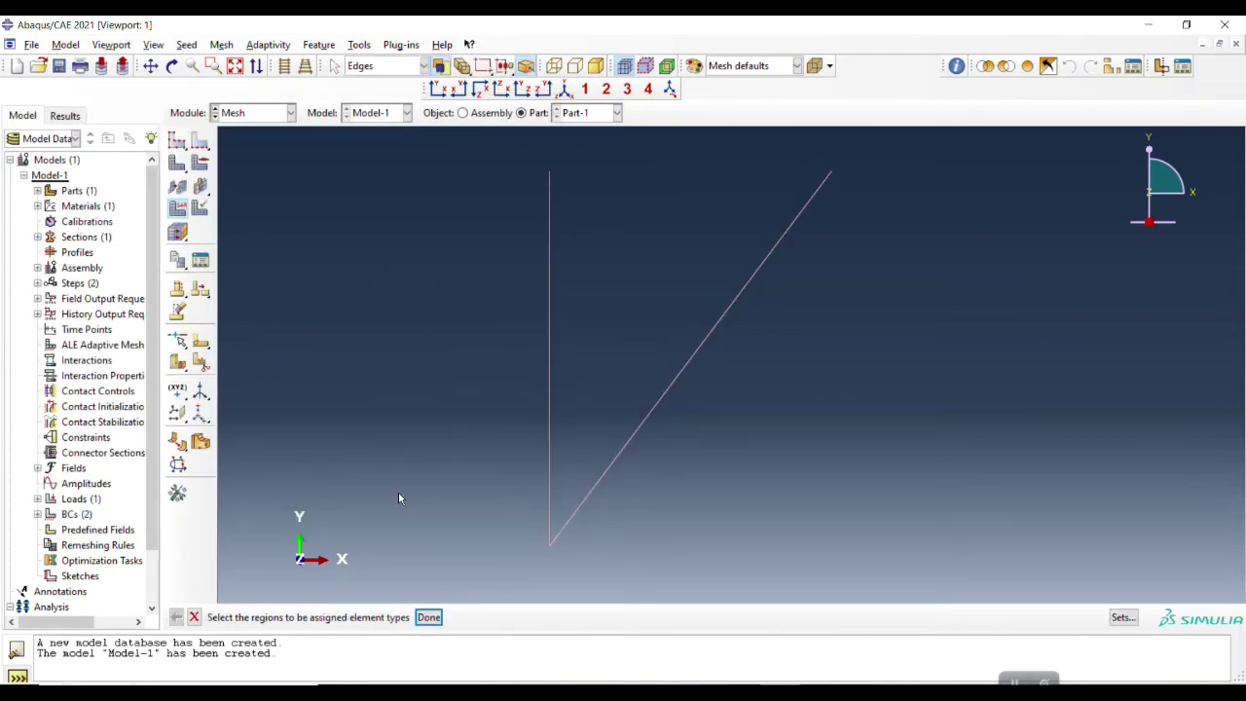
pyautogui.click(429, 618)
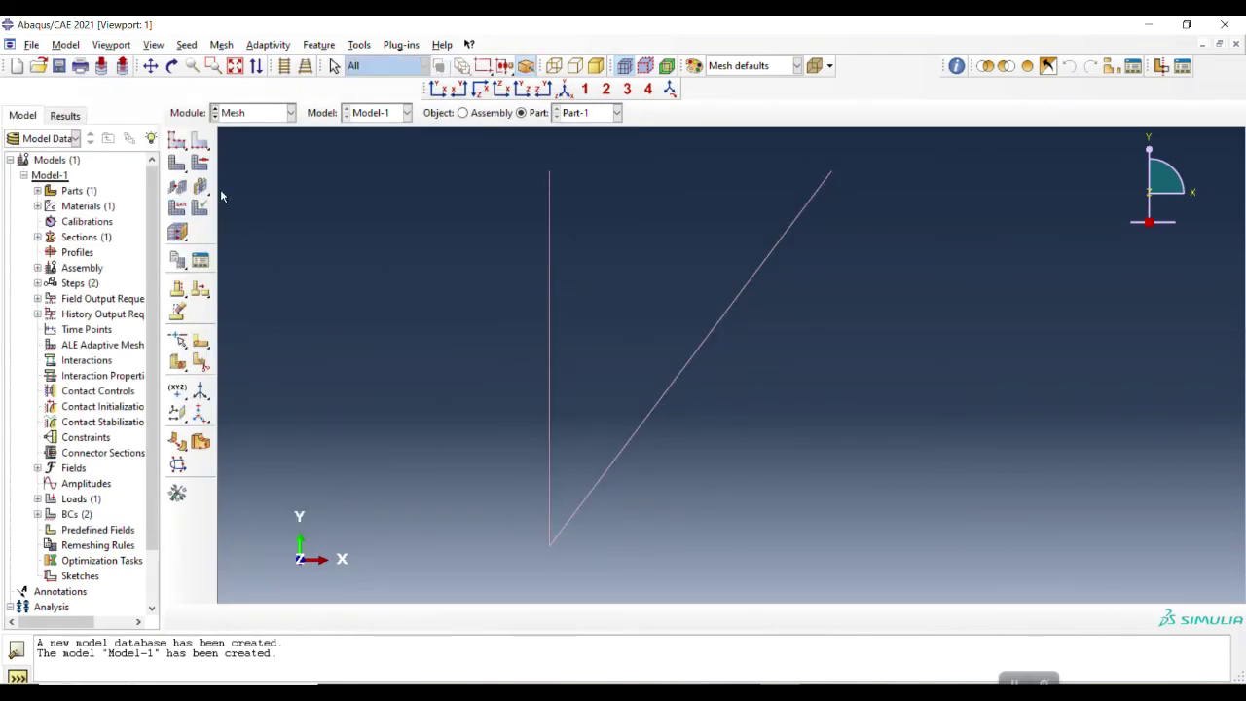
# Mesh Part-1 into two truss elements, then move to the Job module
pyautogui.click(177, 164)
pyautogui.click(309, 619)
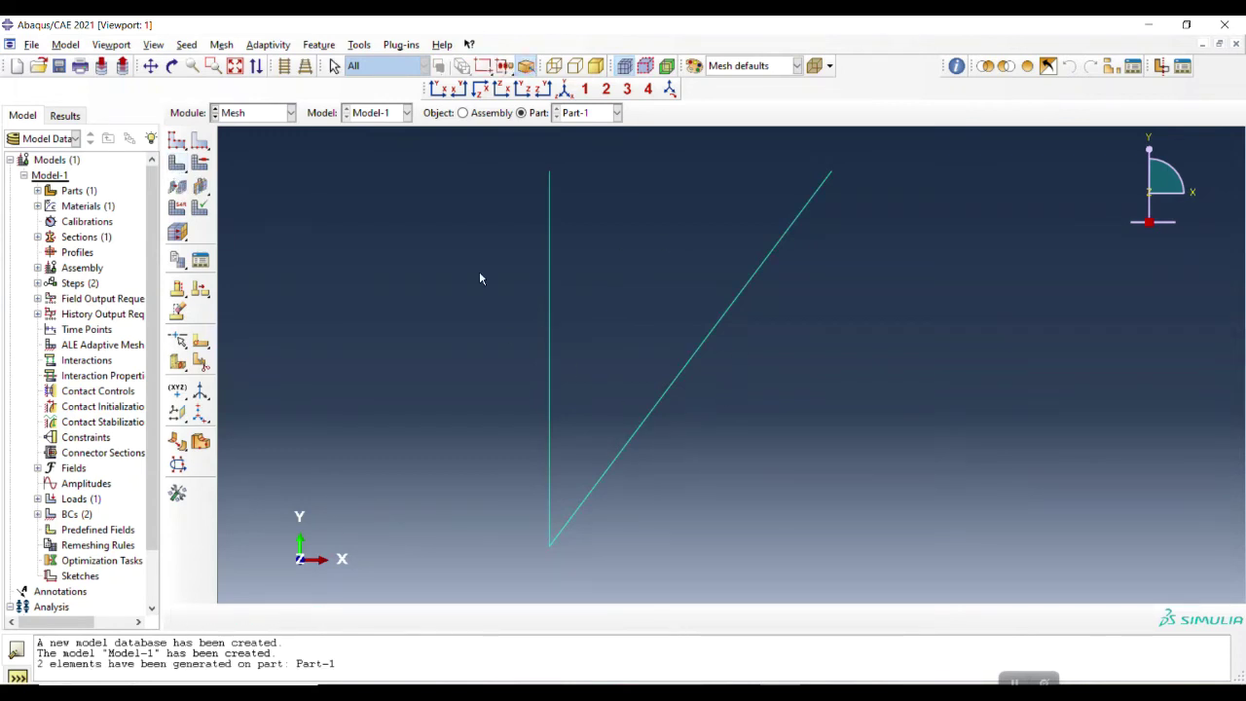
pyautogui.click(294, 115)
pyautogui.click(257, 253)
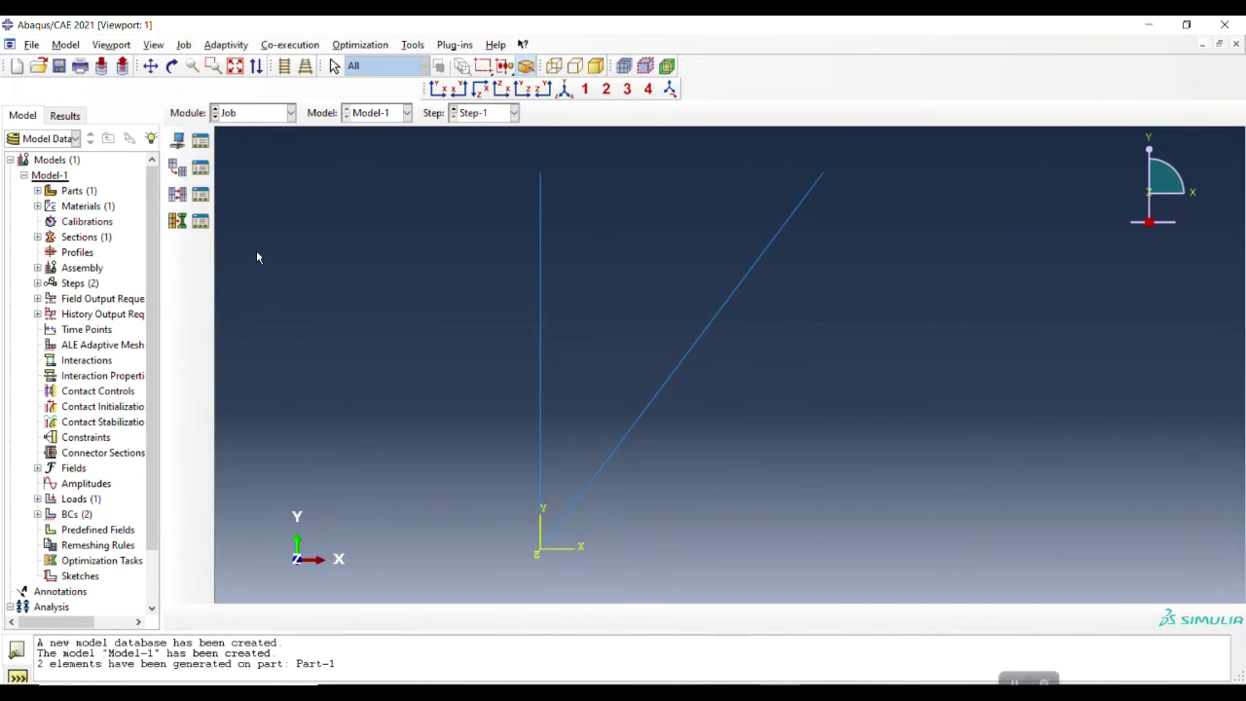
# Create a new analysis job named truss2d
pyautogui.click(177, 141)
pyautogui.write('tru')
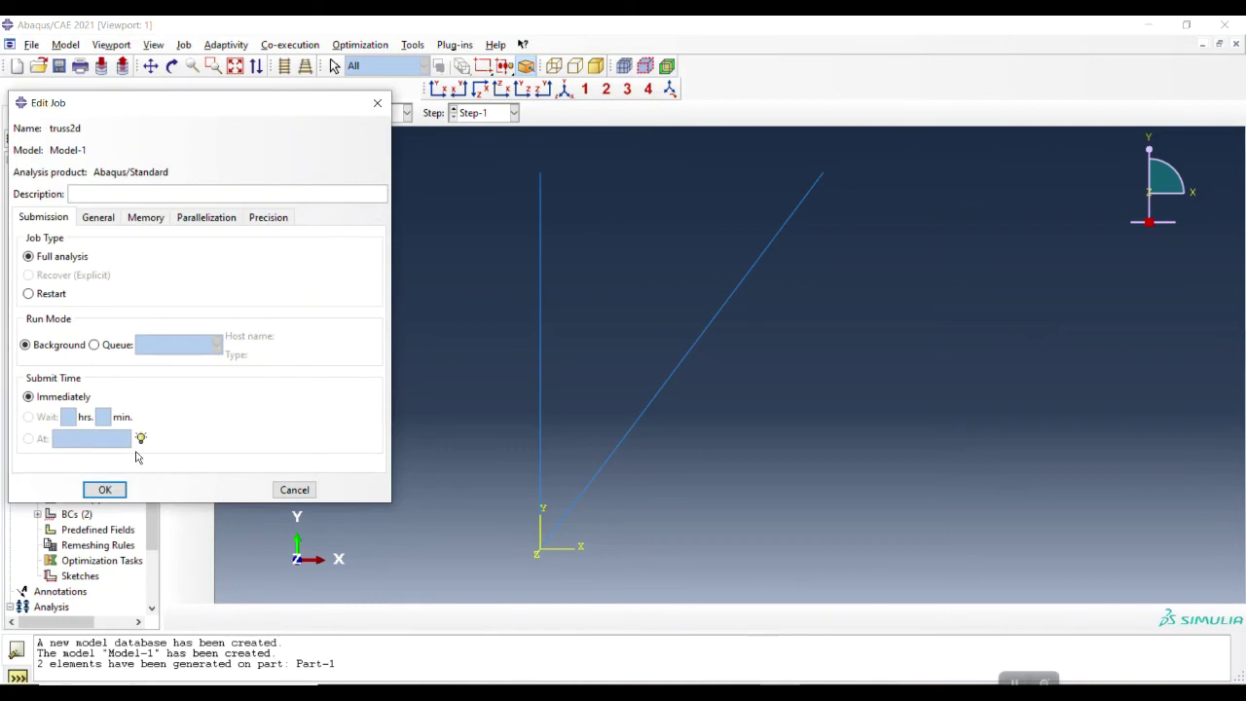
pyautogui.click(107, 490)
# Submit job truss2d from the Job Manager, allowing existing files to be overwritten
pyautogui.click(199, 146)
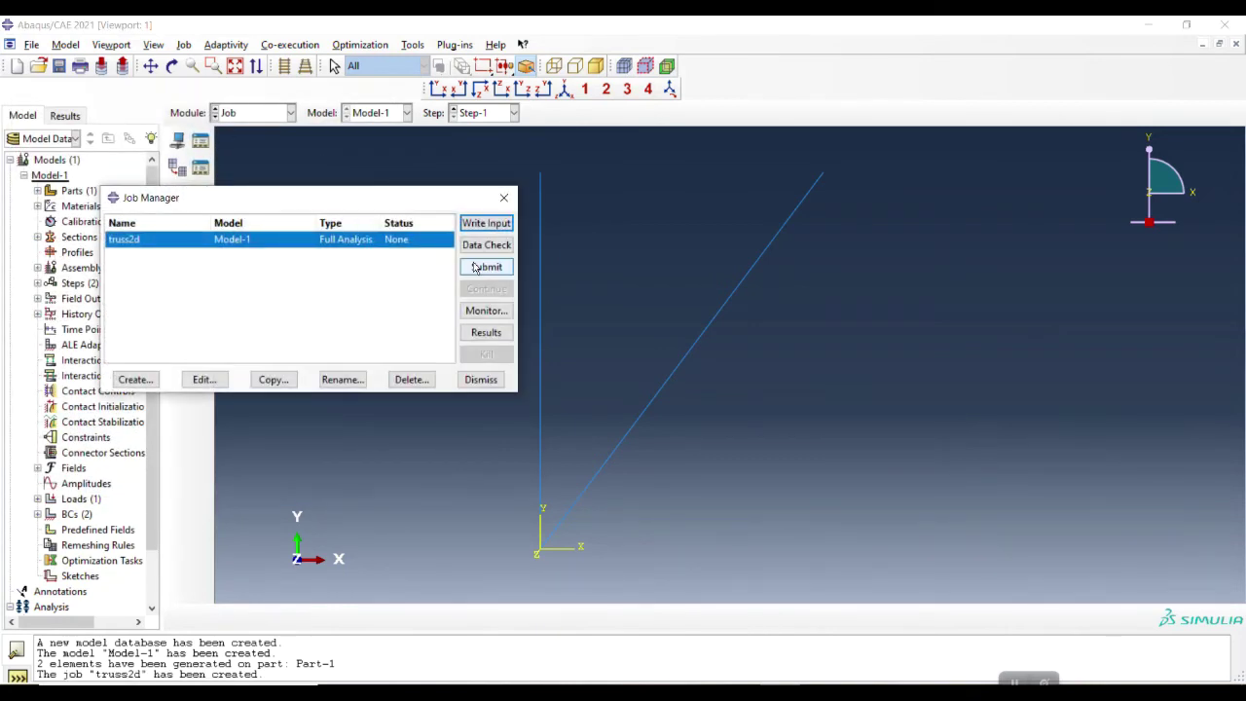
pyautogui.click(479, 272)
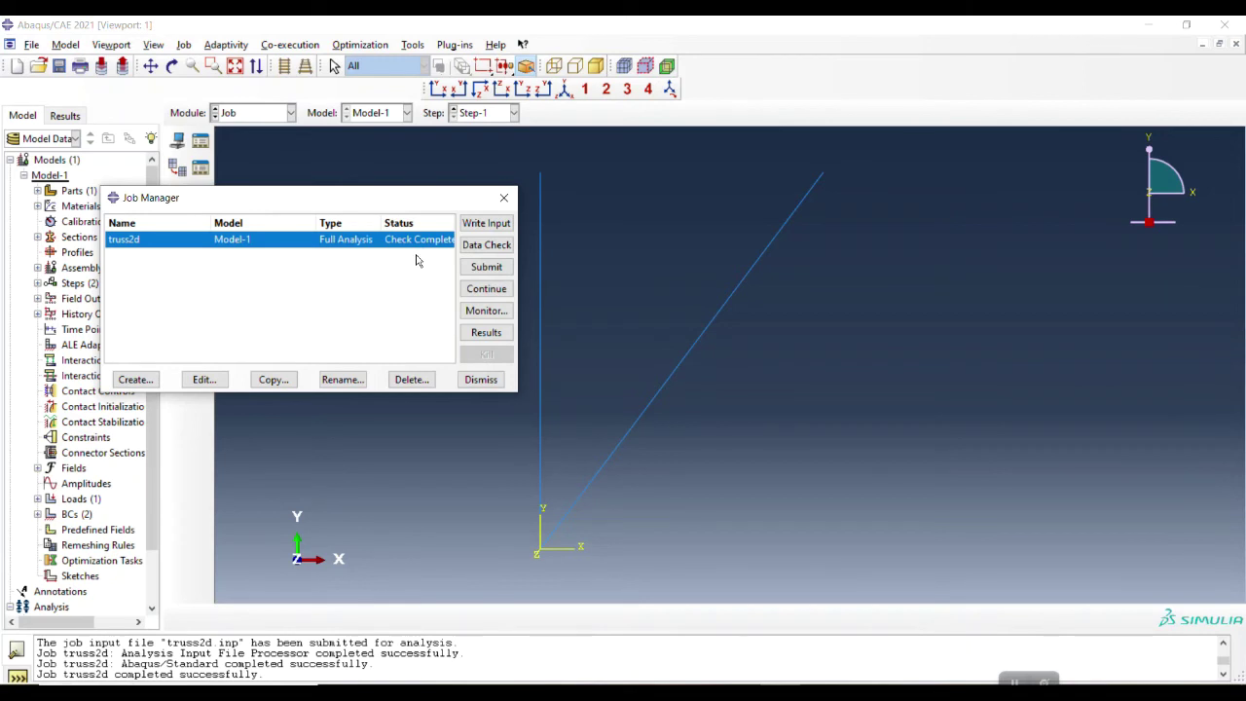
pyautogui.click(482, 292)
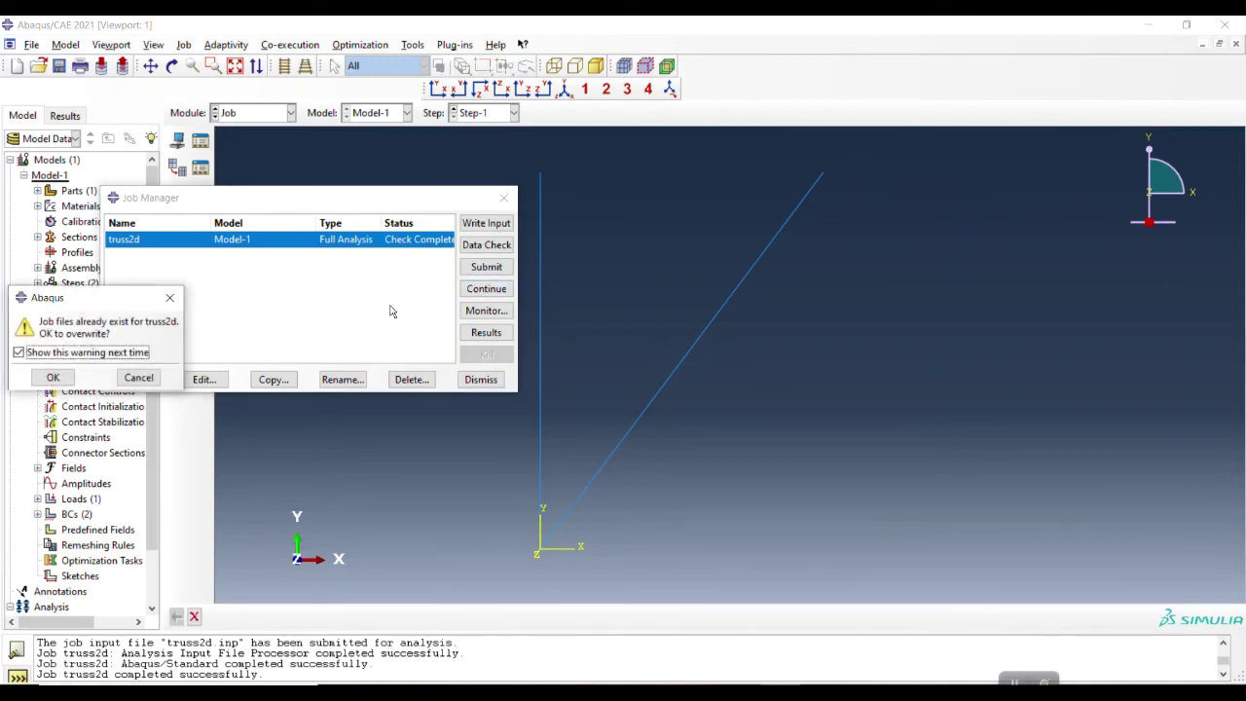
pyautogui.click(48, 376)
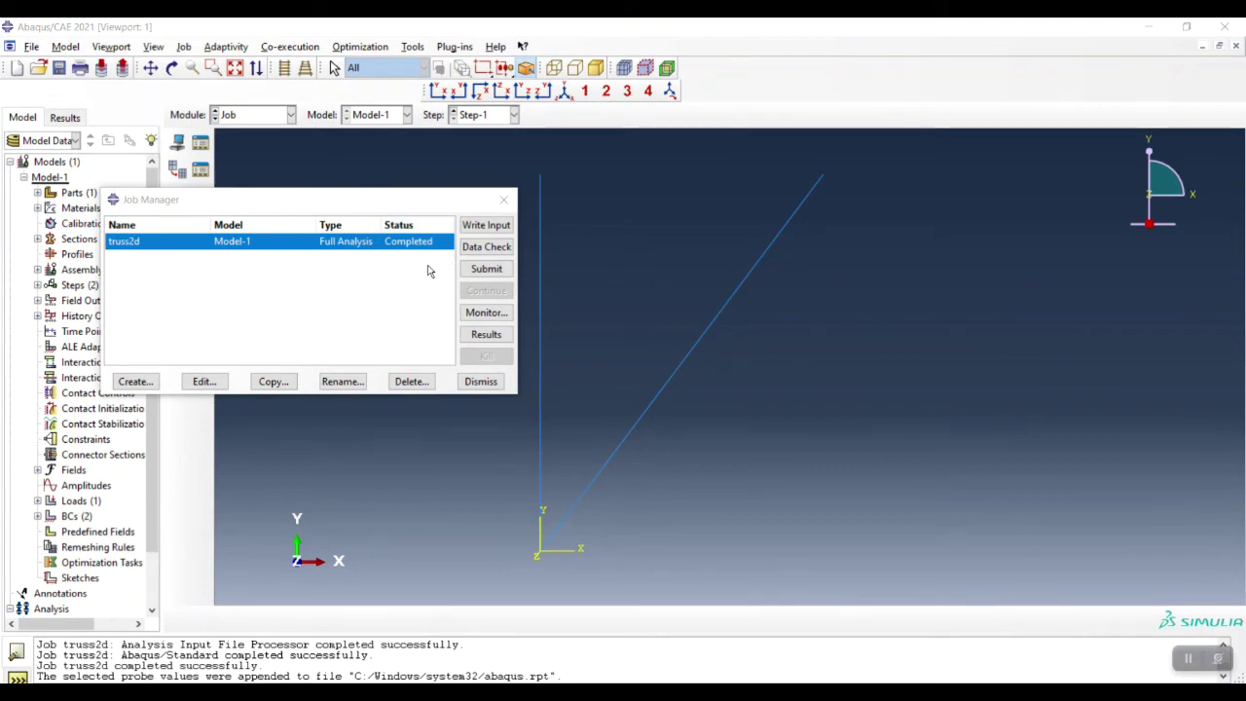
# Open truss2d results as Mises contours and turn on Render beam profiles in ODB Display Options
pyautogui.click(486, 338)
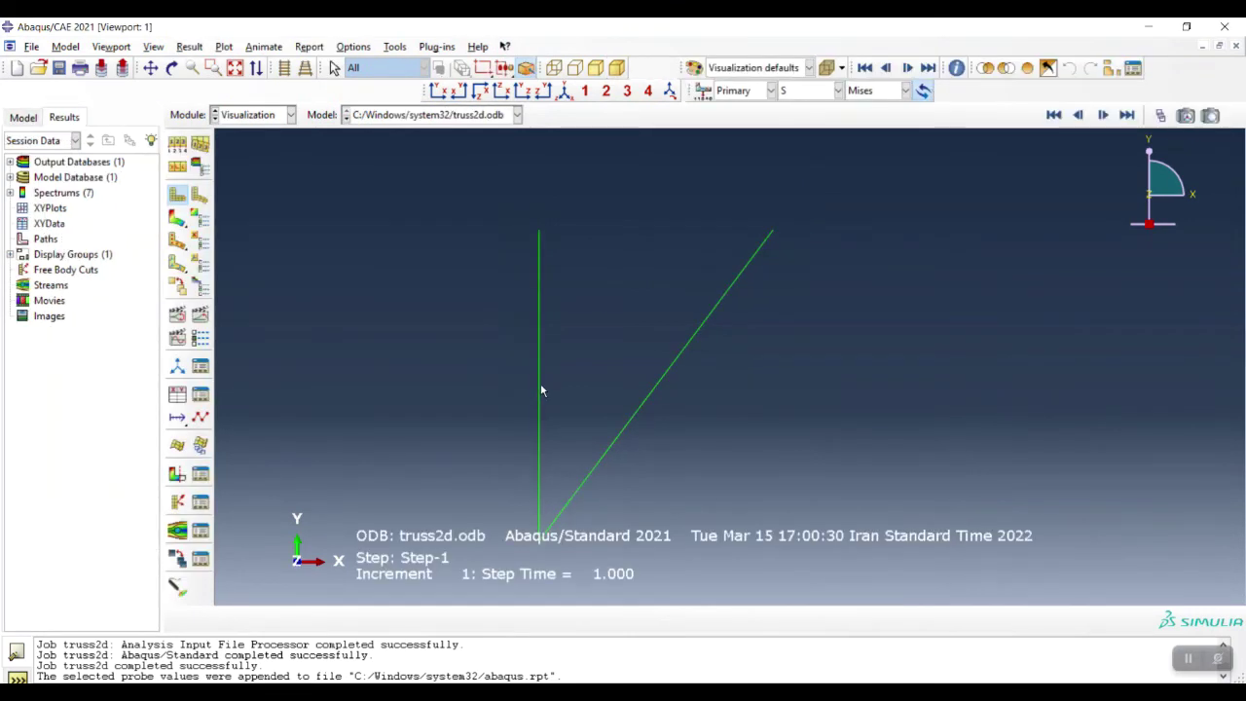
pyautogui.click(176, 220)
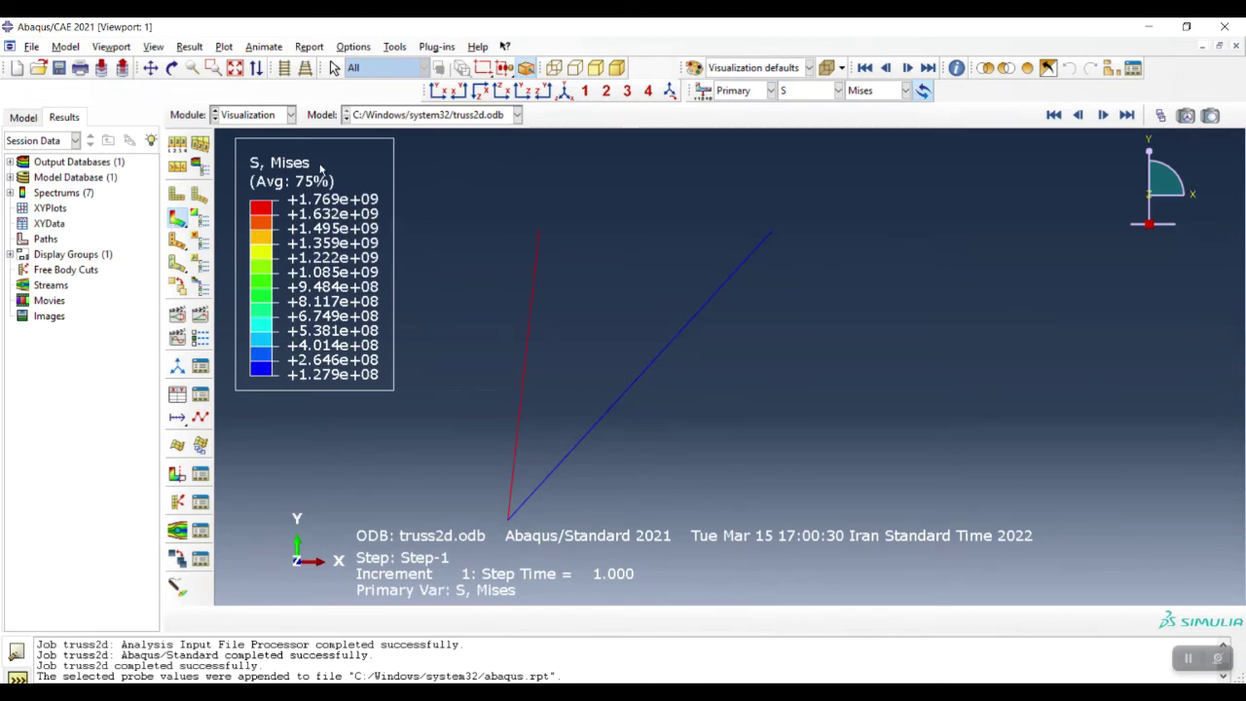
pyautogui.click(154, 46)
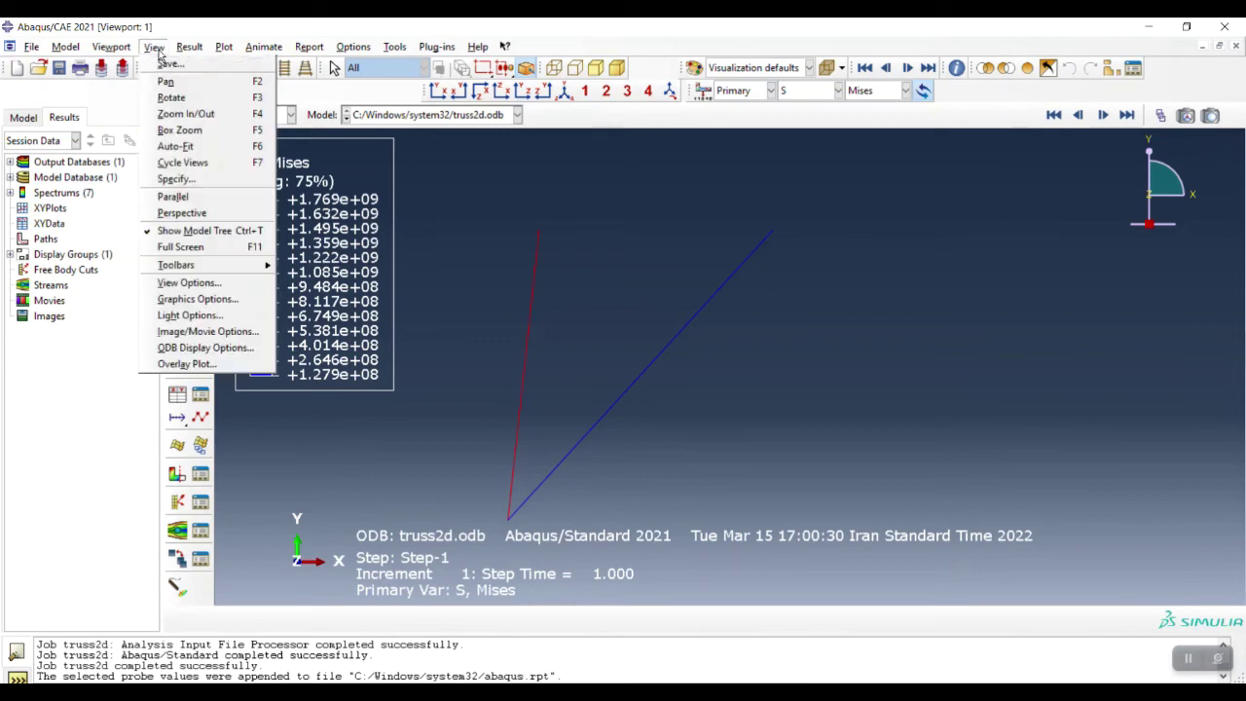
pyautogui.click(220, 354)
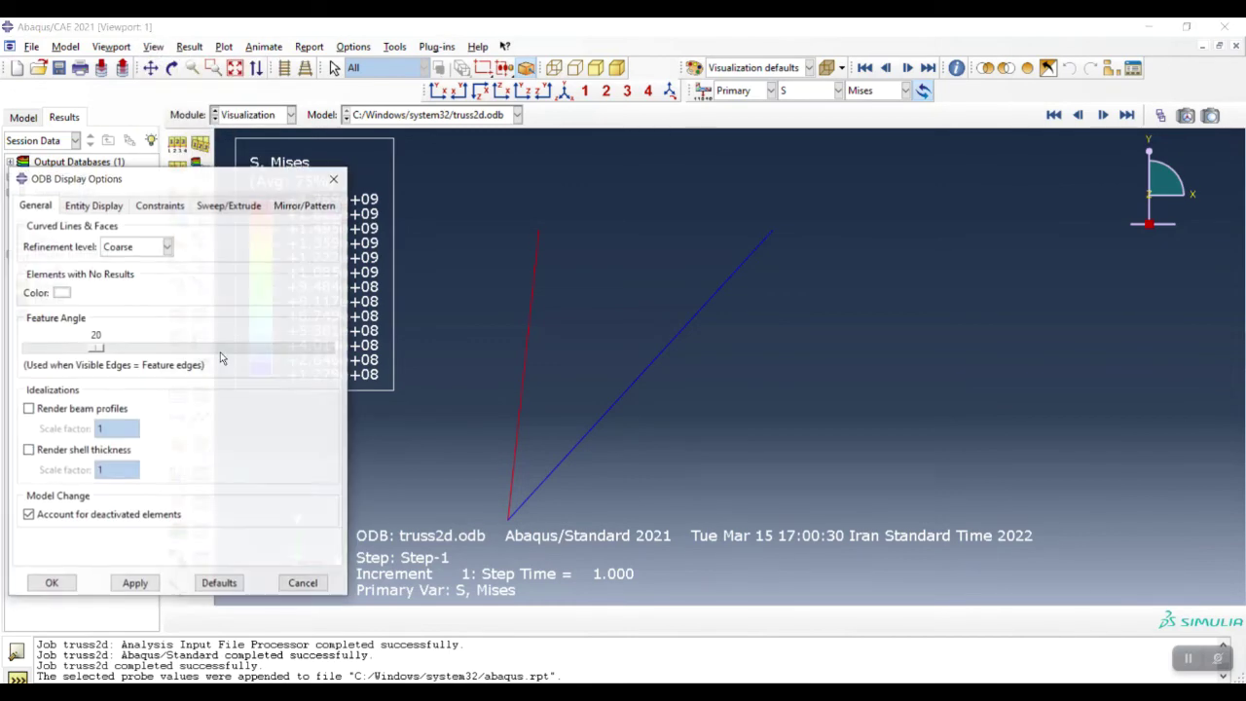
pyautogui.click(64, 409)
pyautogui.click(135, 583)
pyautogui.click(51, 584)
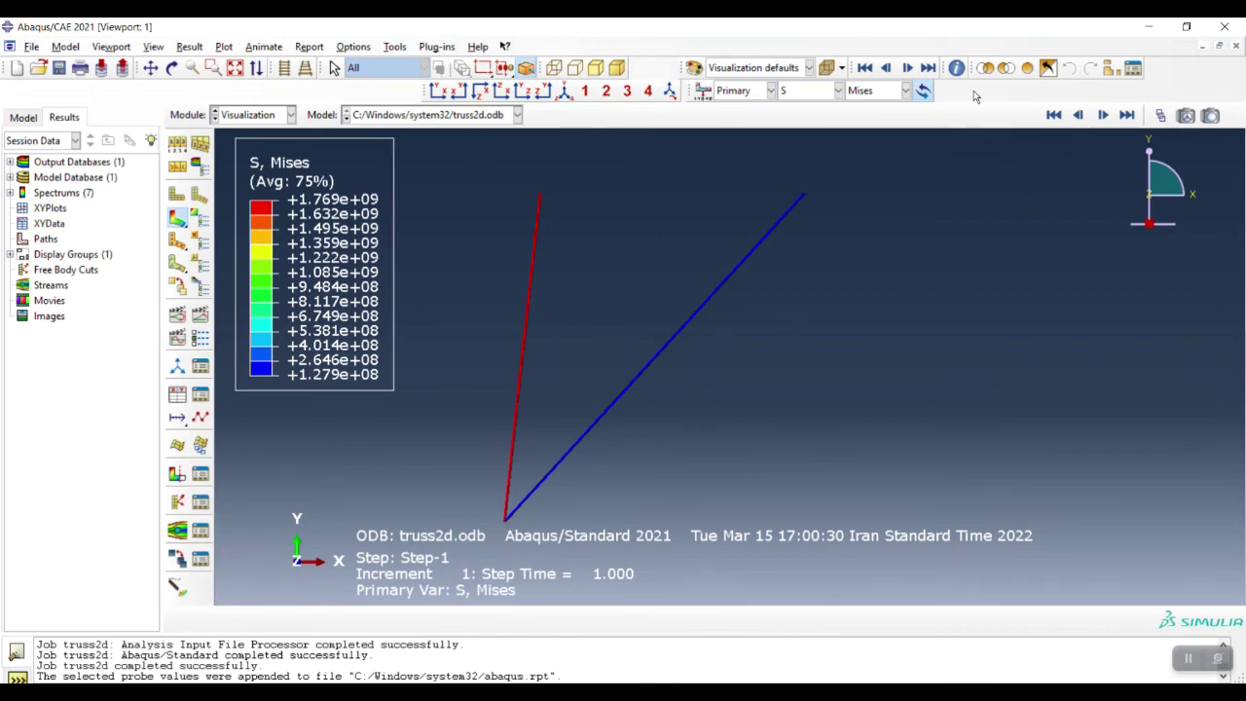
# Start node probing and contour the truss by displacement component U2
pyautogui.click(958, 70)
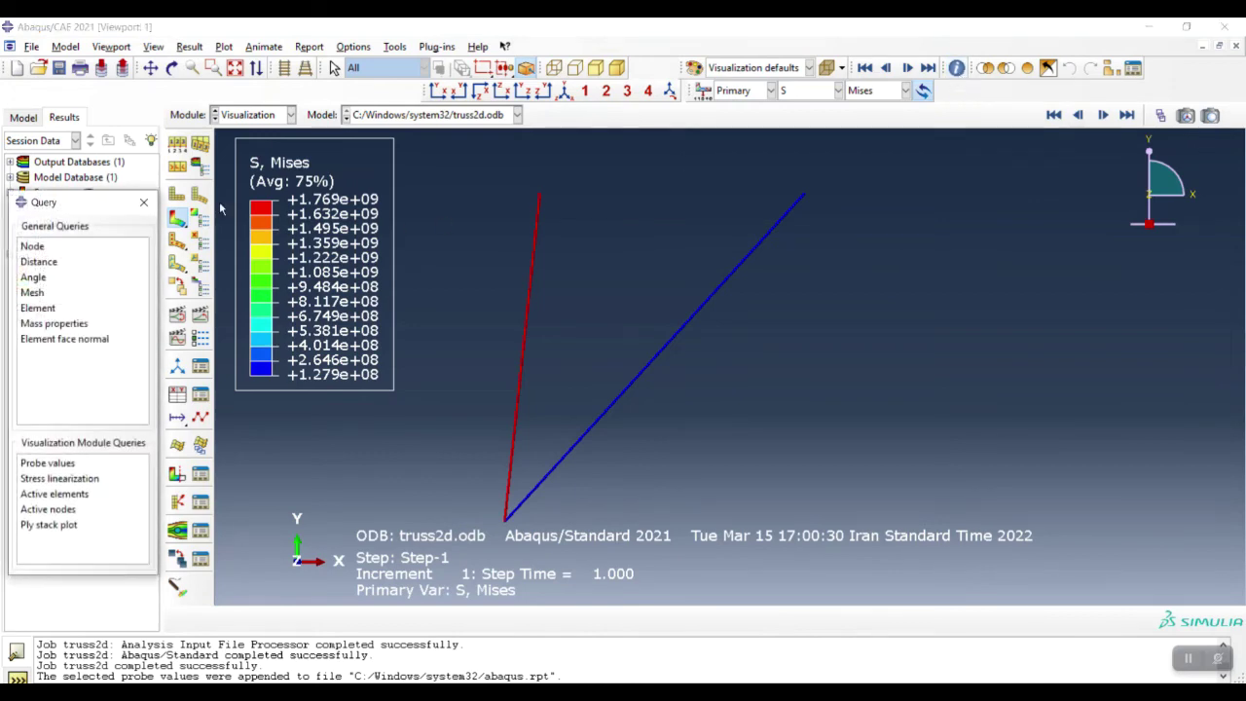
pyautogui.click(35, 249)
pyautogui.click(54, 464)
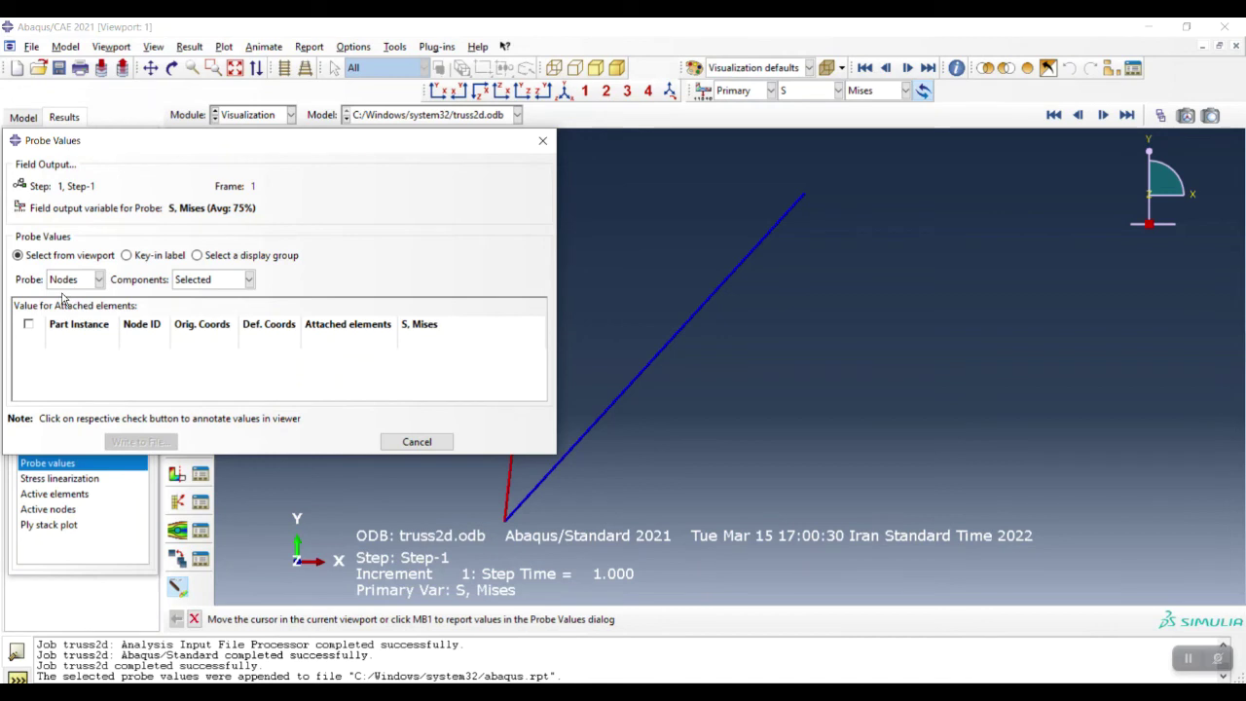
pyautogui.click(838, 90)
pyautogui.click(839, 91)
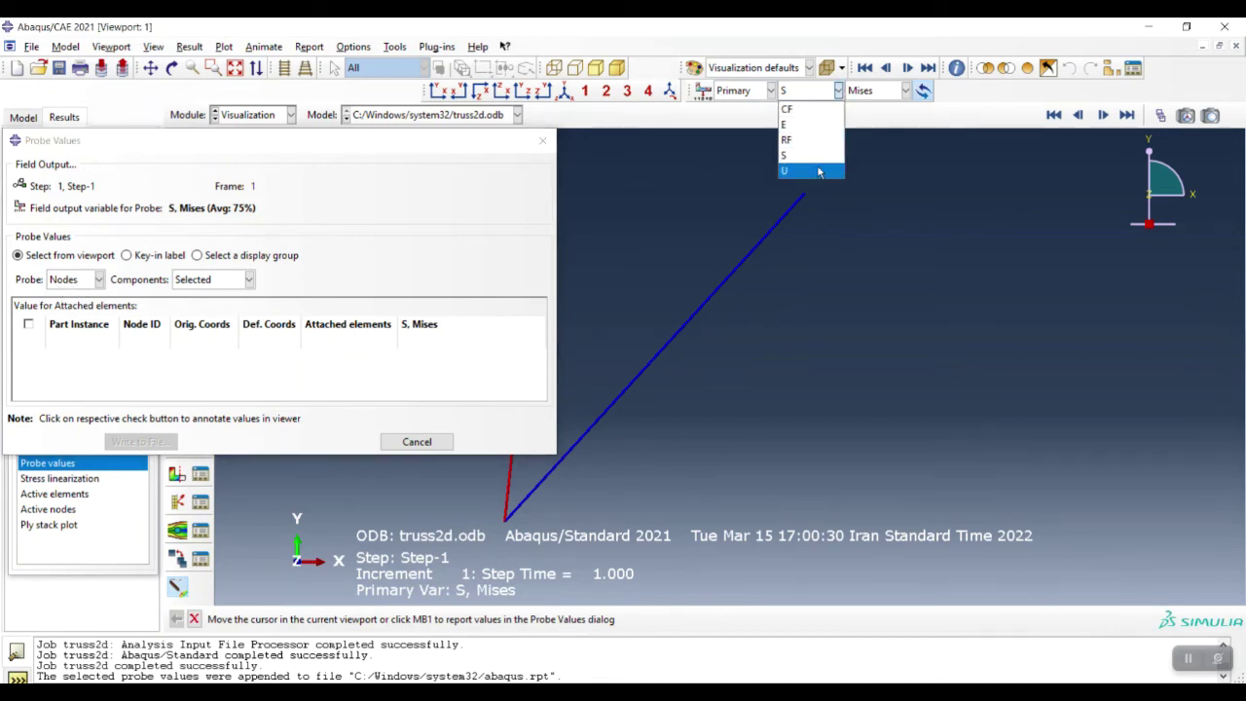
pyautogui.click(817, 171)
pyautogui.click(905, 91)
pyautogui.click(874, 141)
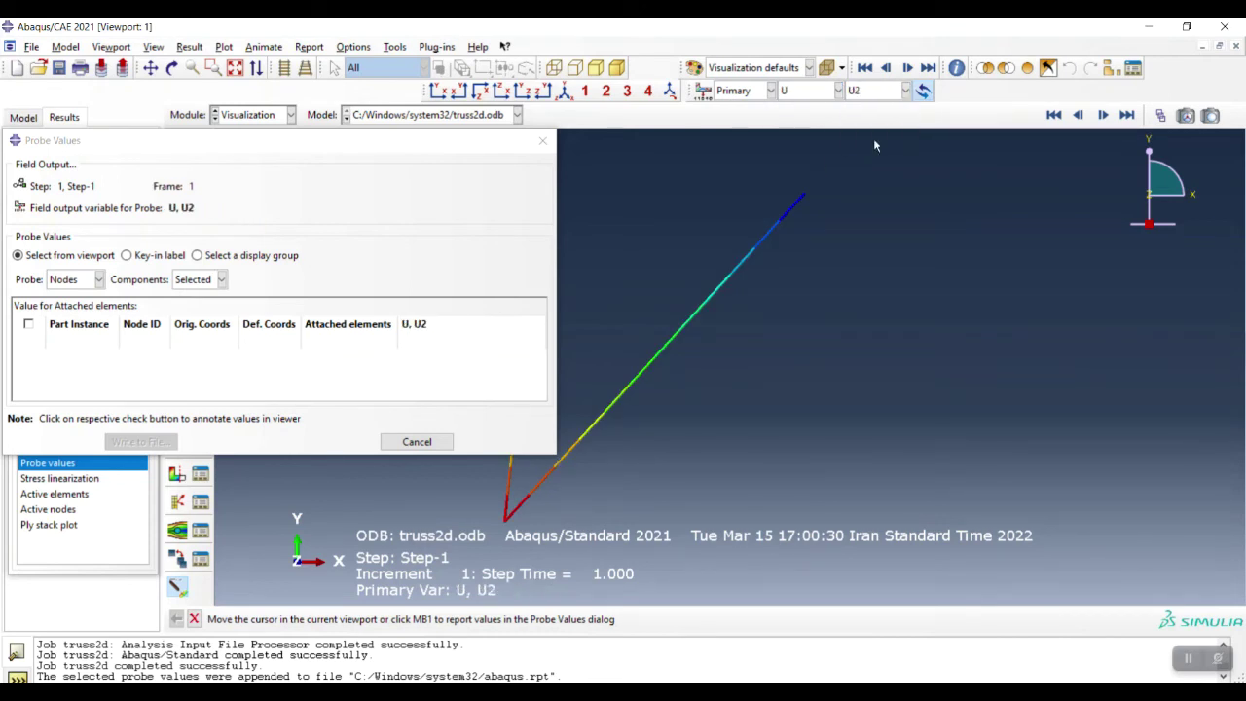
# Probe node 1 for U2 = 0.0336945 and compare it with the PDF
pyautogui.click(505, 523)
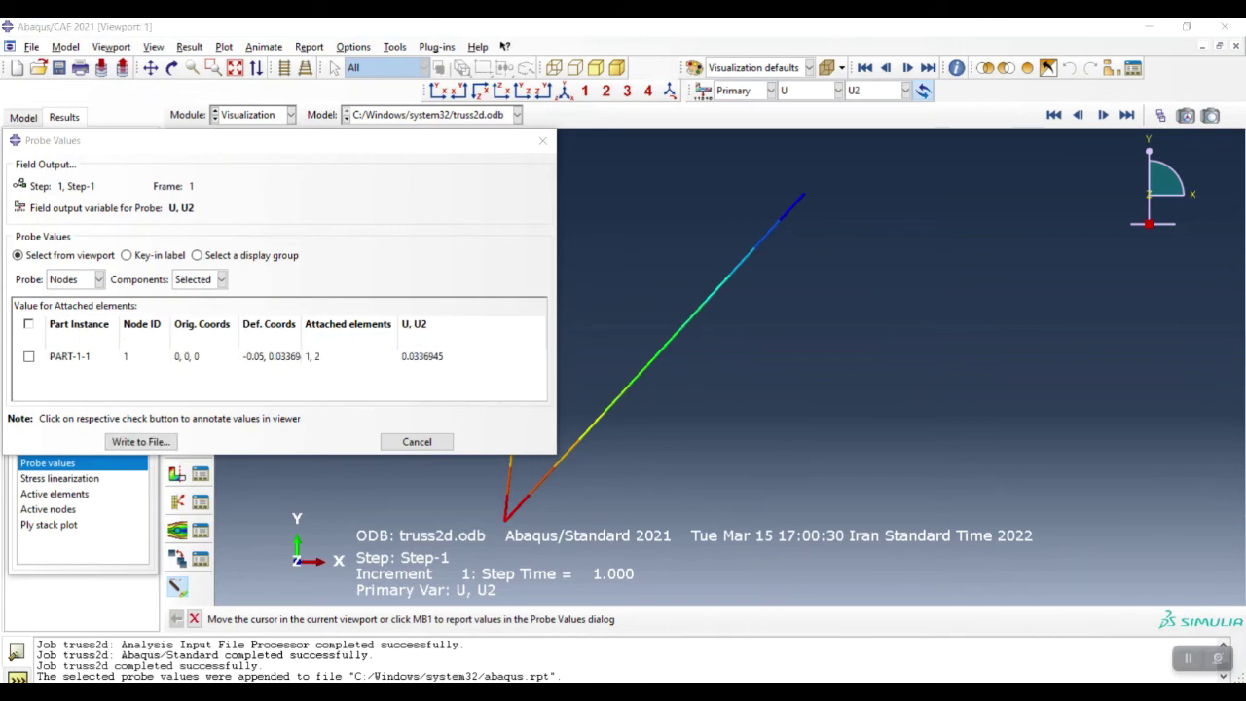
pyautogui.hotkey('alt', 'Tab')
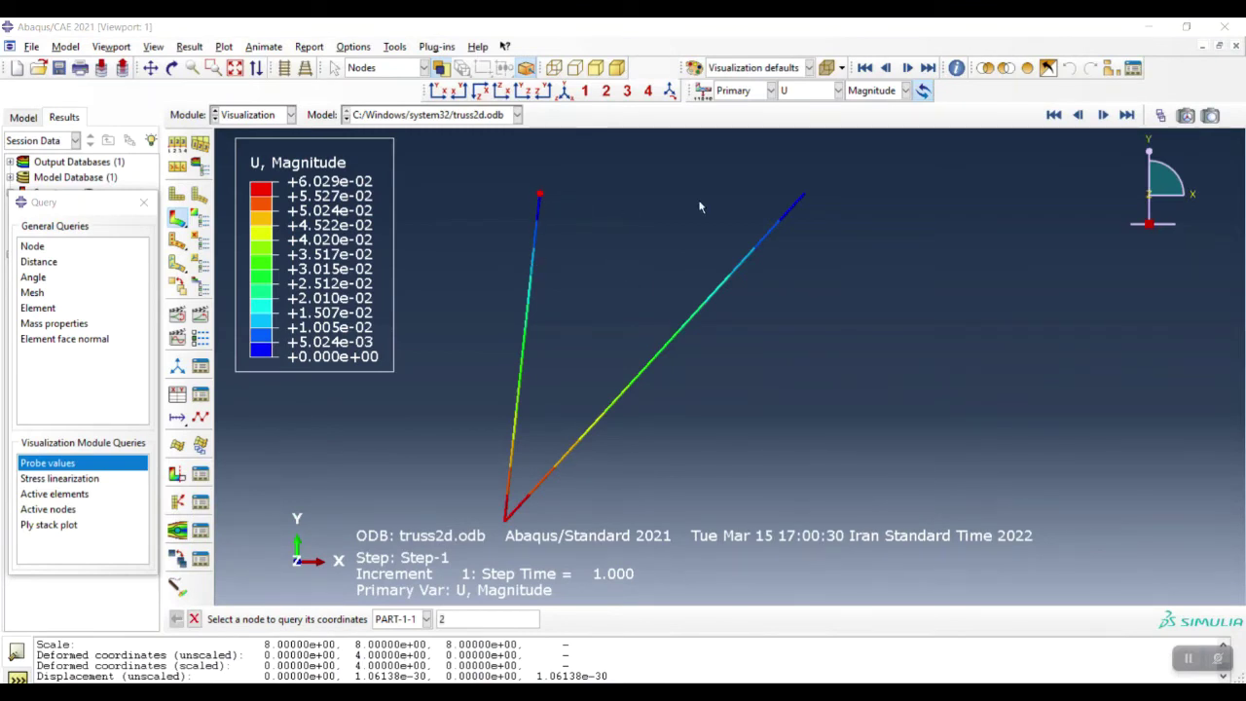
pyautogui.click(837, 90)
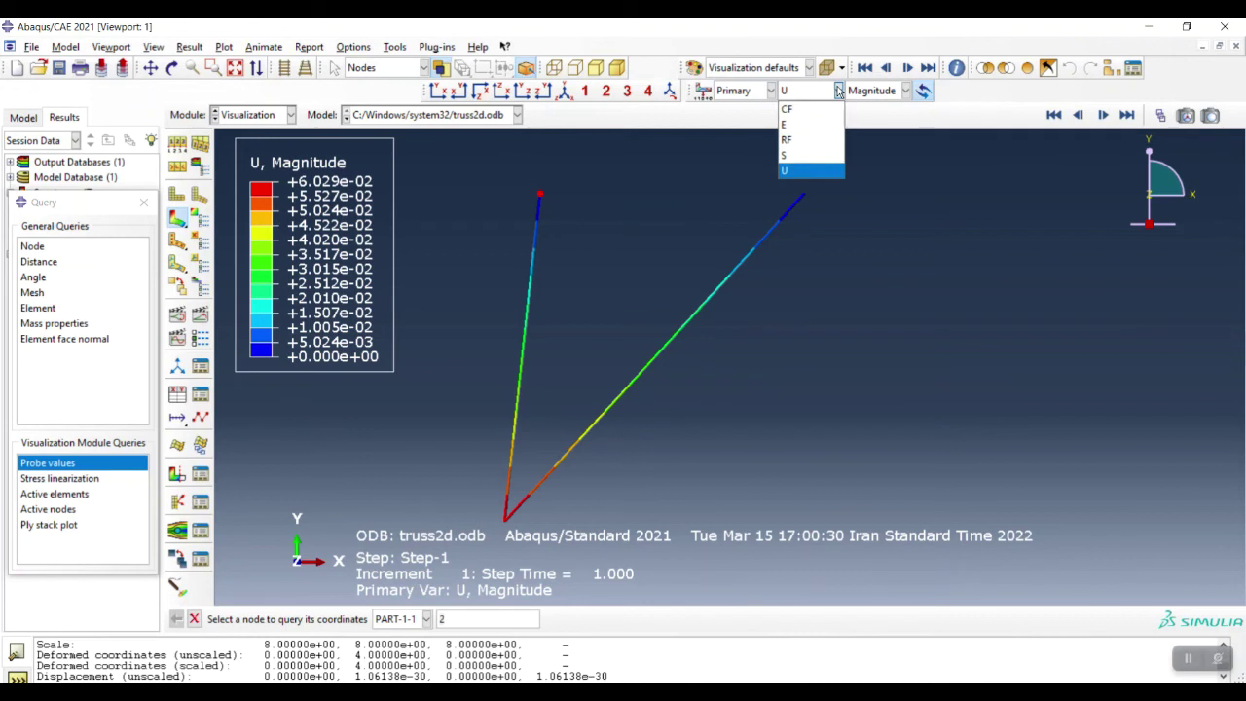
# Contour reaction force RF and probe nodes 2 and 3: 1.06138e+06 and 76719.6
pyautogui.click(792, 142)
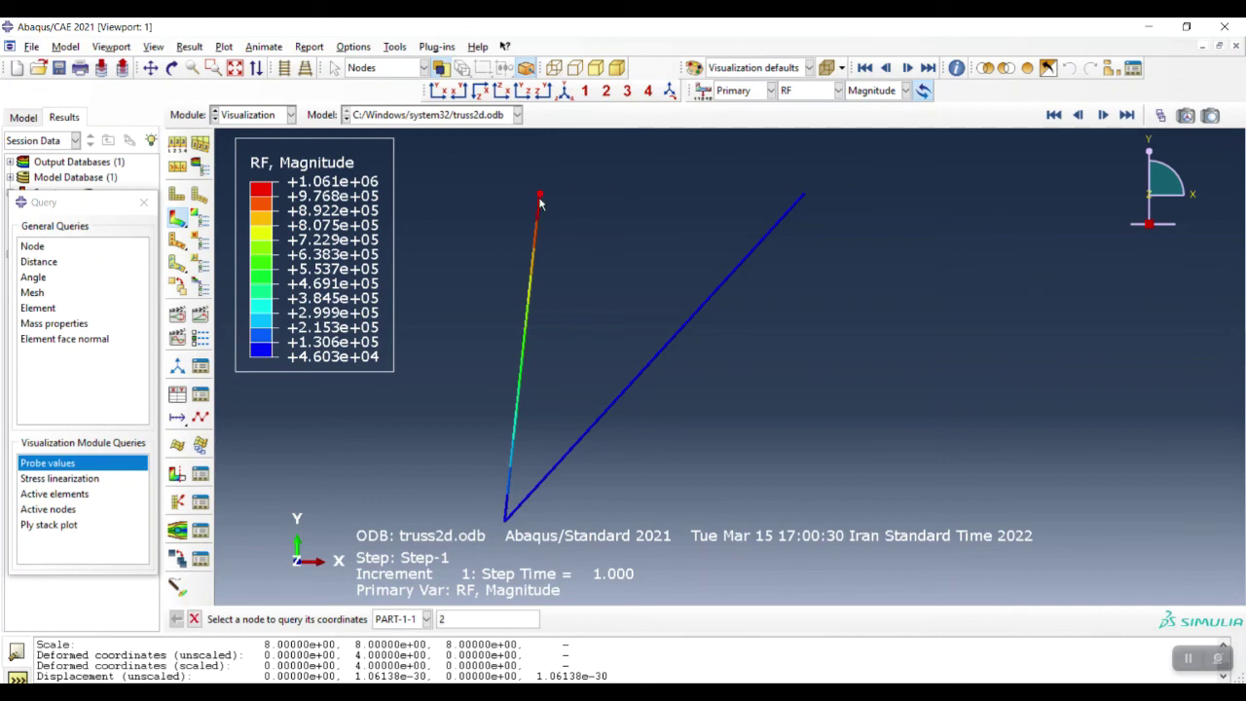
pyautogui.click(32, 249)
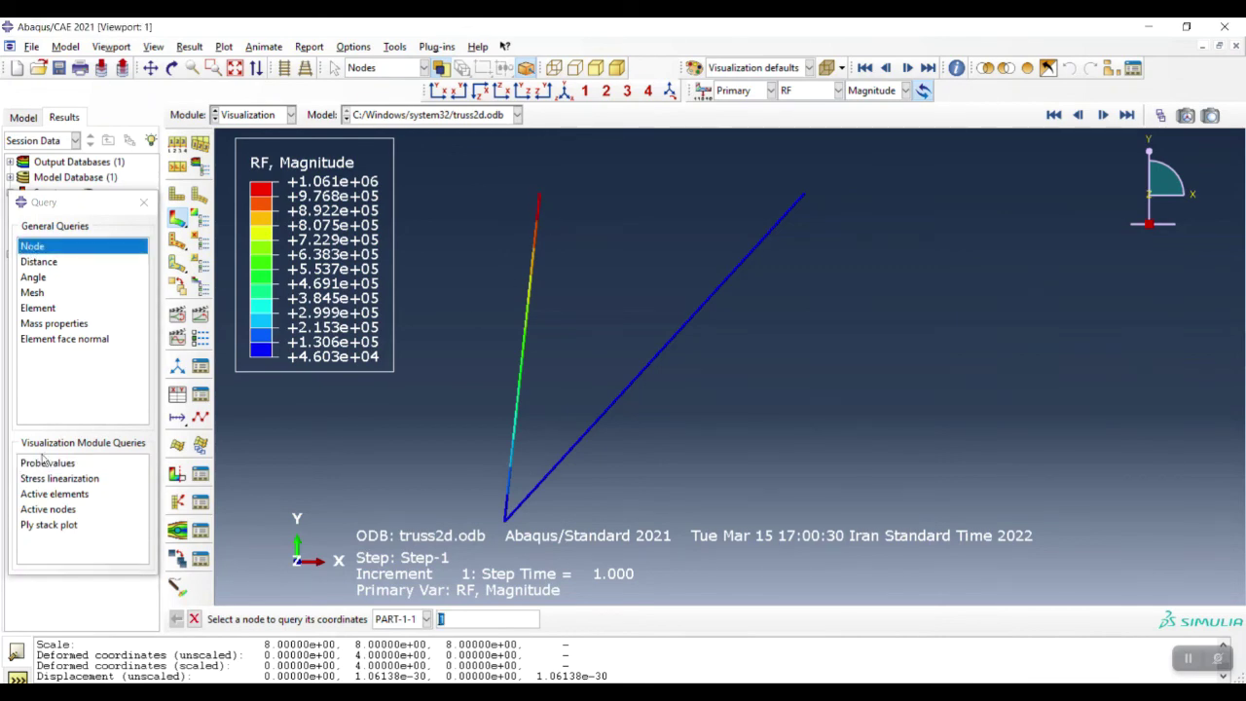
pyautogui.click(43, 463)
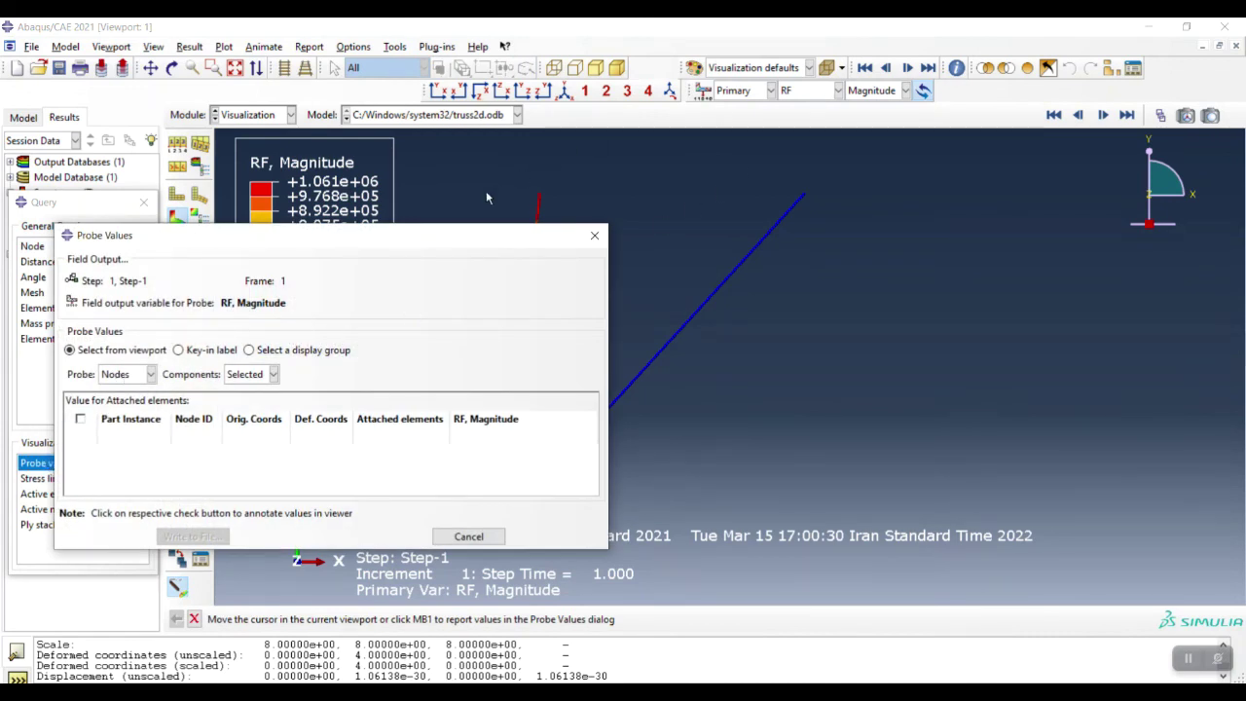
pyautogui.moveTo(457, 234); pyautogui.dragTo(433, 258)
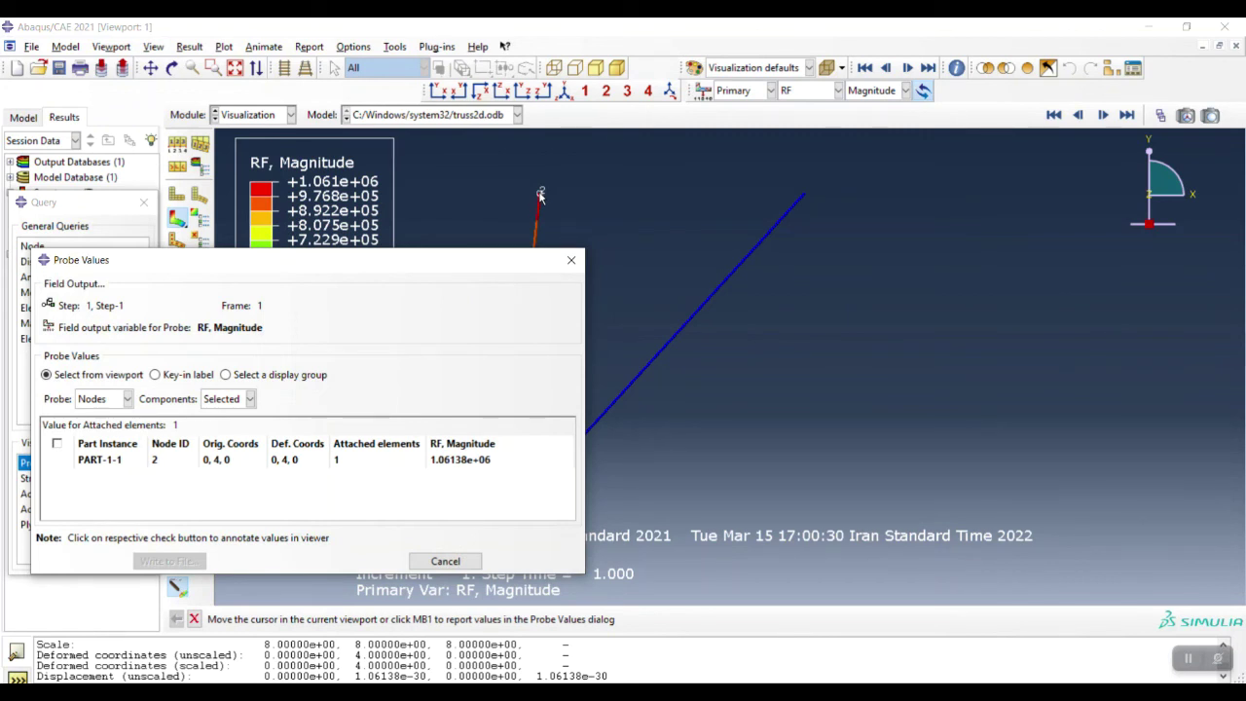
pyautogui.click(540, 195)
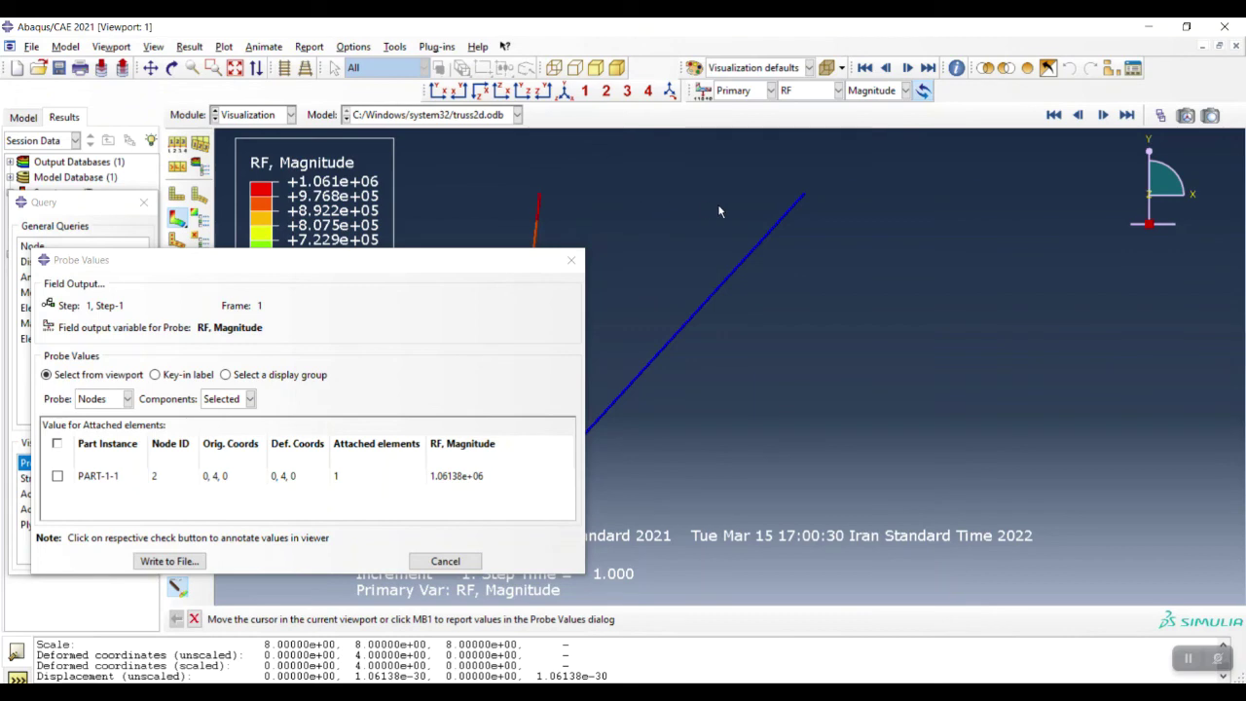
pyautogui.click(804, 196)
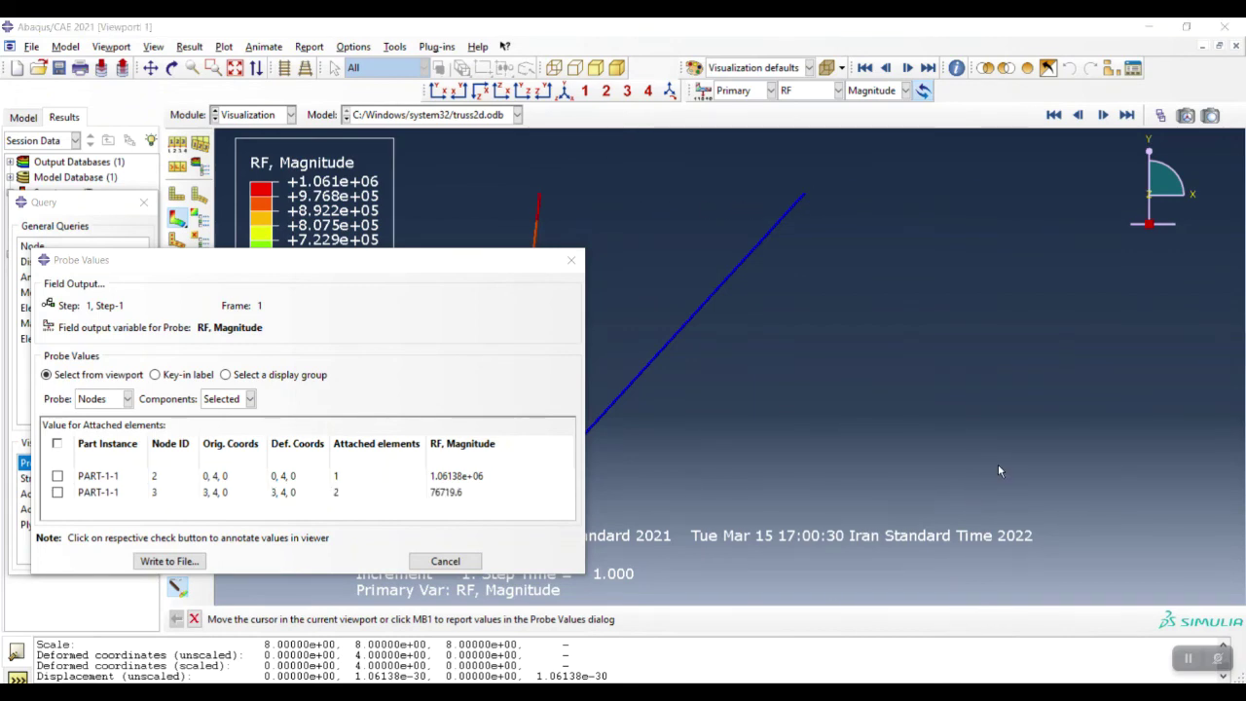
pyautogui.click(701, 623)
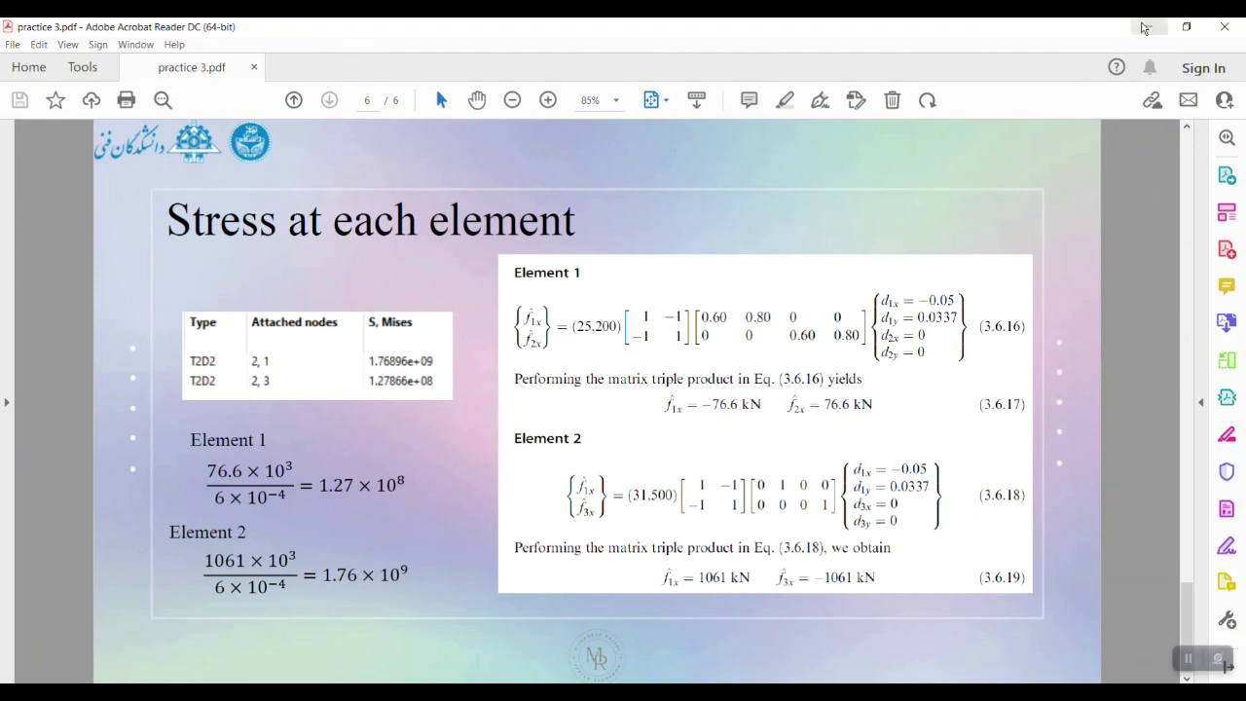
pyautogui.click(1149, 27)
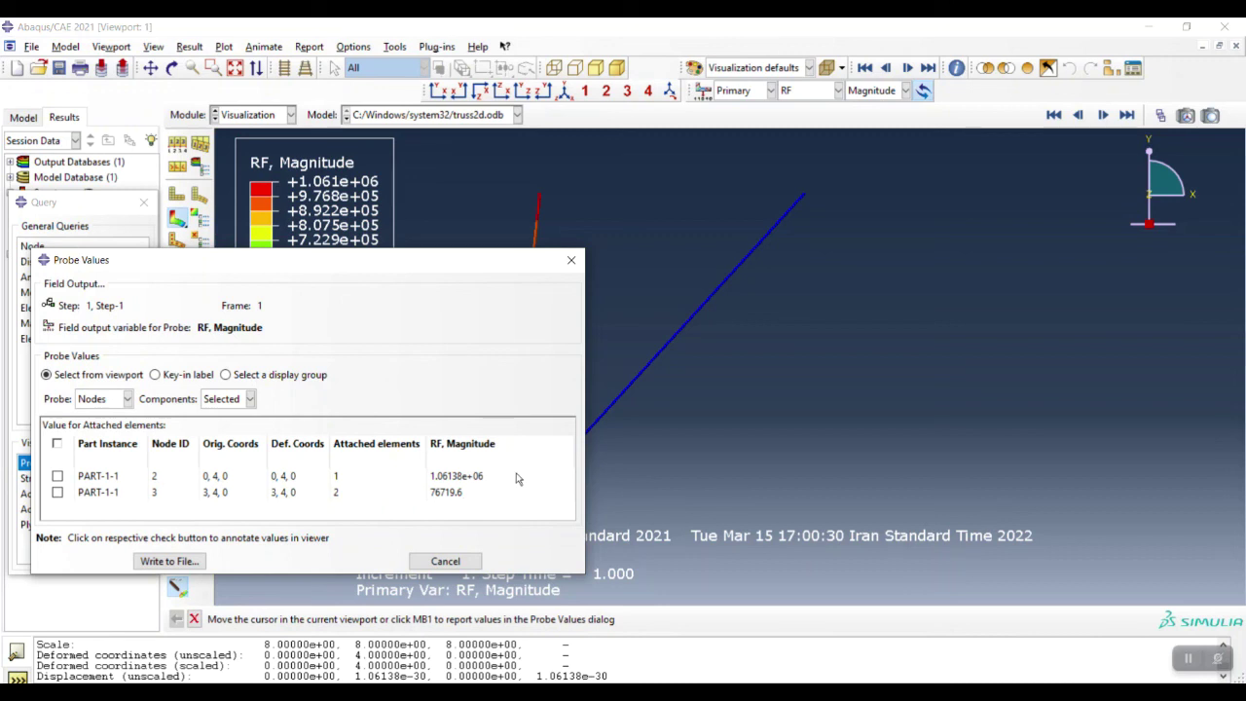
# Switch the contour to stress S, writing the reaction probe values to file
pyautogui.click(837, 97)
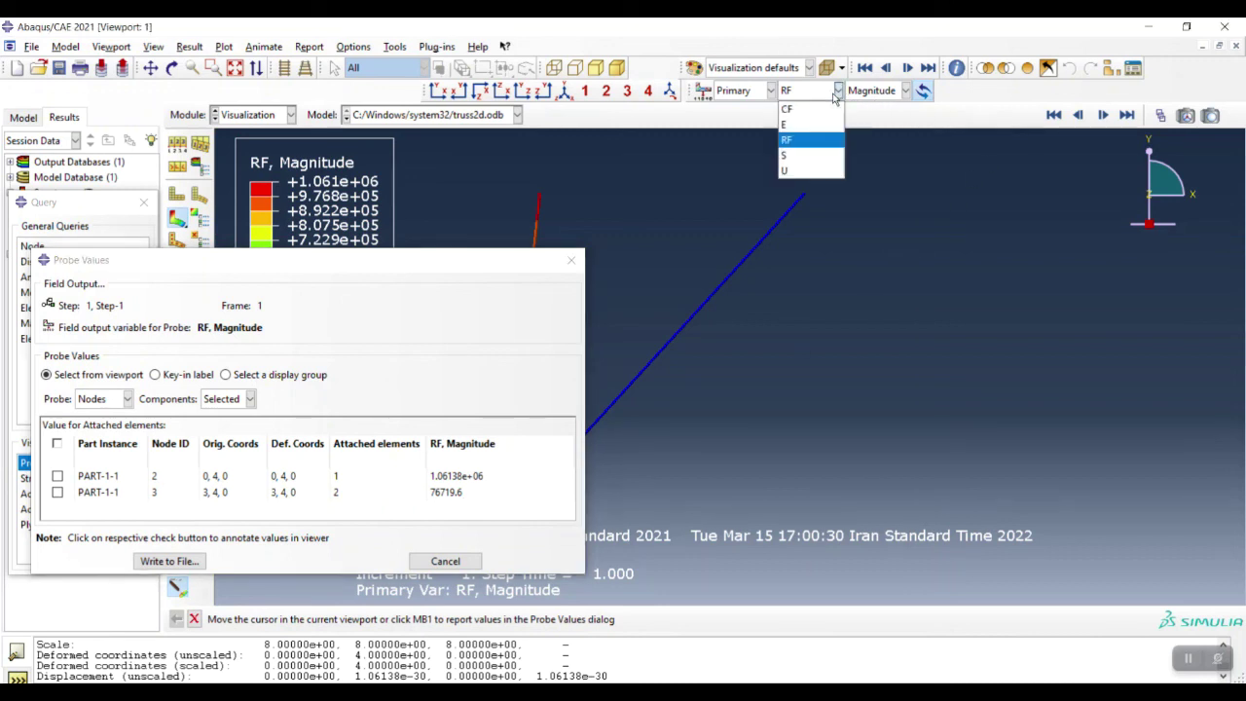
pyautogui.click(816, 156)
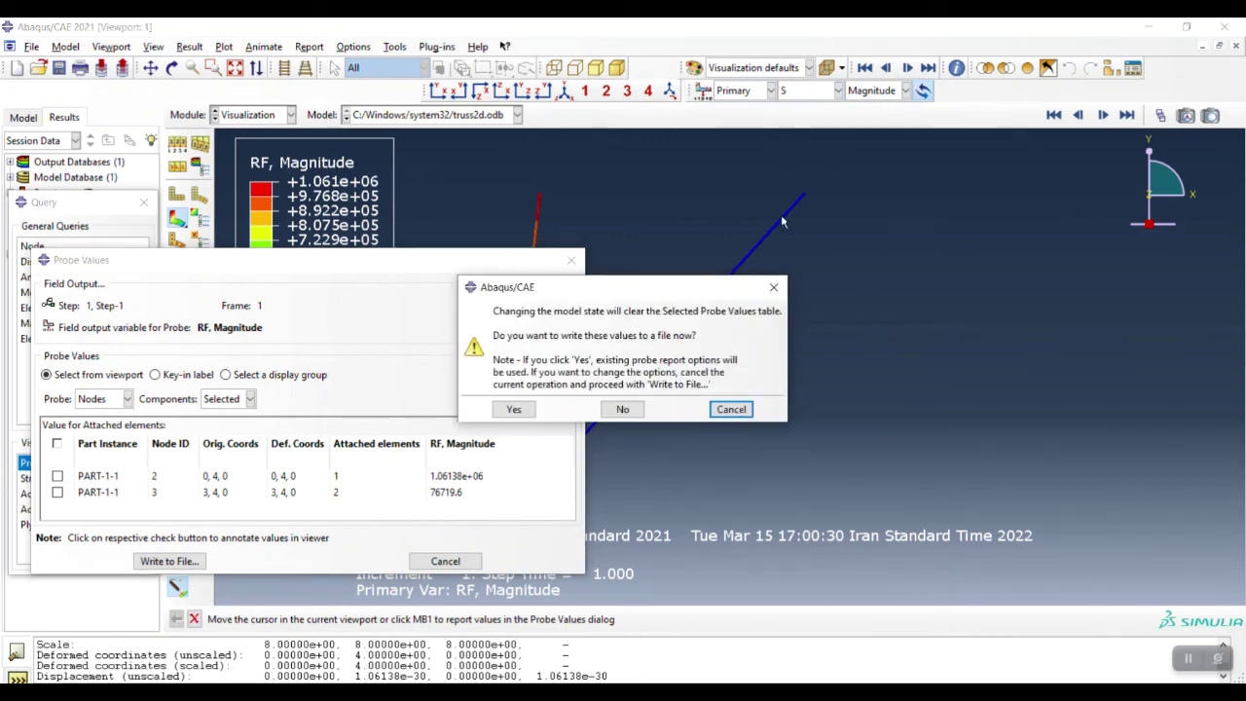
pyautogui.click(513, 409)
pyautogui.moveTo(437, 264)
pyautogui.mouseDown()
pyautogui.moveTo(798, 257)
pyautogui.moveTo(1073, 225)
pyautogui.mouseUp()
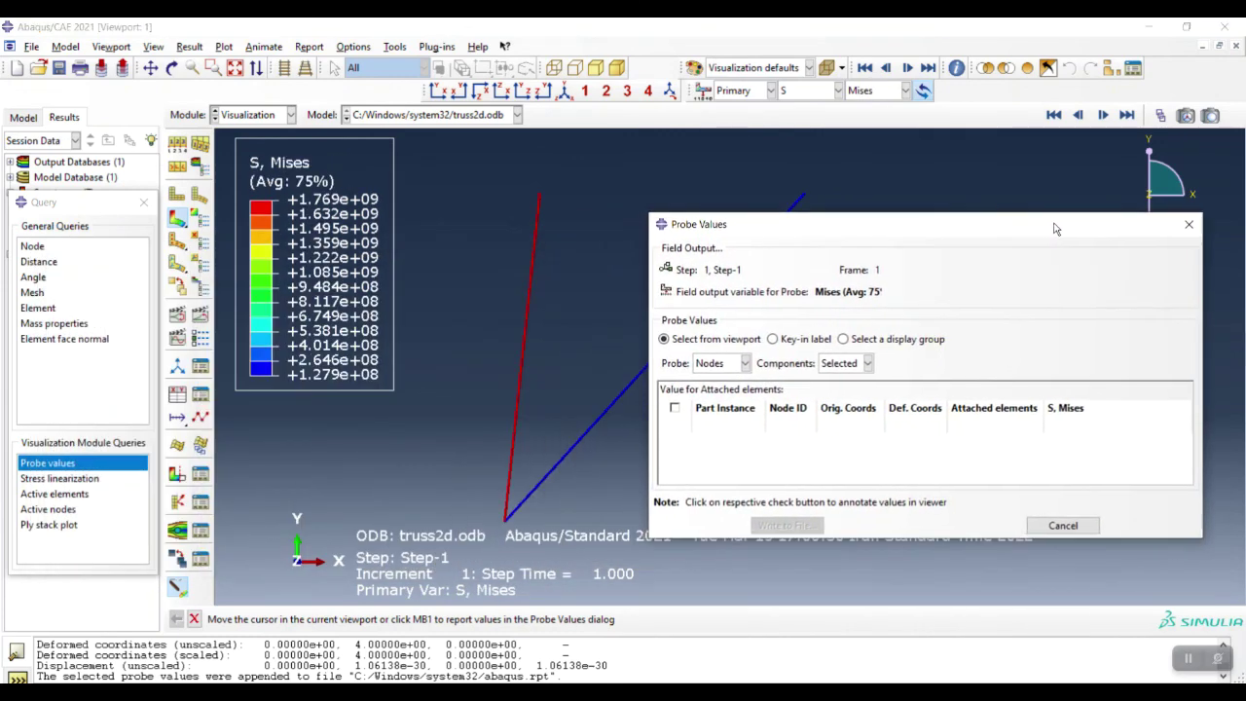
# Probe elements 1 and 2 for Mises stress: 1.76896e+09 and 1.27866e+08
pyautogui.click(759, 359)
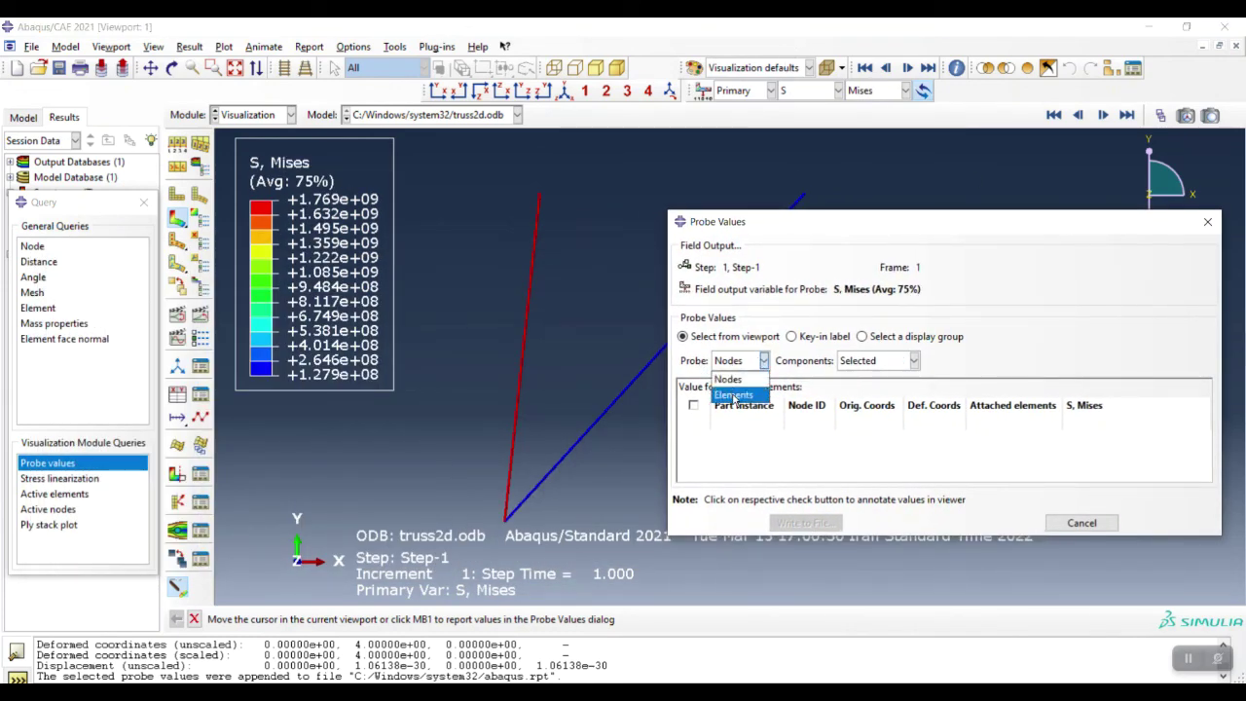
pyautogui.click(735, 395)
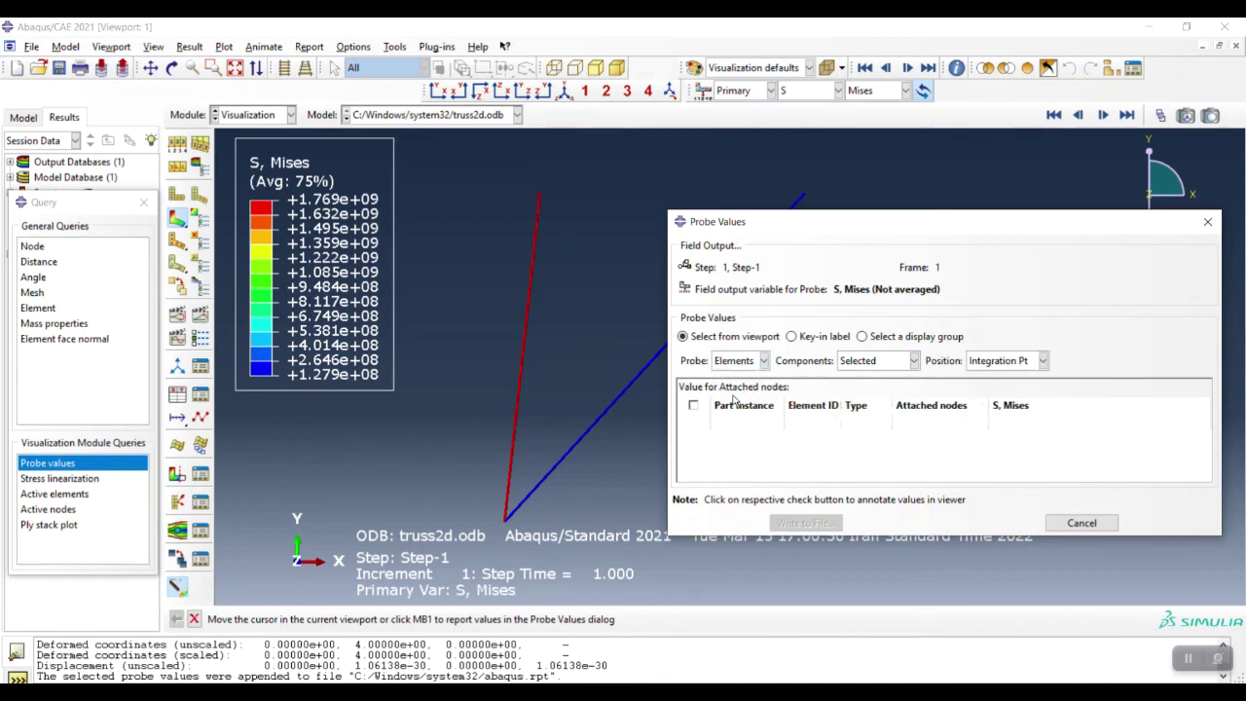
pyautogui.click(519, 384)
pyautogui.click(606, 407)
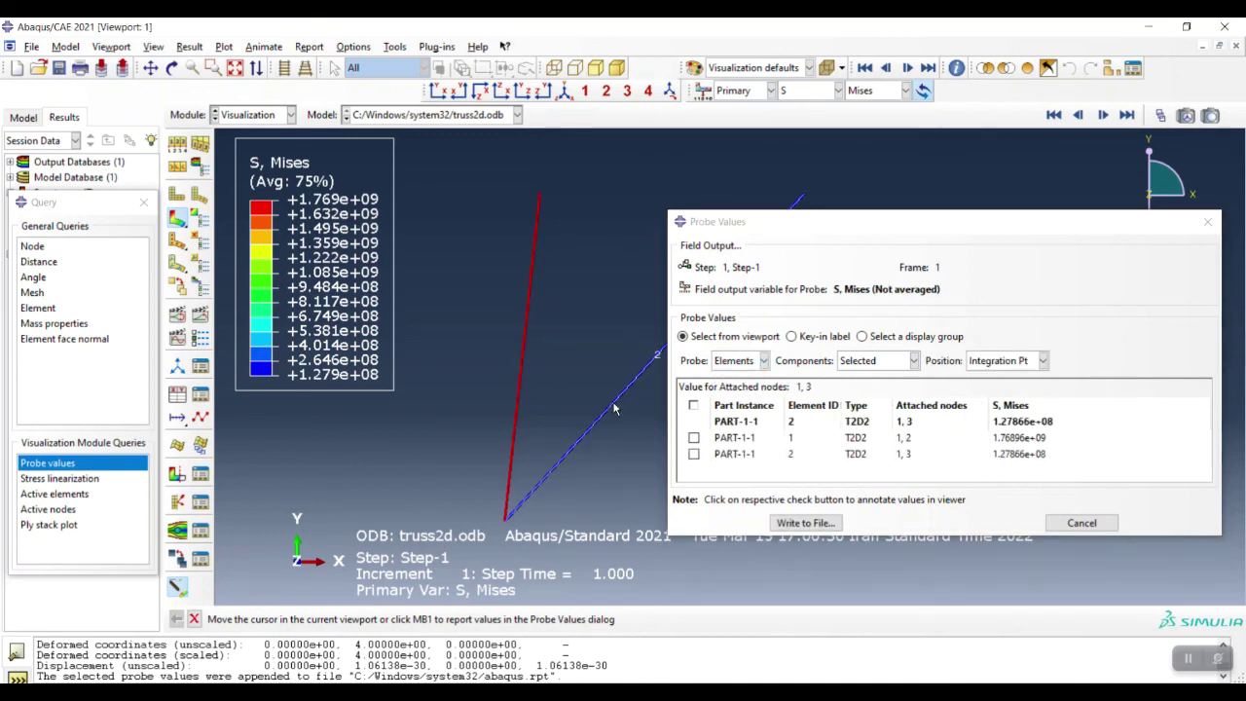
pyautogui.moveTo(982, 230); pyautogui.dragTo(758, 189)
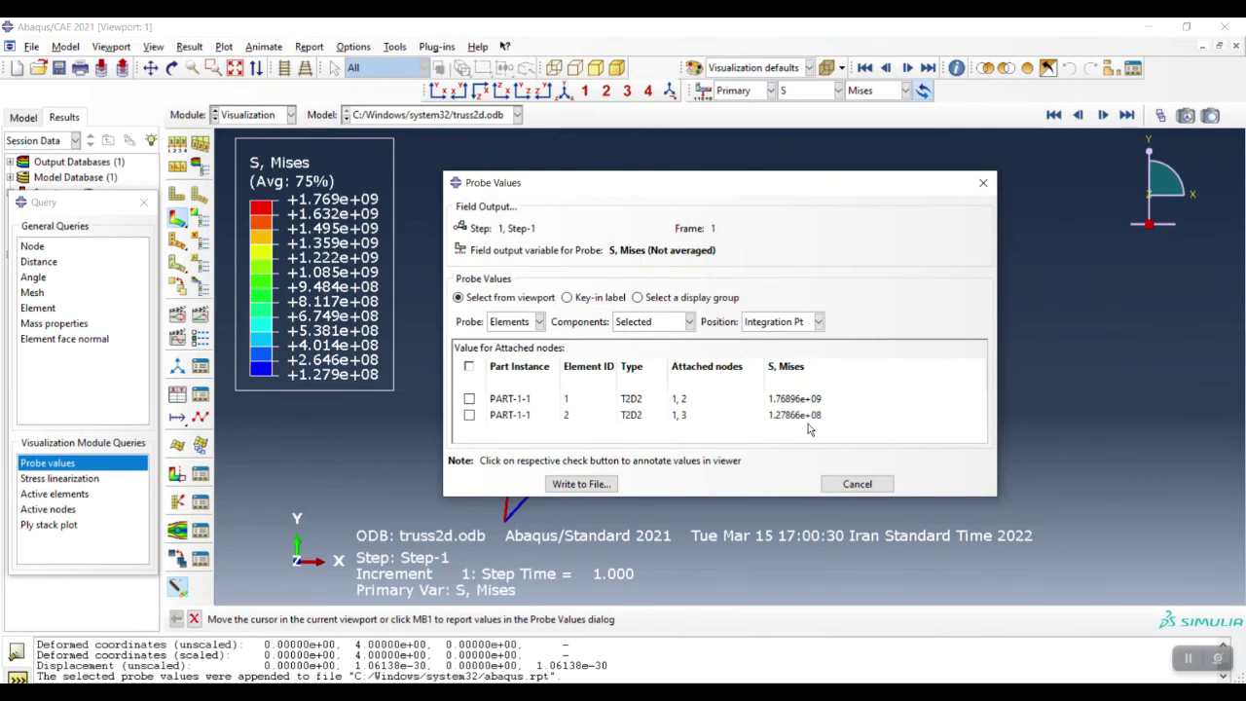
pyautogui.hotkey('alt', 'Tab')
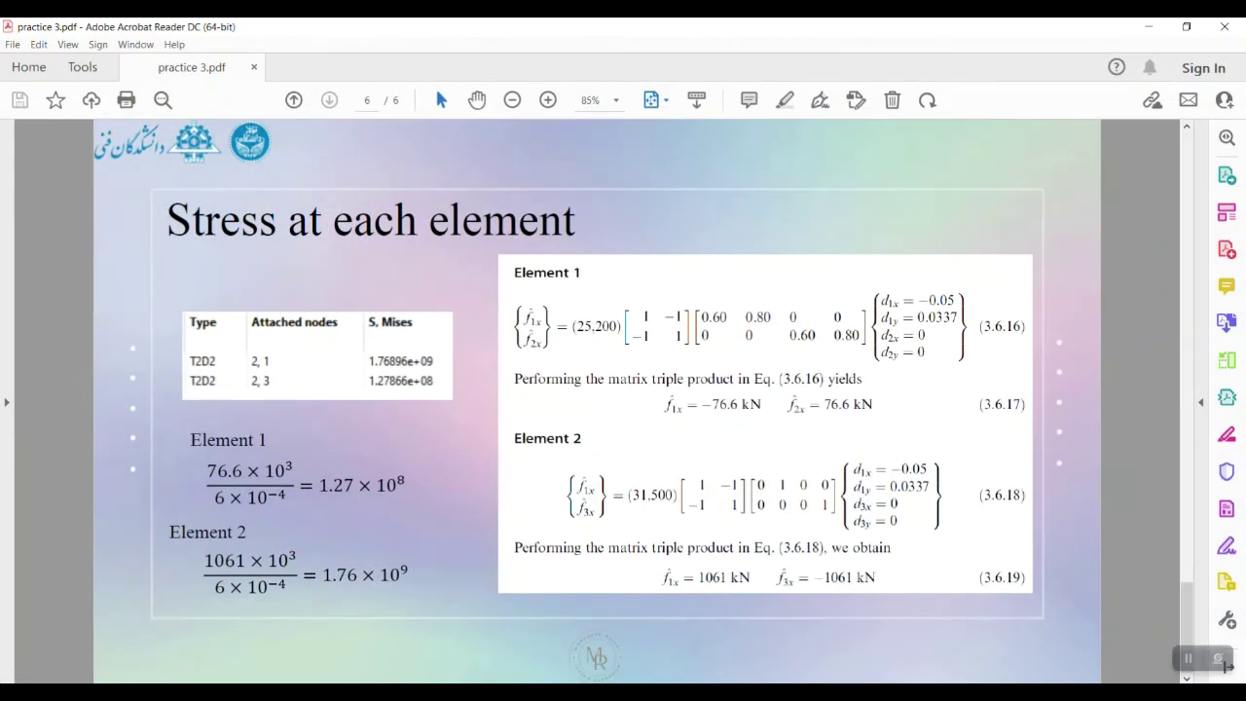